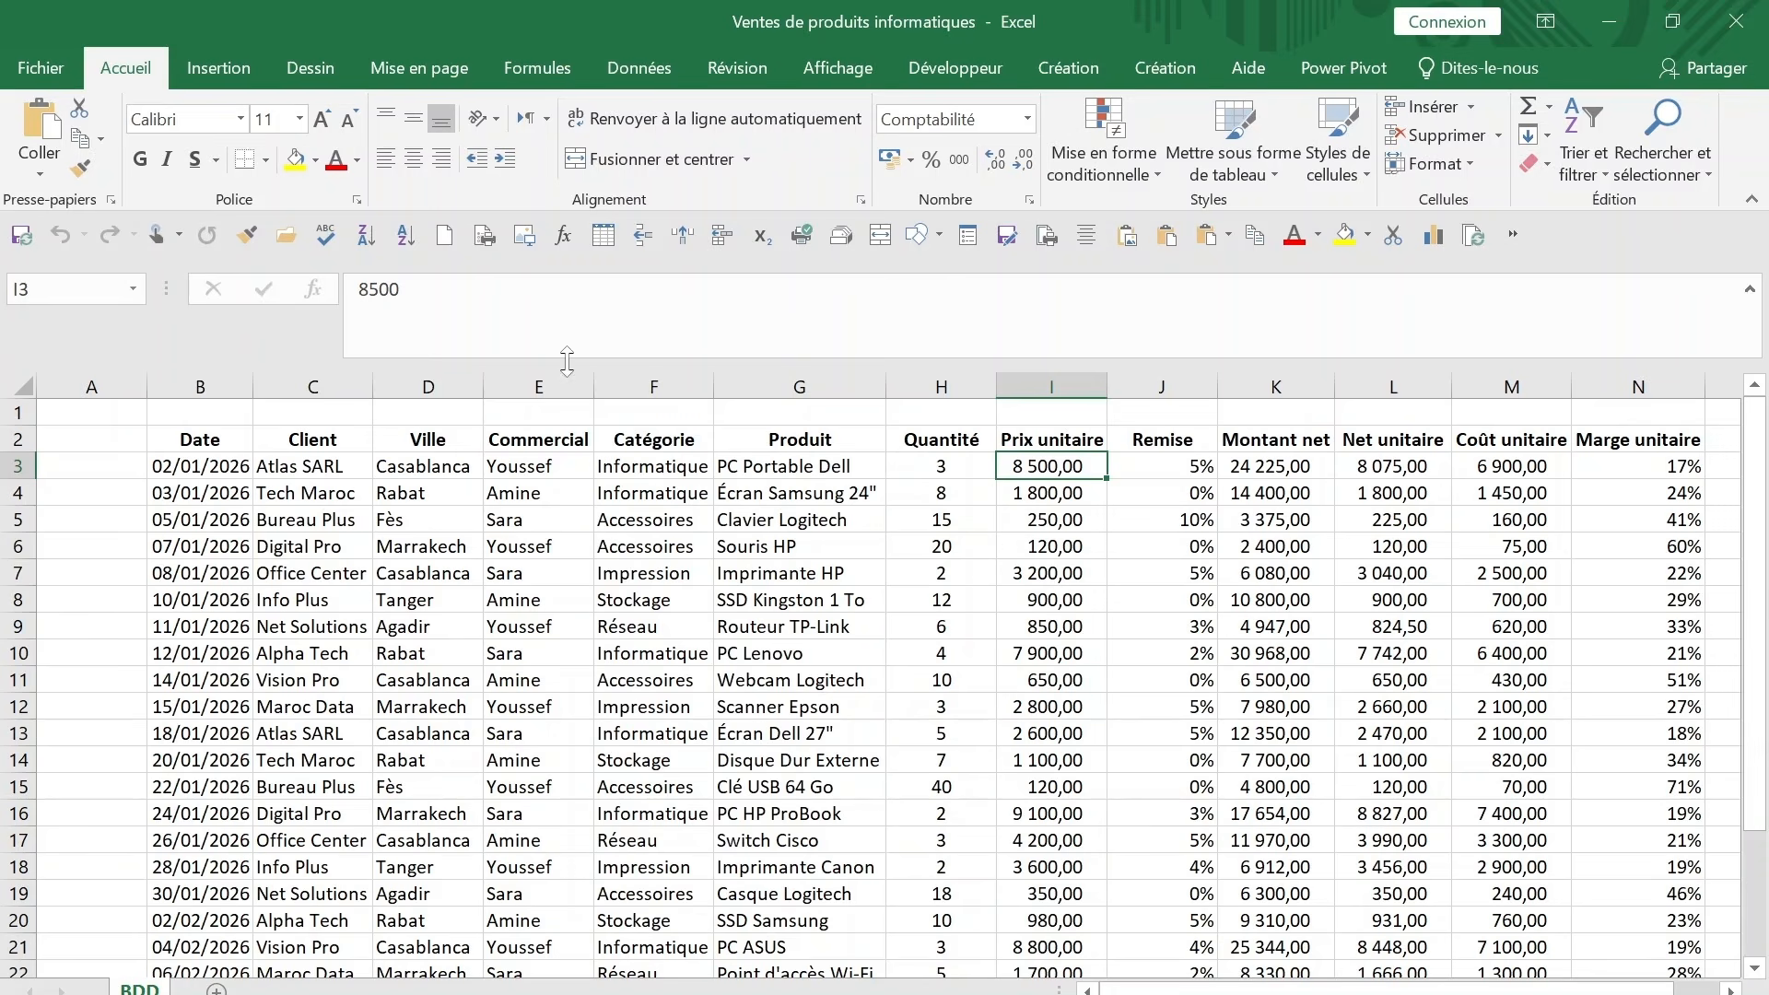
Set the Prix unitaire of PC Portable Dell in cell I3 to 12500.
drag(378, 289, 345, 296)
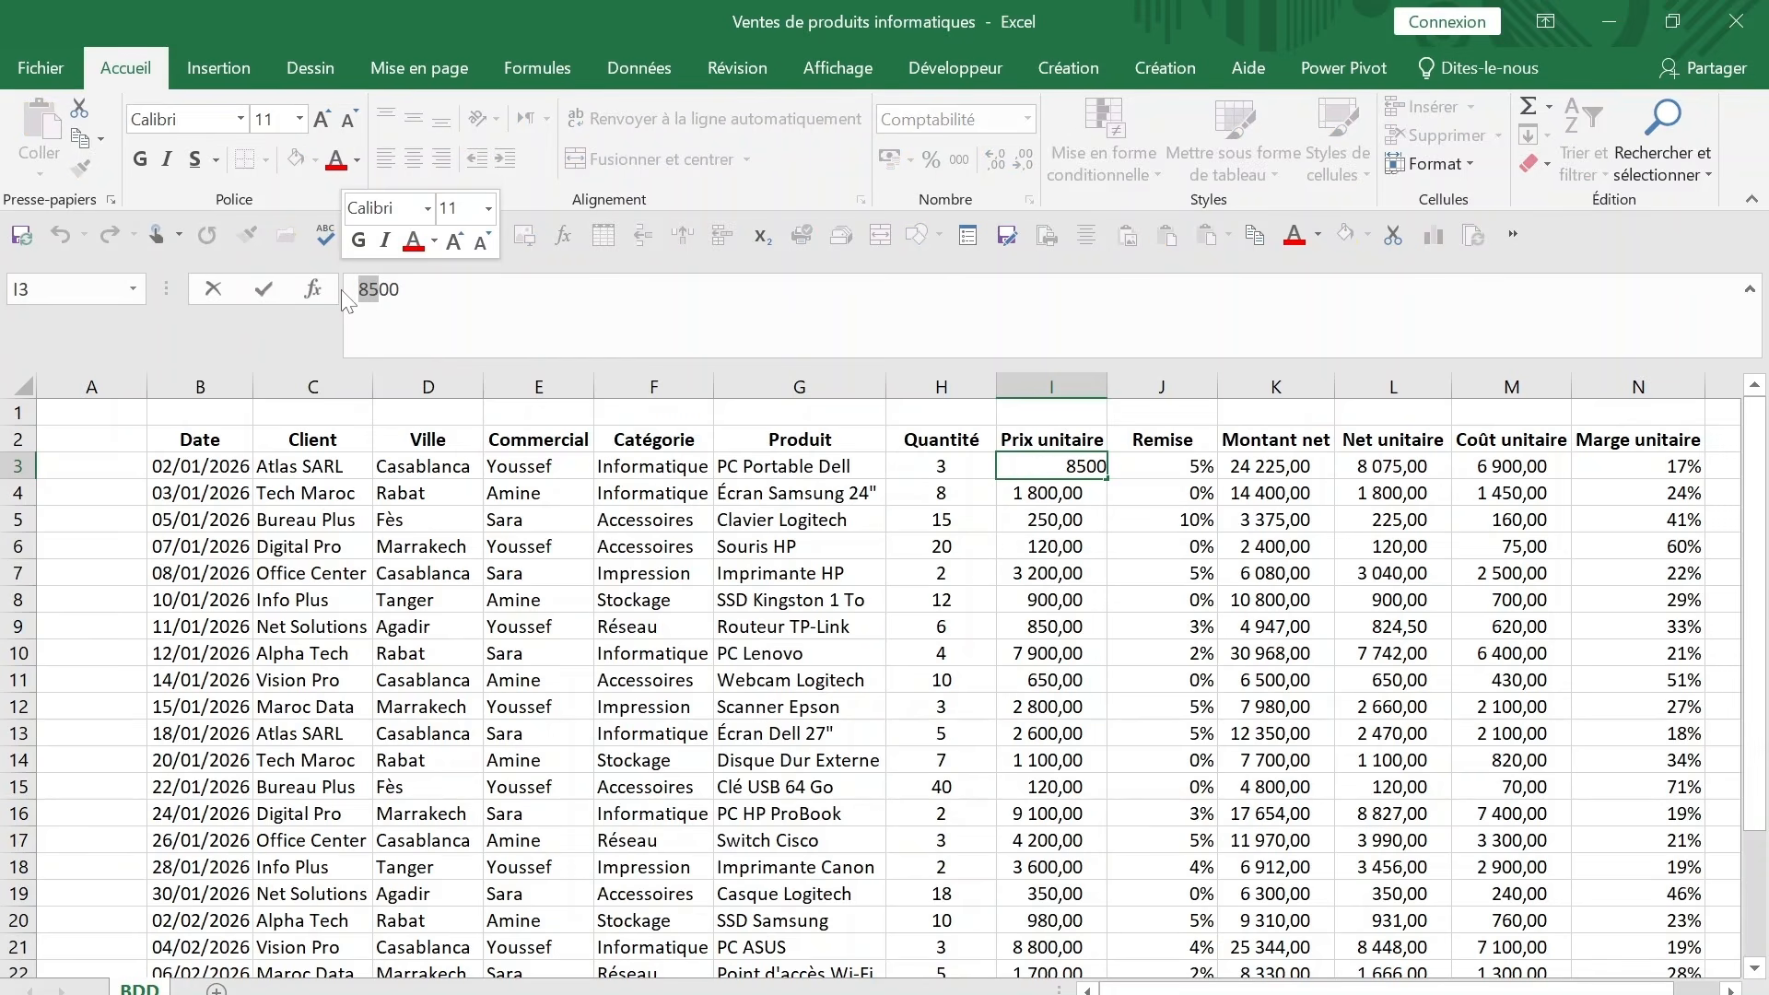
text(1)
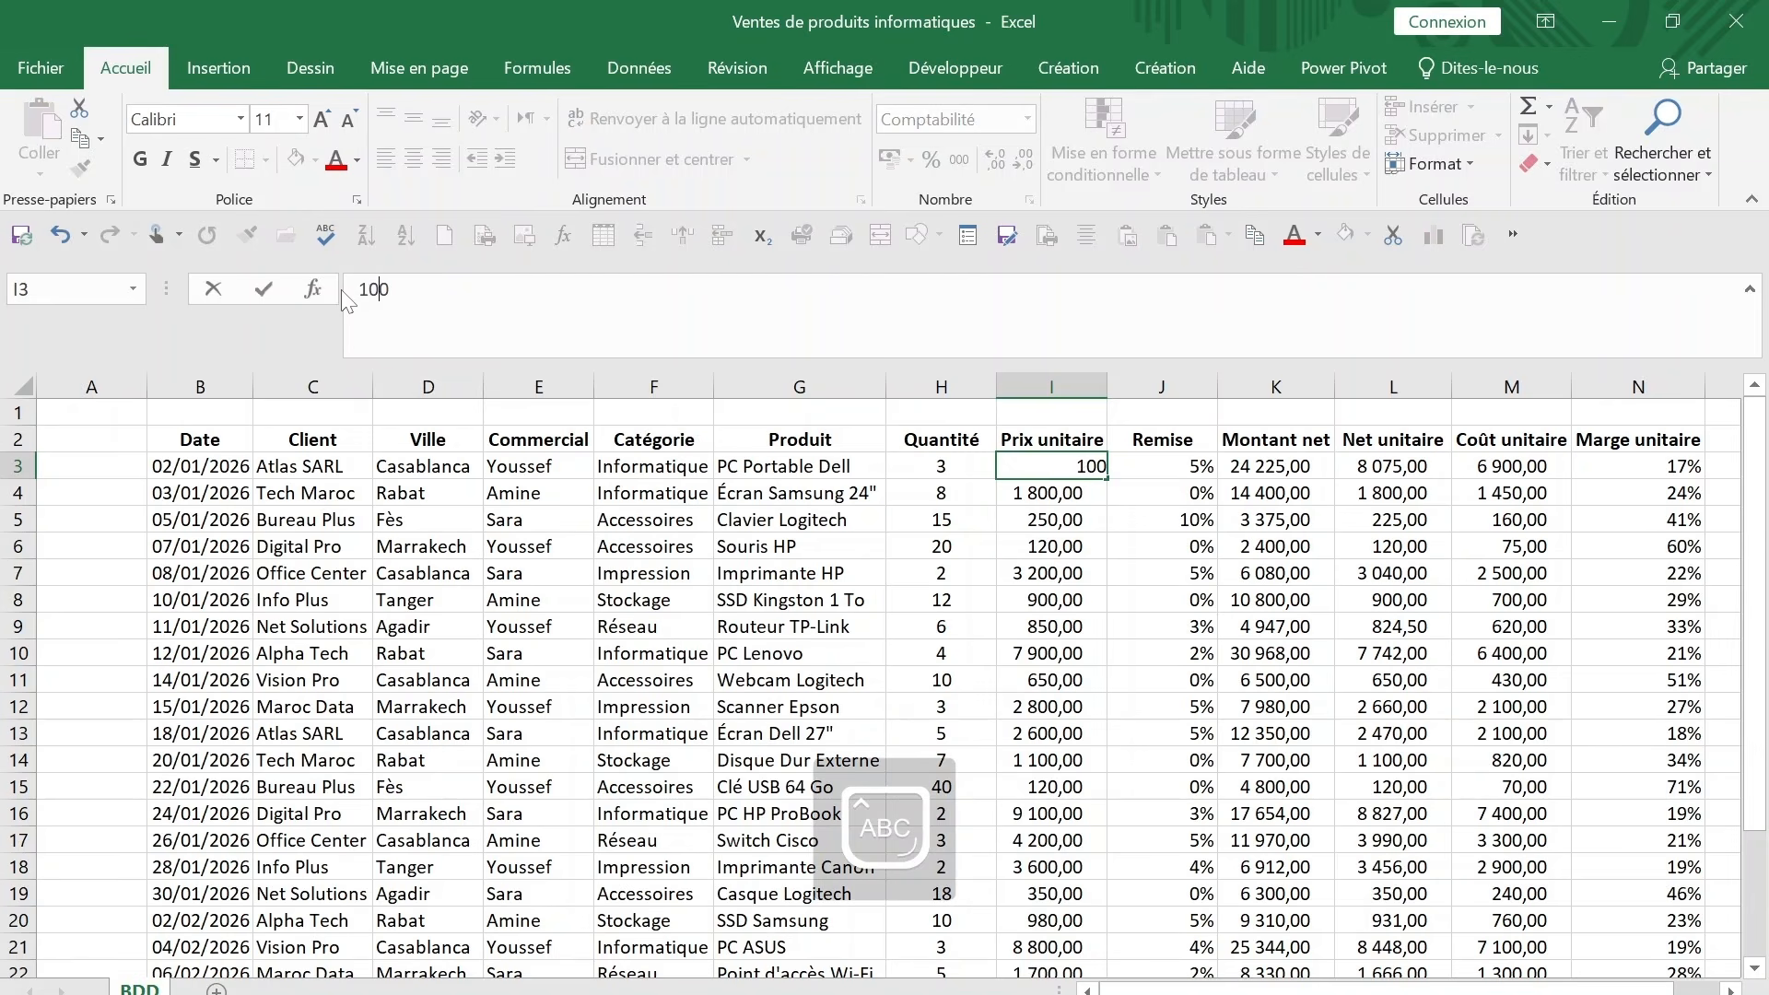
text(2 5)
key(Return)
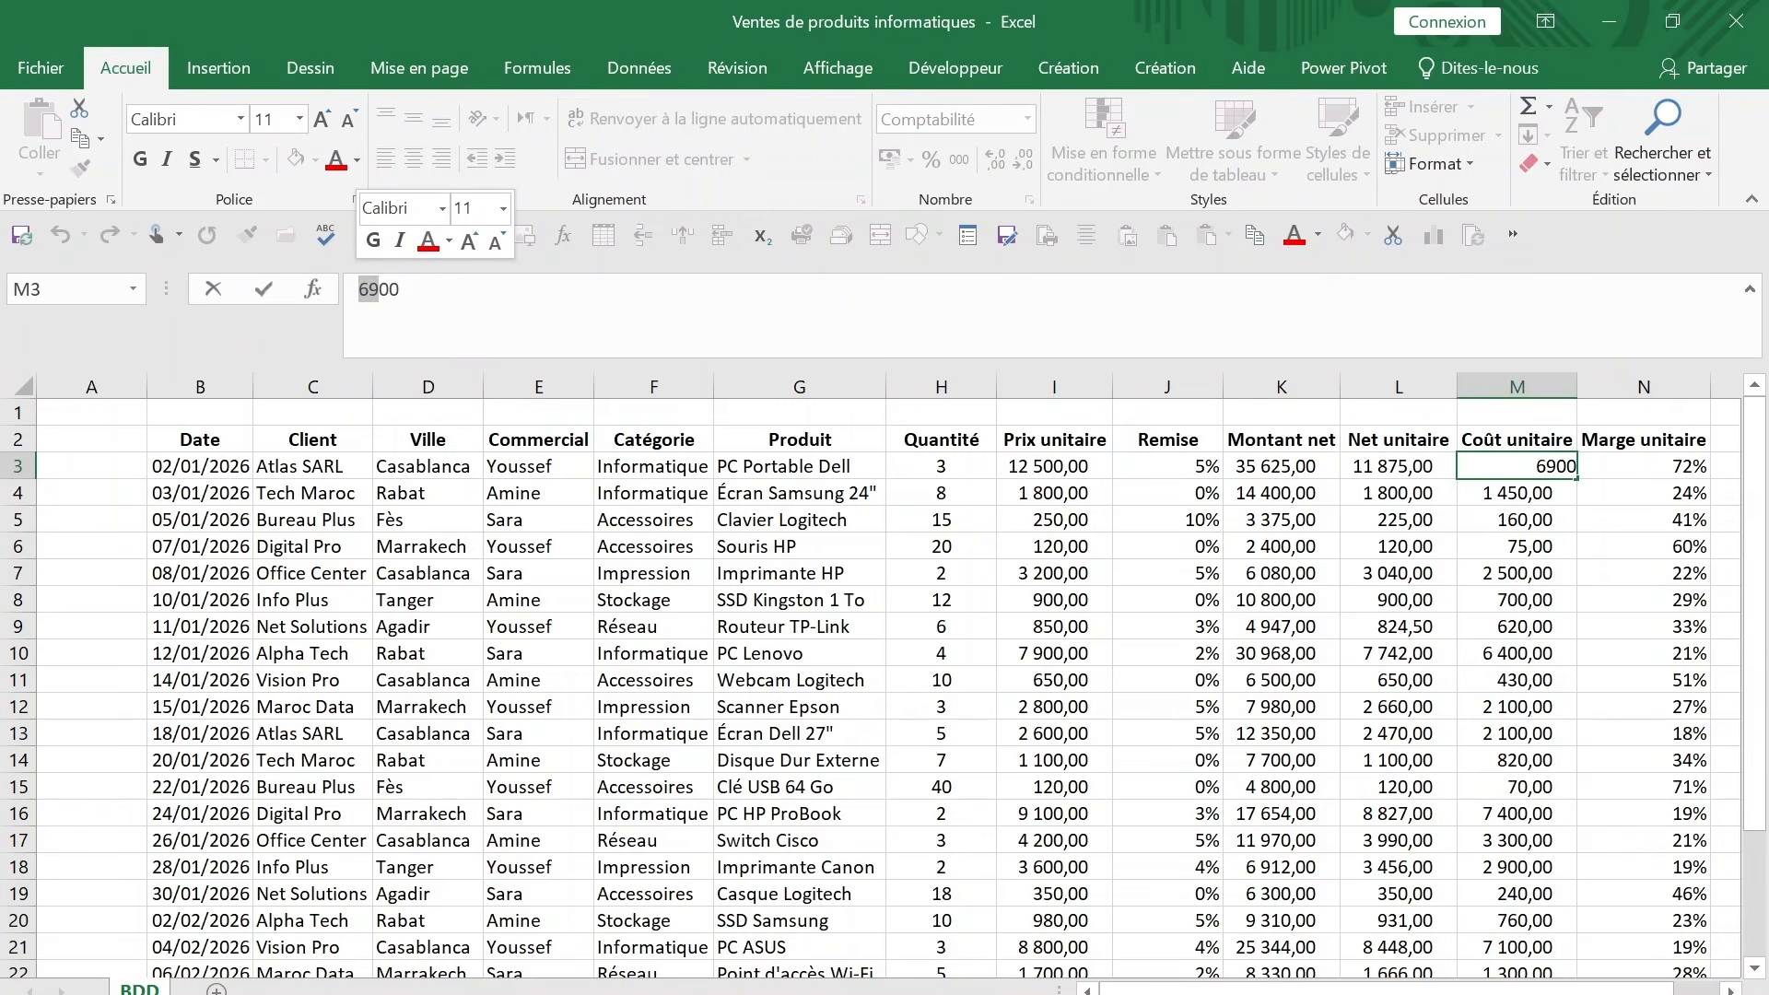
Set the Coût unitaire of PC Portable Dell in cell M3 to 9000 and close the workbook.
text(9 )
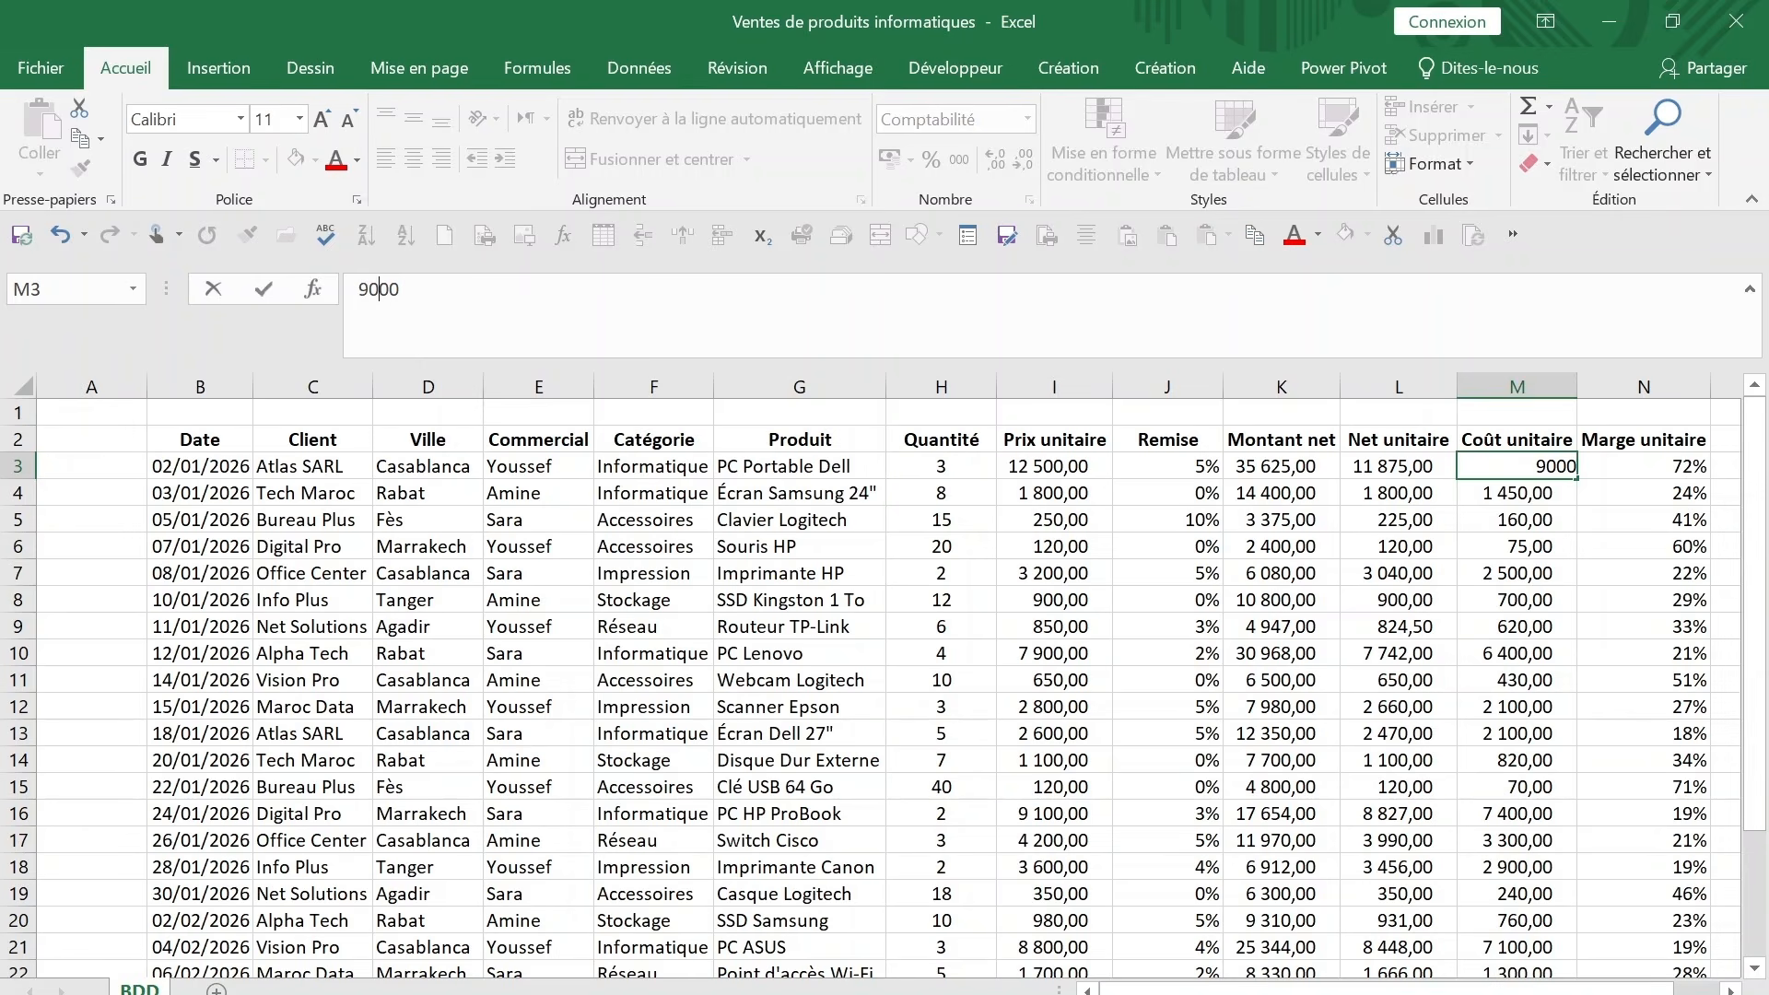
text(0)
key(Return)
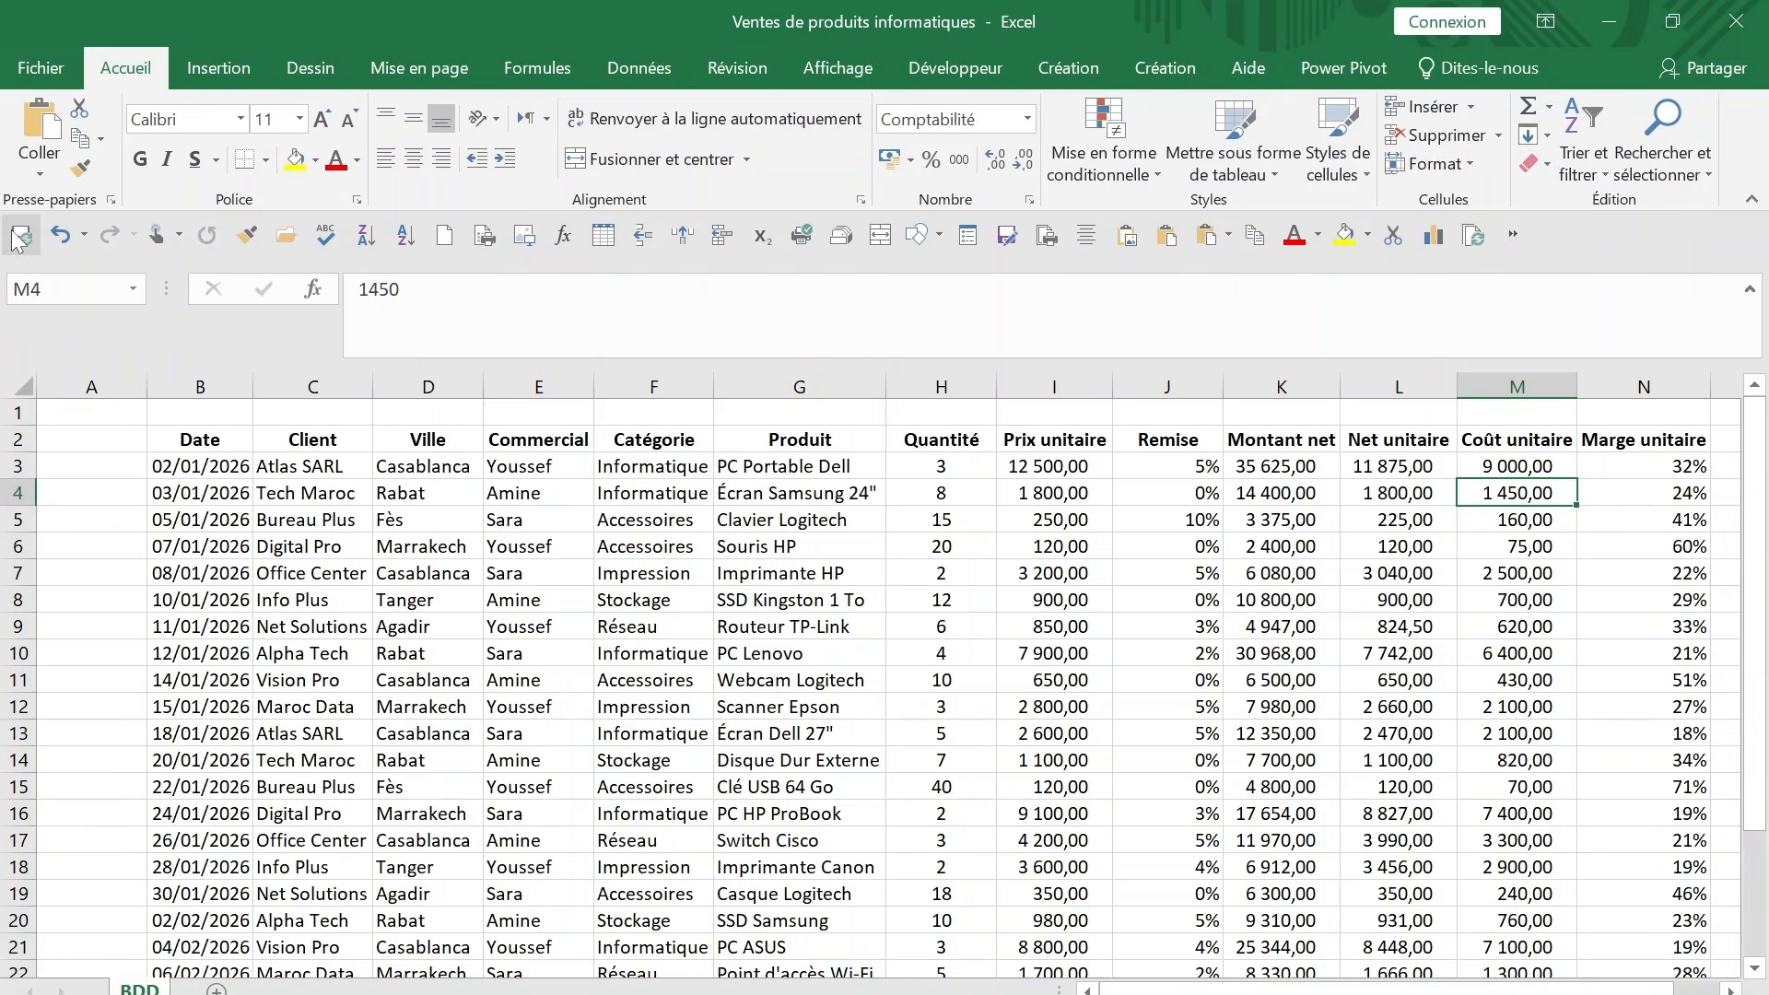
click(1730, 16)
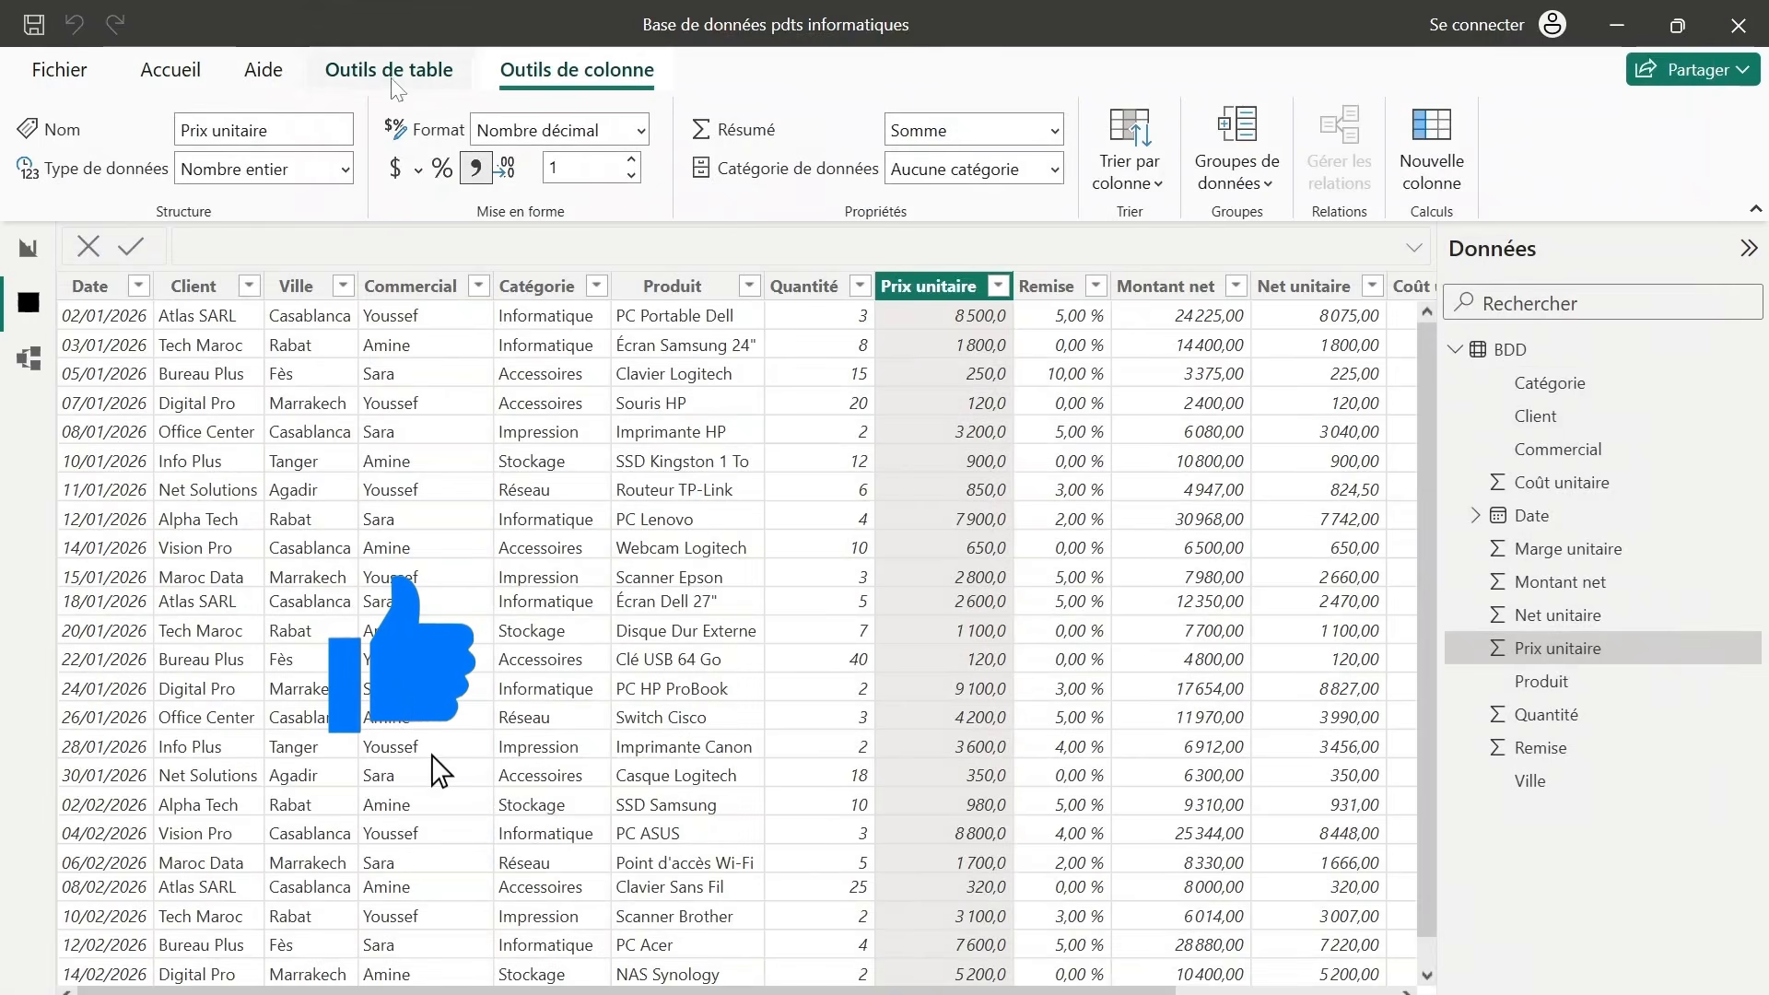
Refresh the BDD table data in Power BI Desktop and check the updated columns.
click(177, 78)
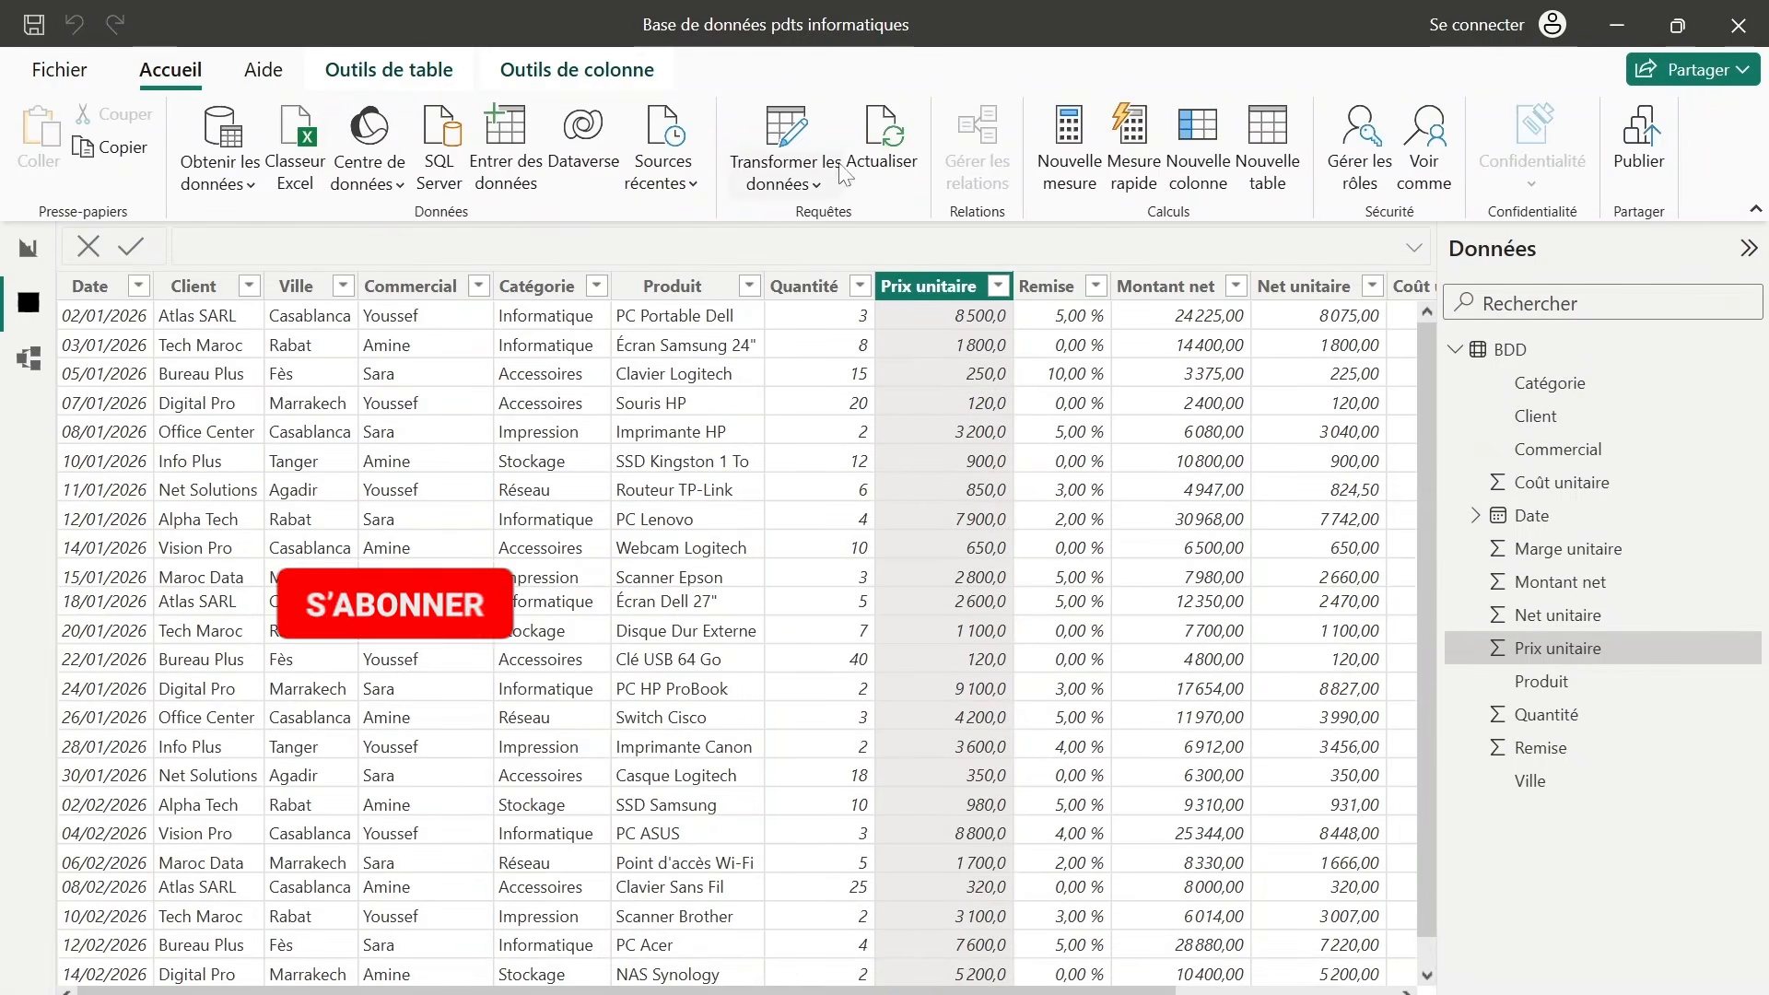
click(898, 145)
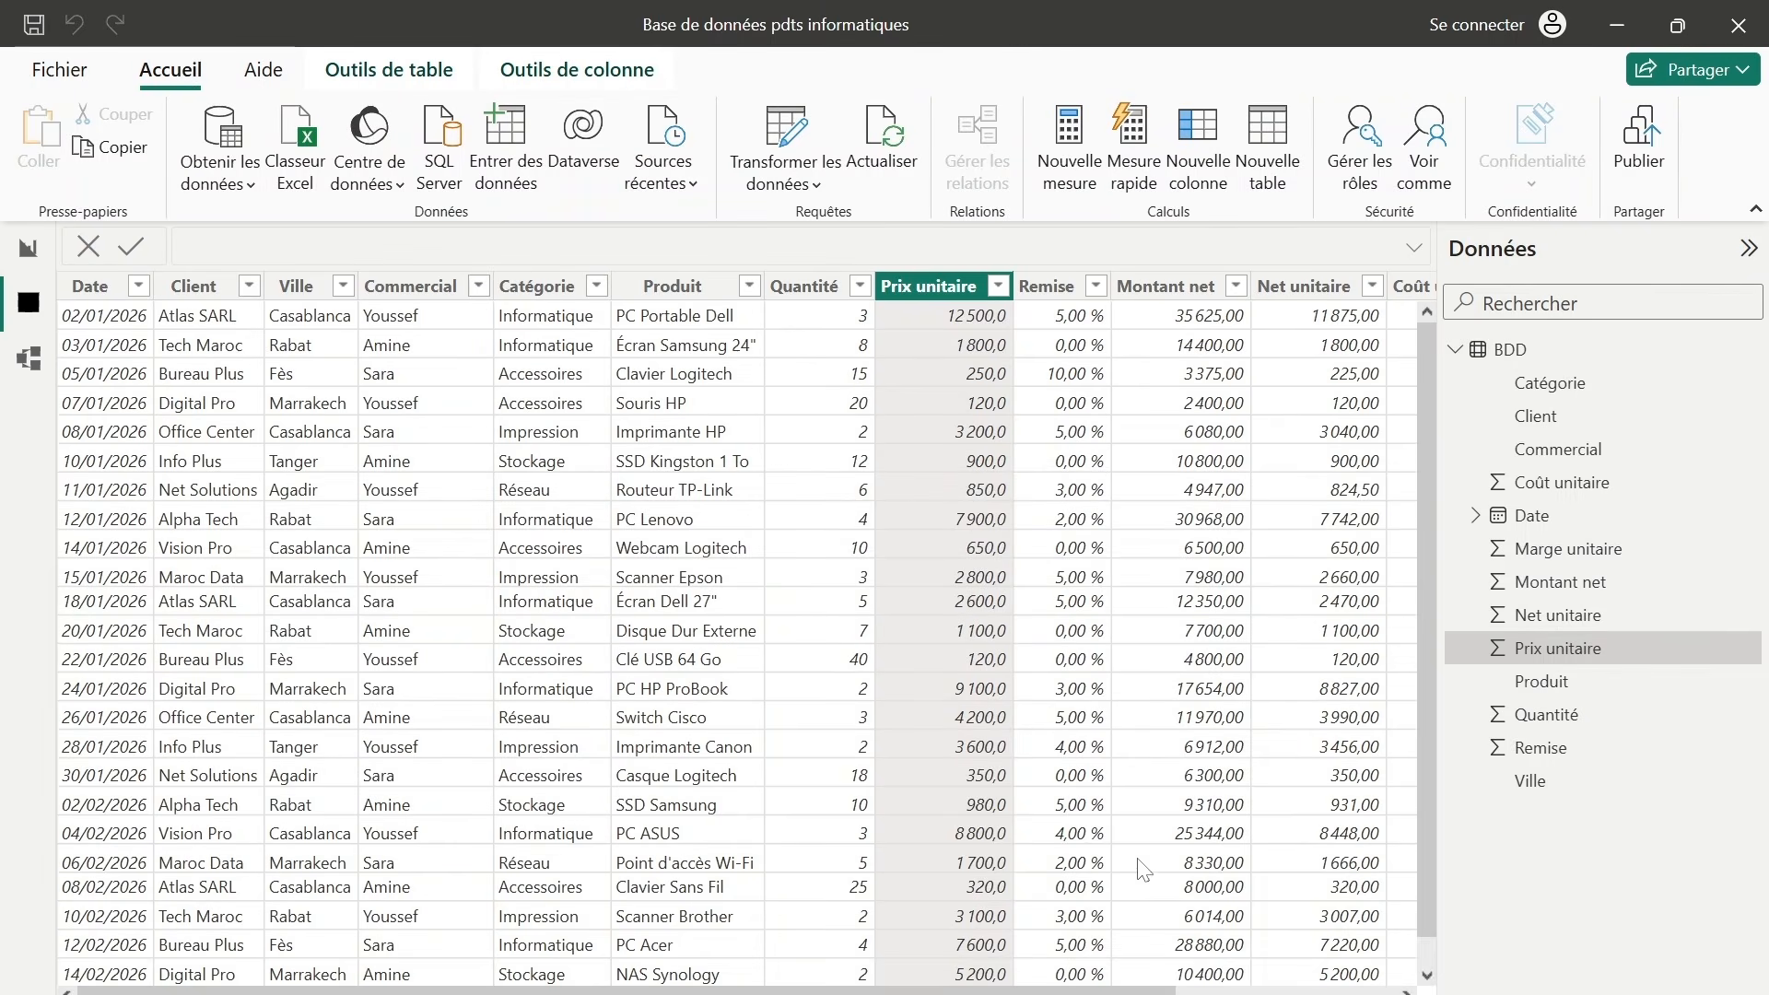
drag(1062, 990, 1399, 941)
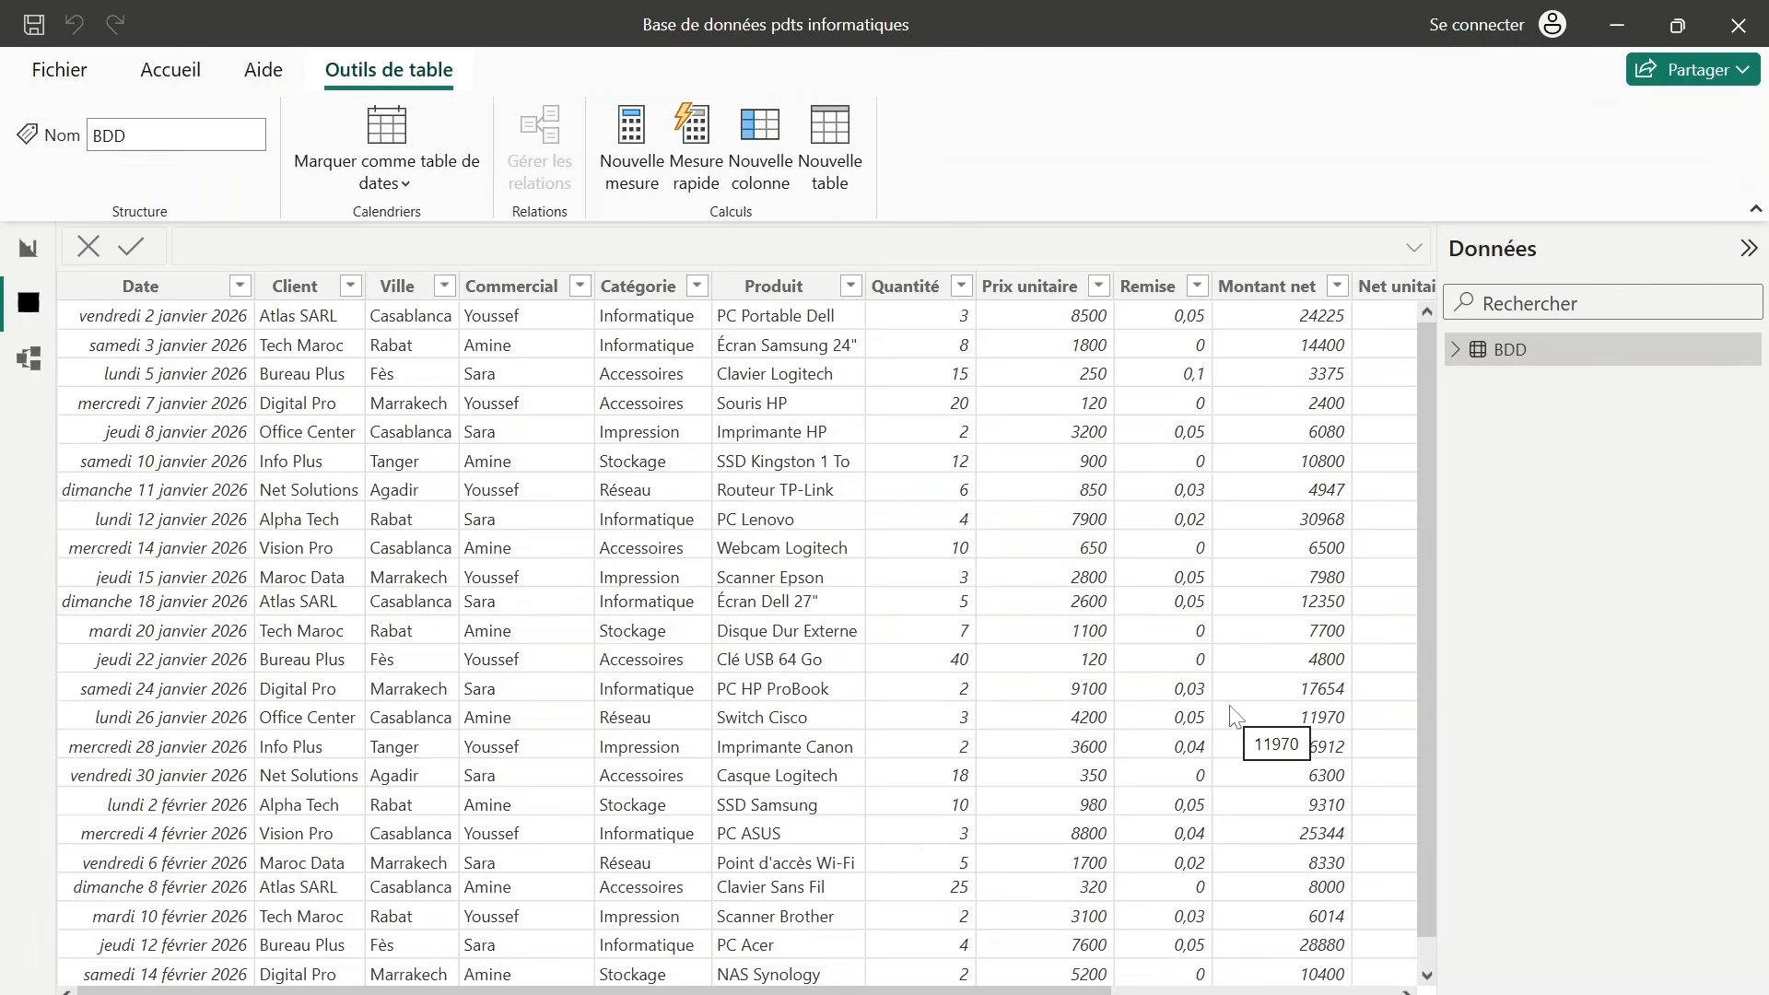
Format the Date column with the short date format *14/03/2001 and the Remise column as a percentage.
click(166, 290)
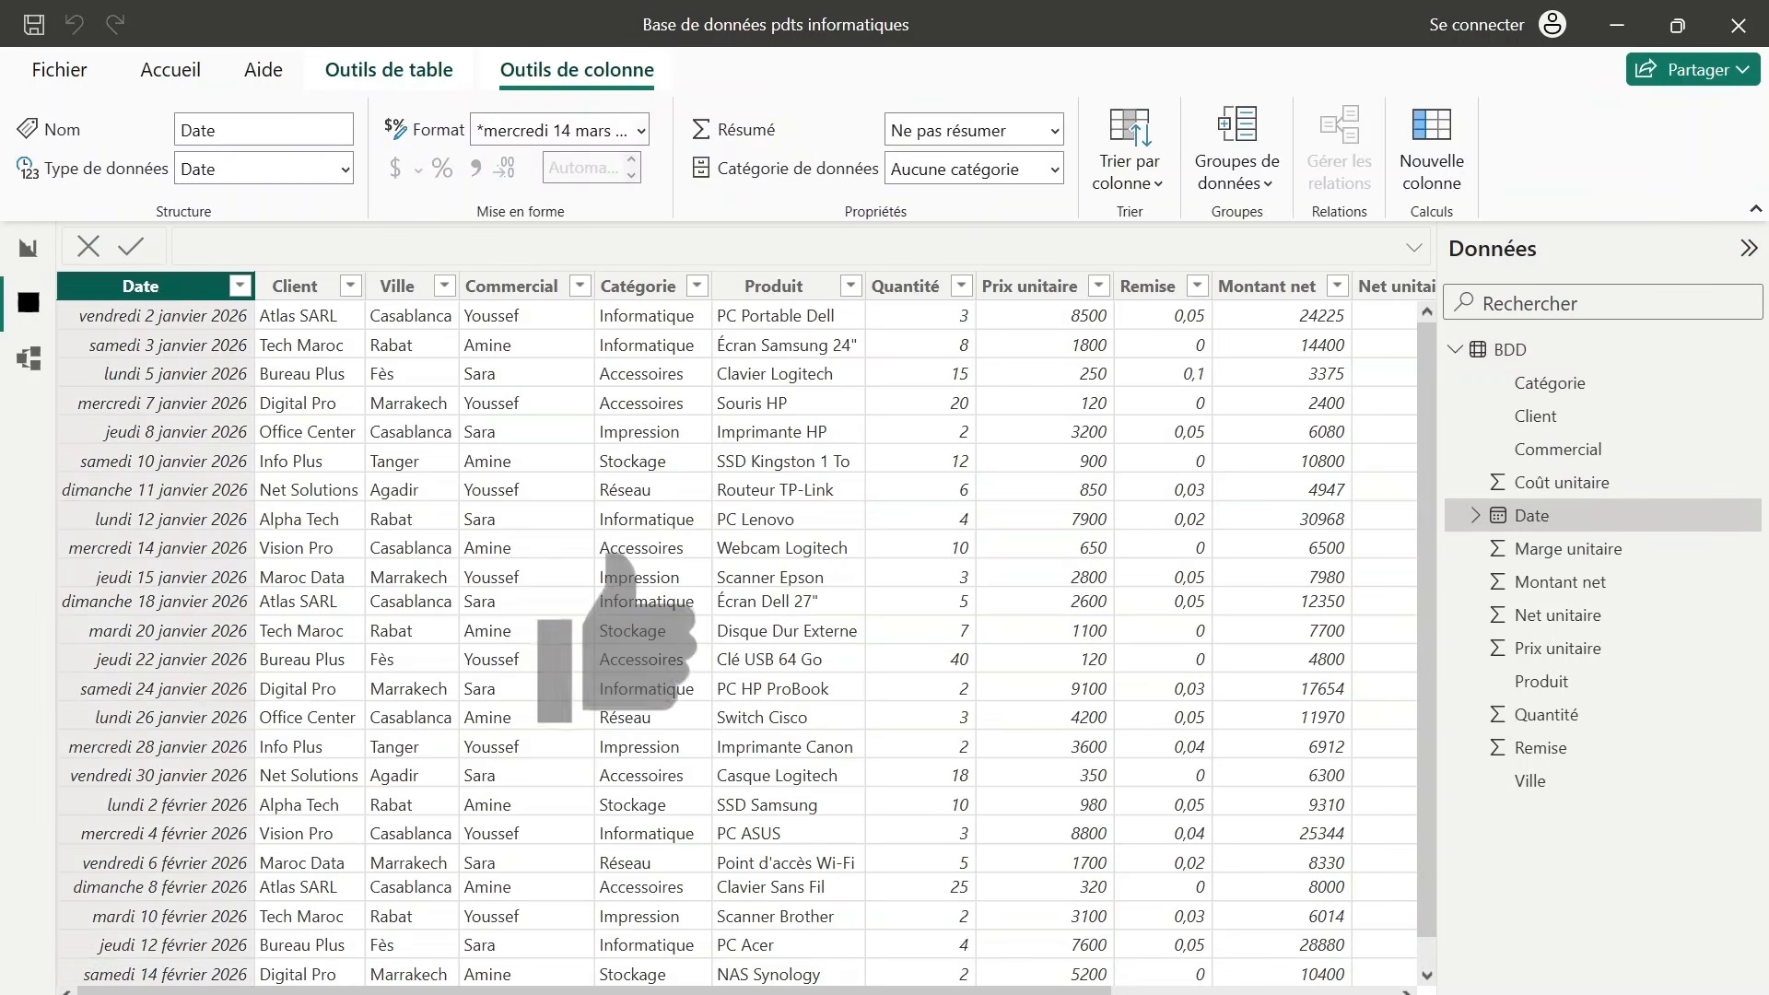
click(599, 130)
click(612, 209)
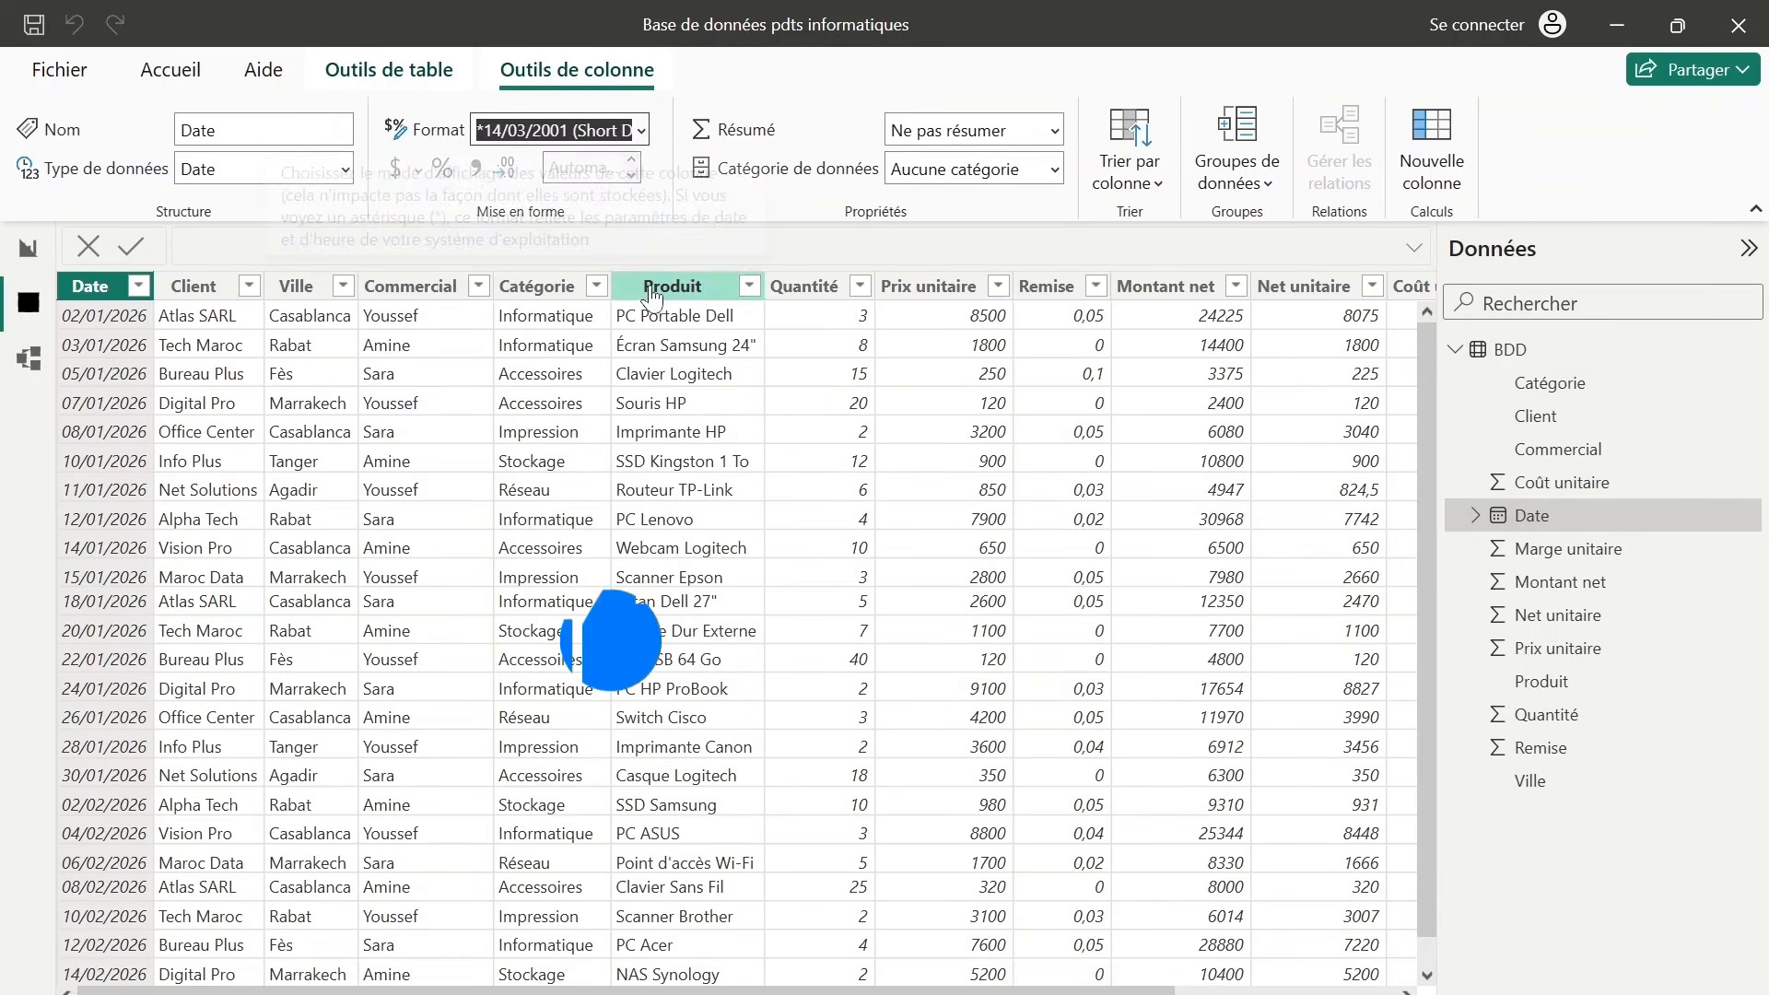
click(1050, 288)
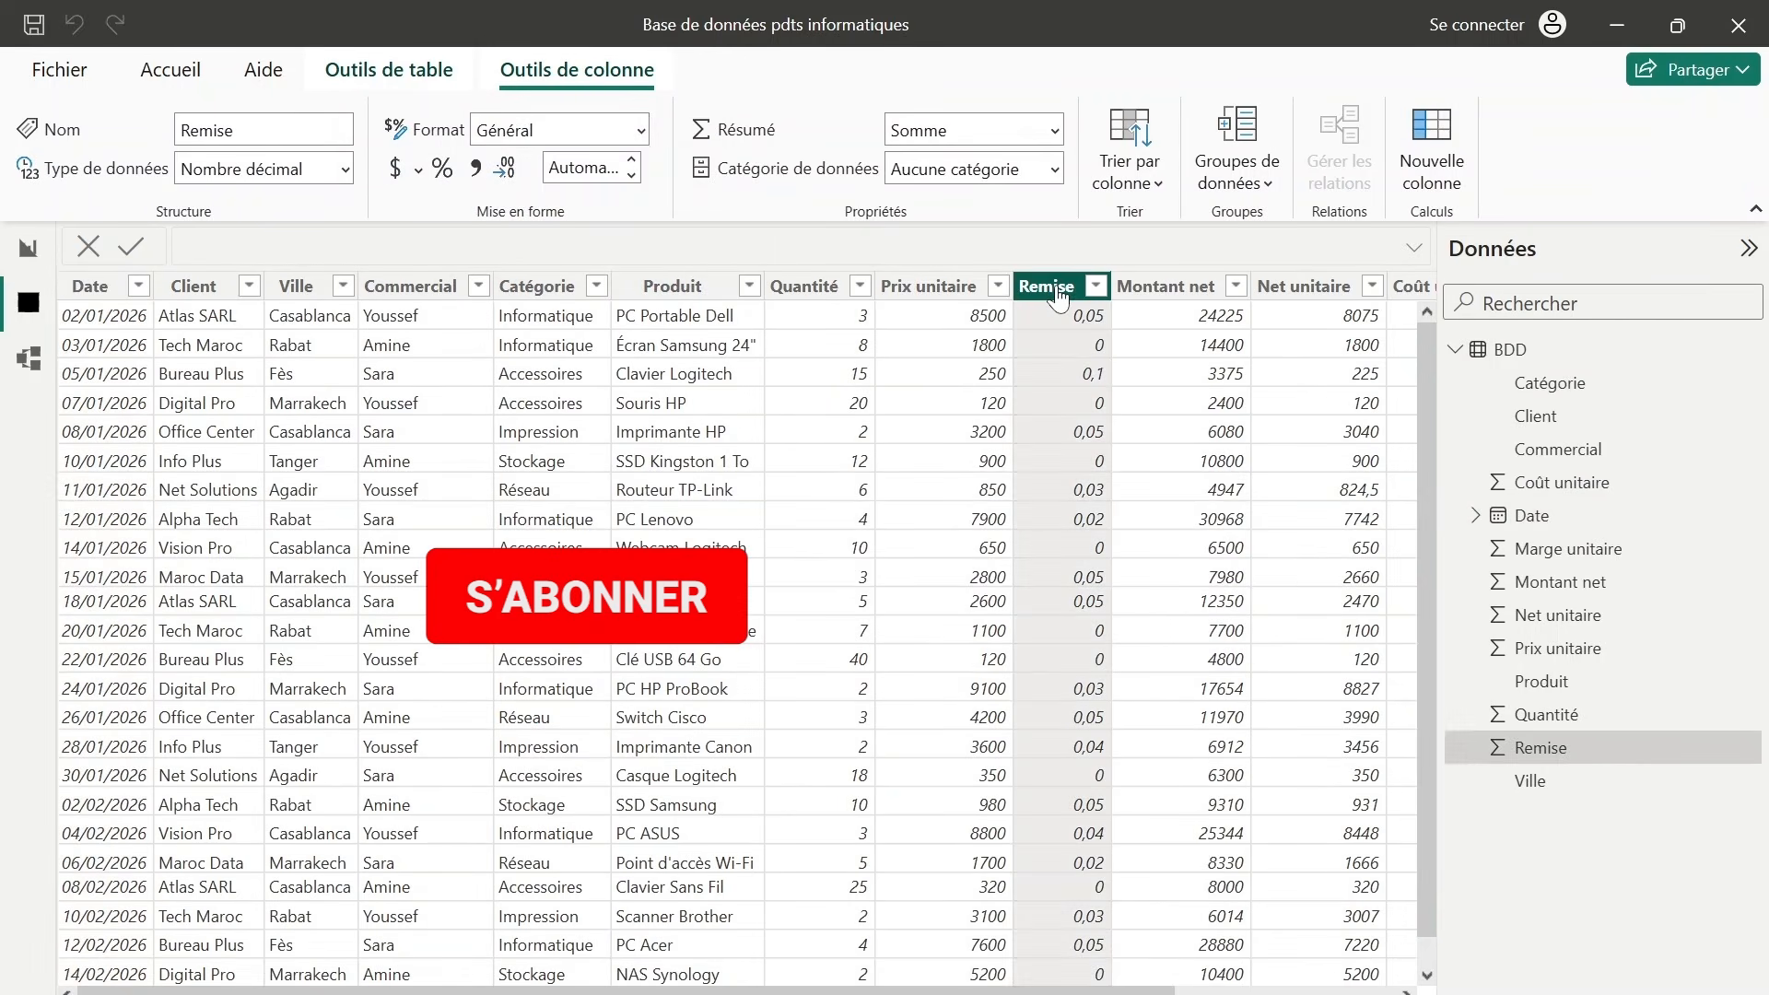
click(442, 167)
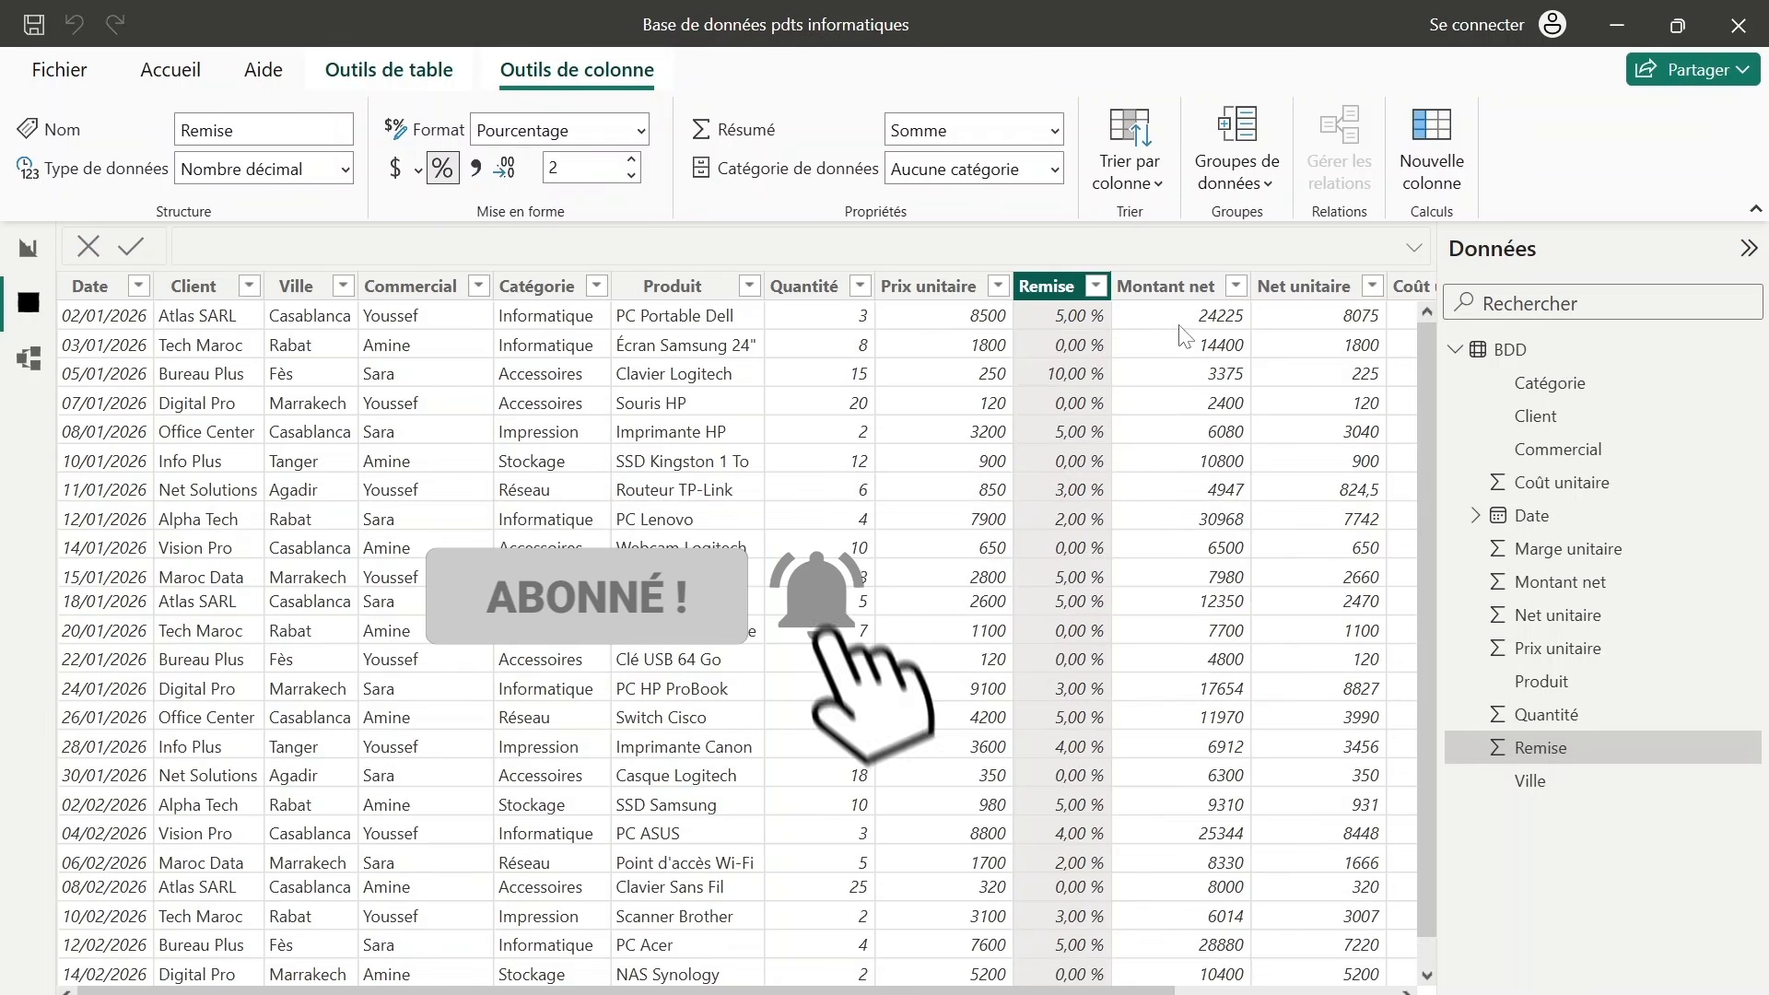
Format the Montant net and Net unitaire columns as decimal numbers with thousands separators.
click(1184, 410)
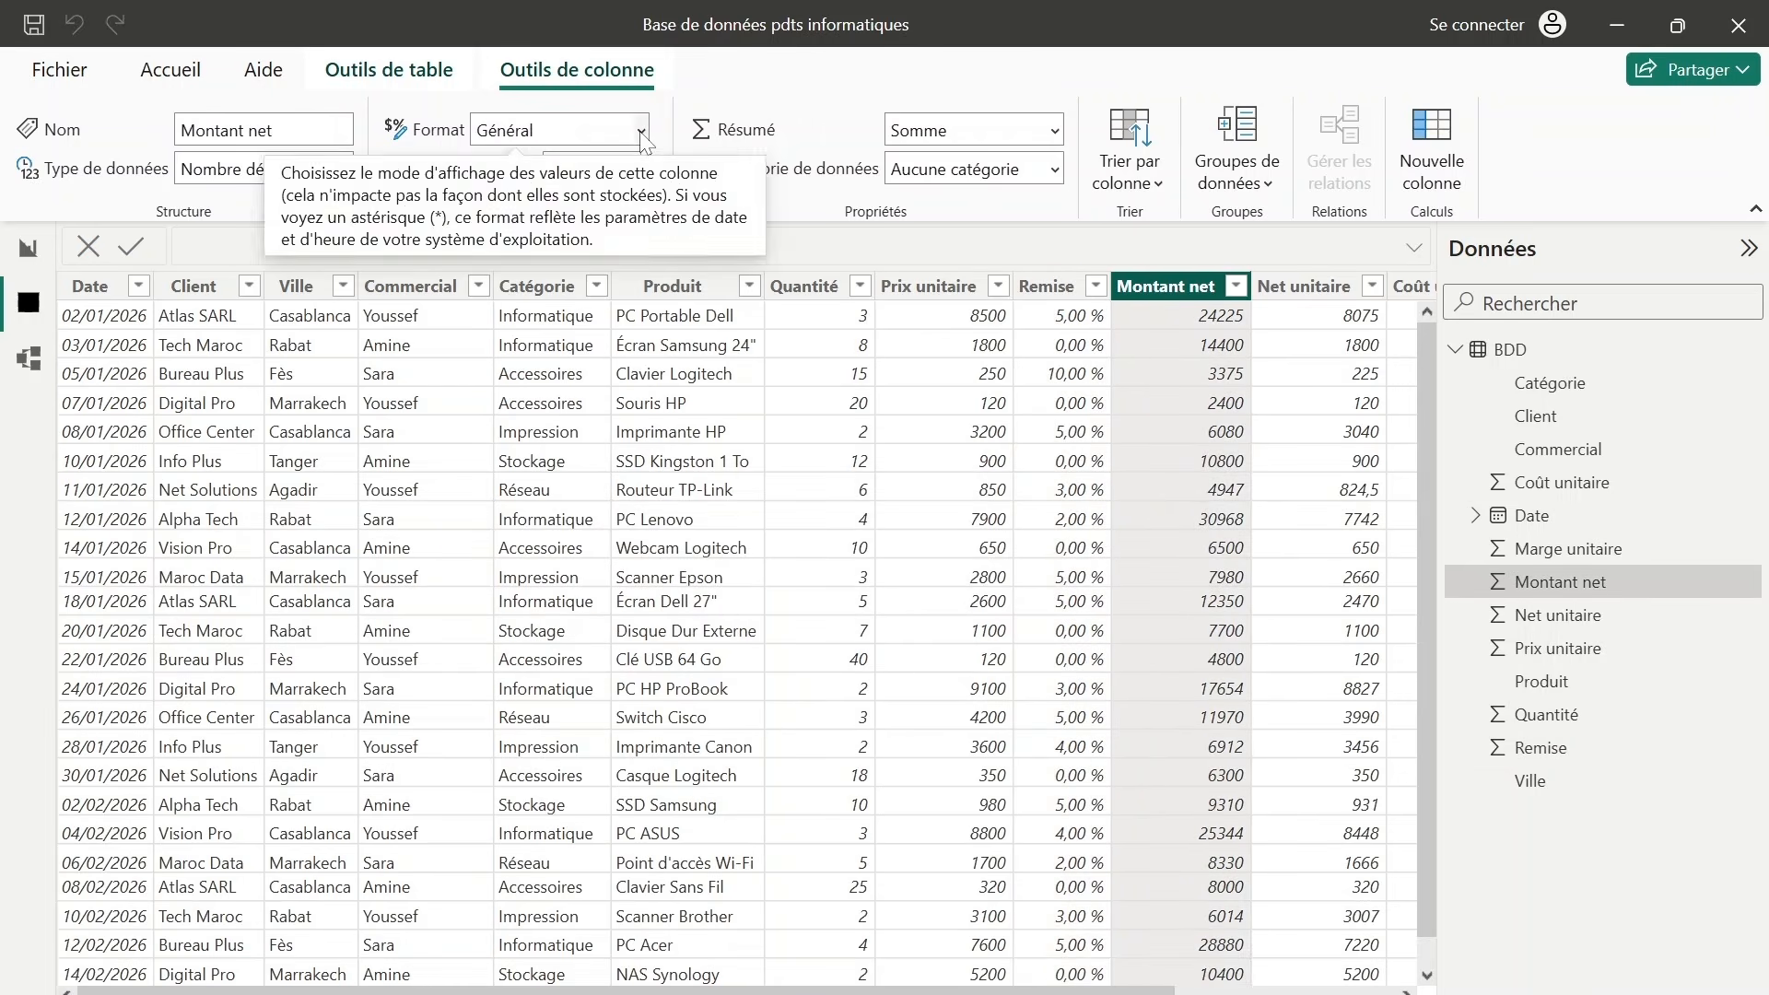
click(571, 130)
click(581, 246)
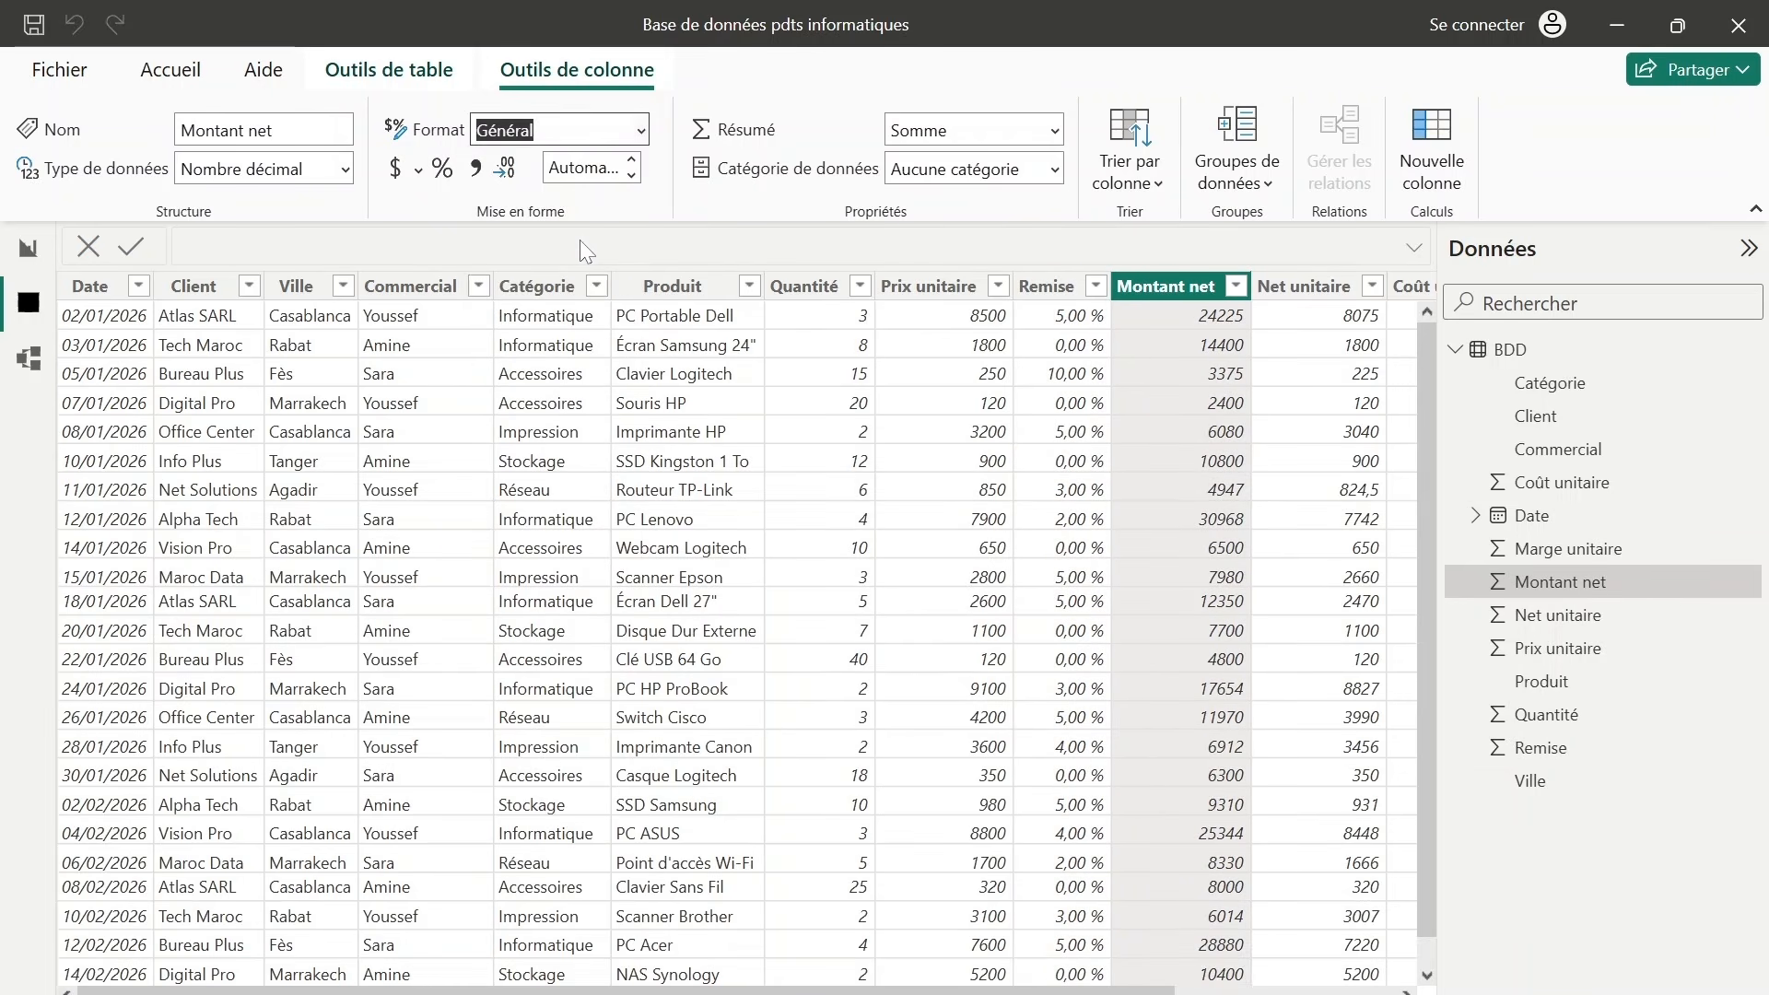
click(475, 175)
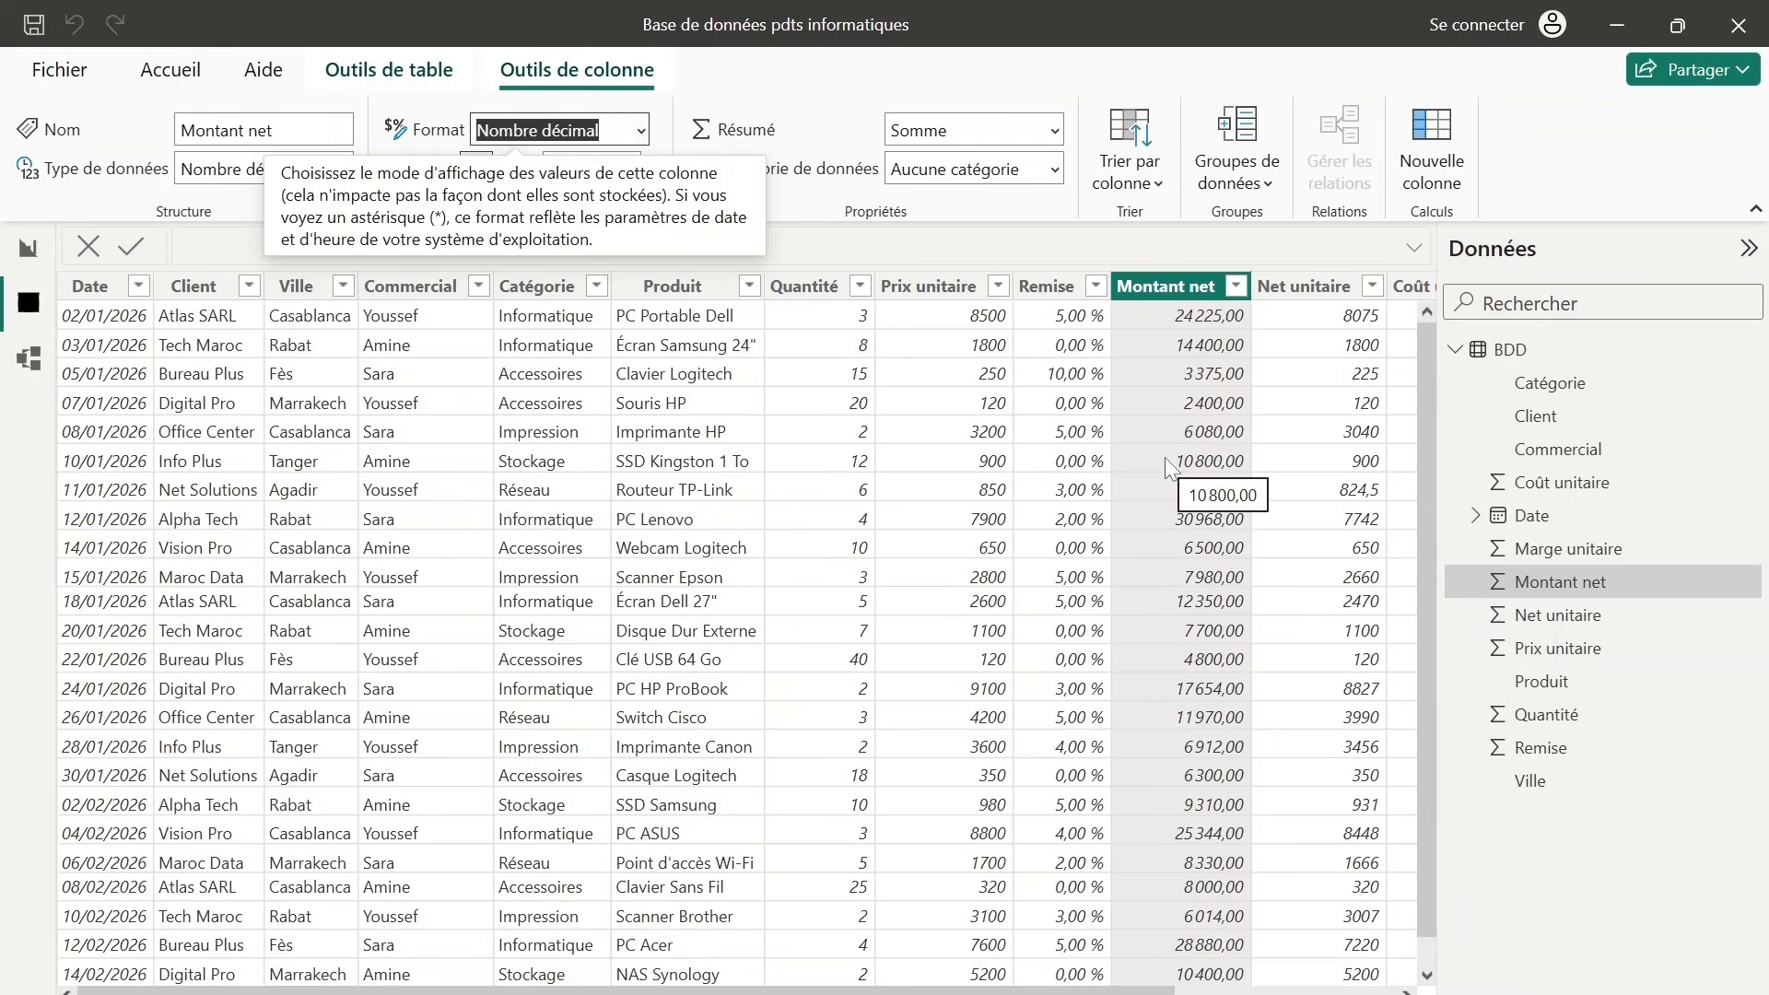
click(1309, 285)
click(479, 168)
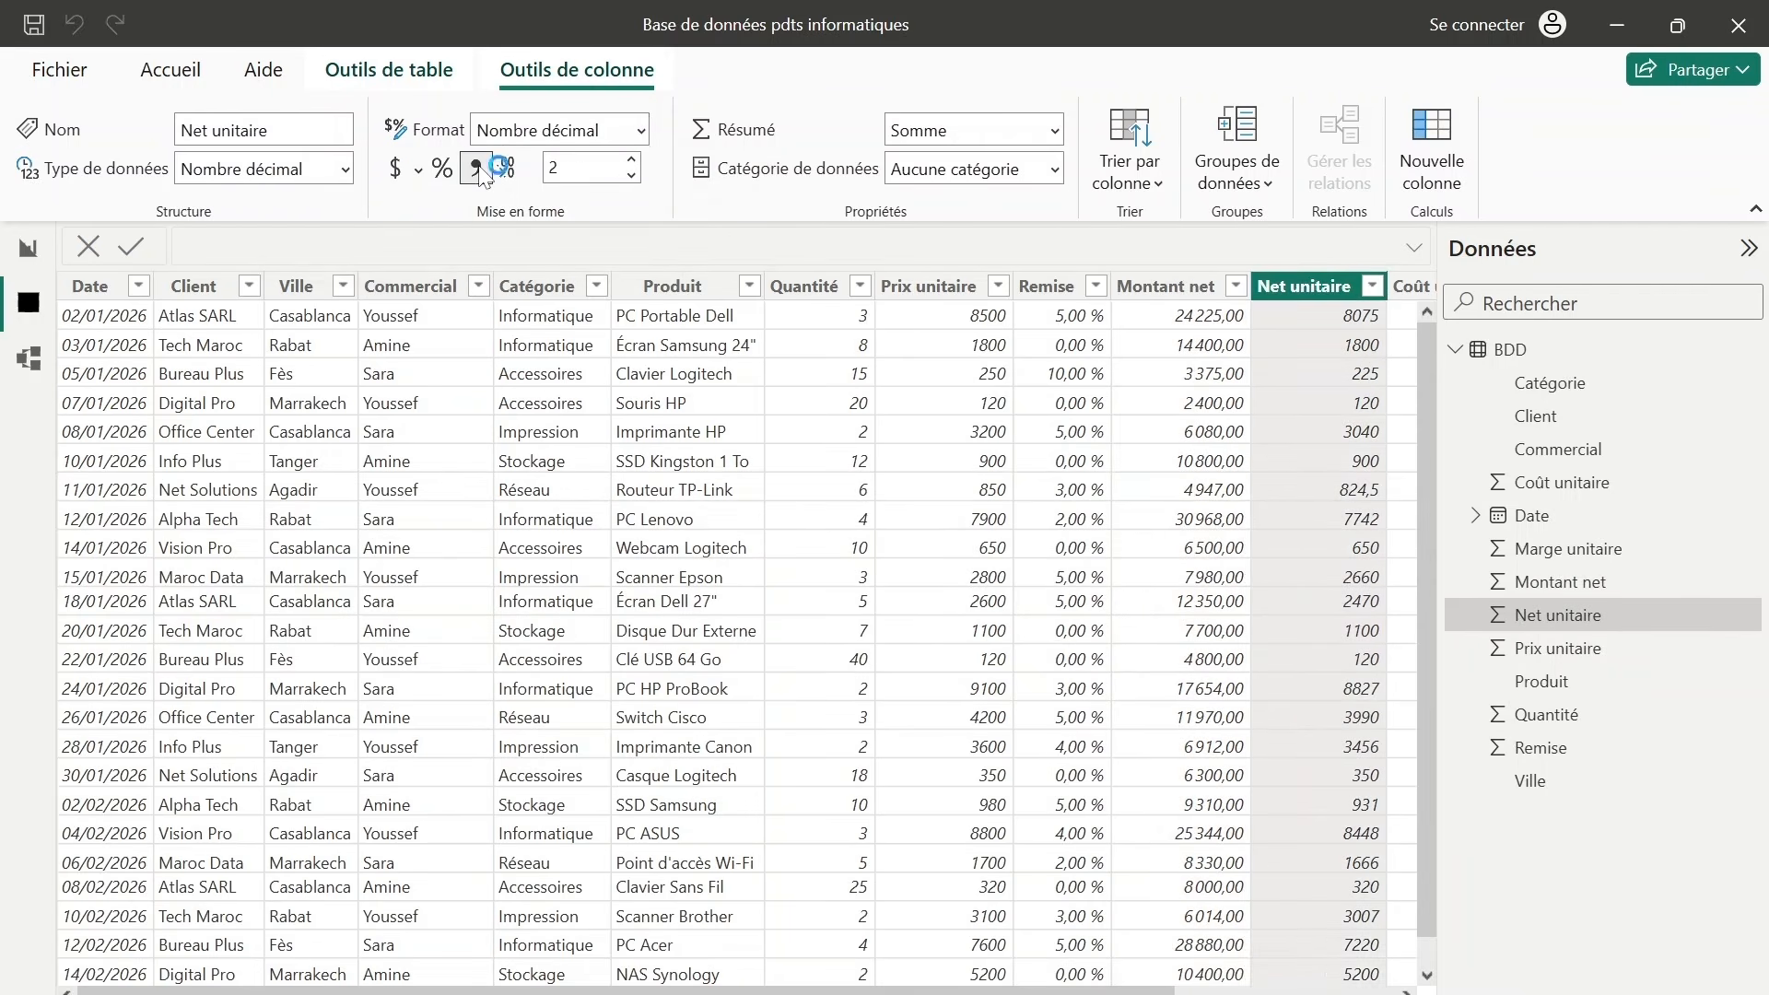
Format the Marge unitaire column as a percentage.
drag(1103, 991, 1330, 992)
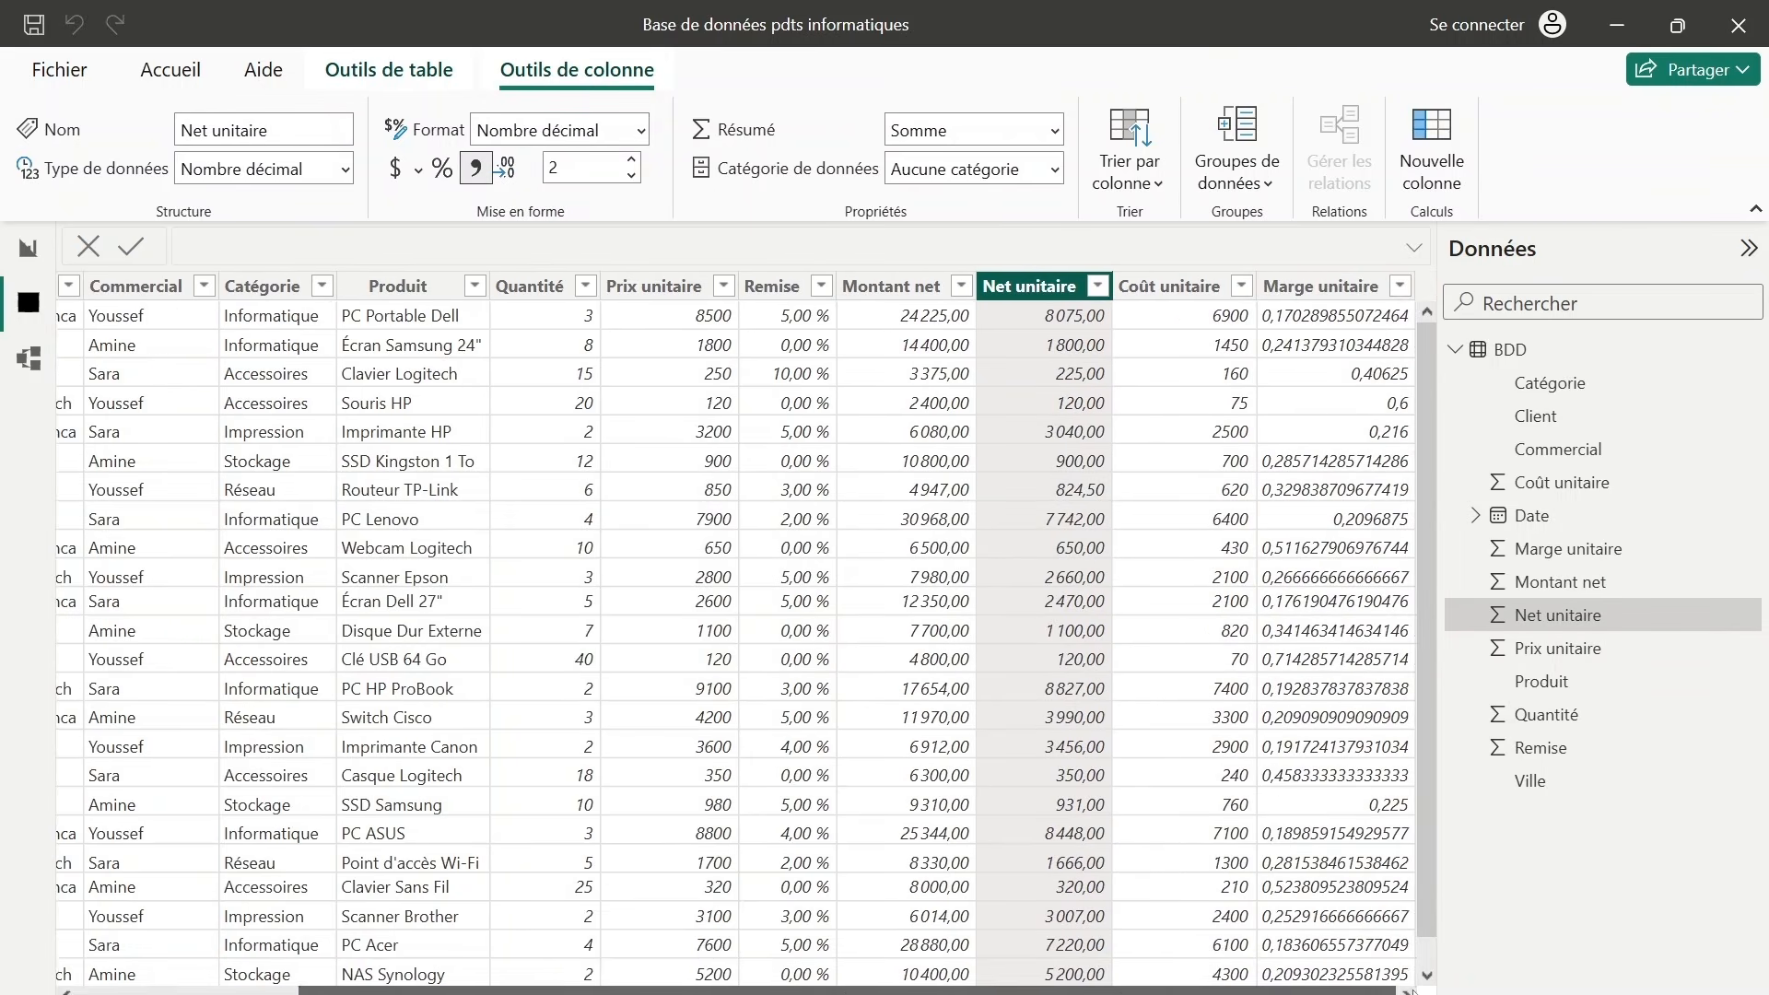
click(1323, 289)
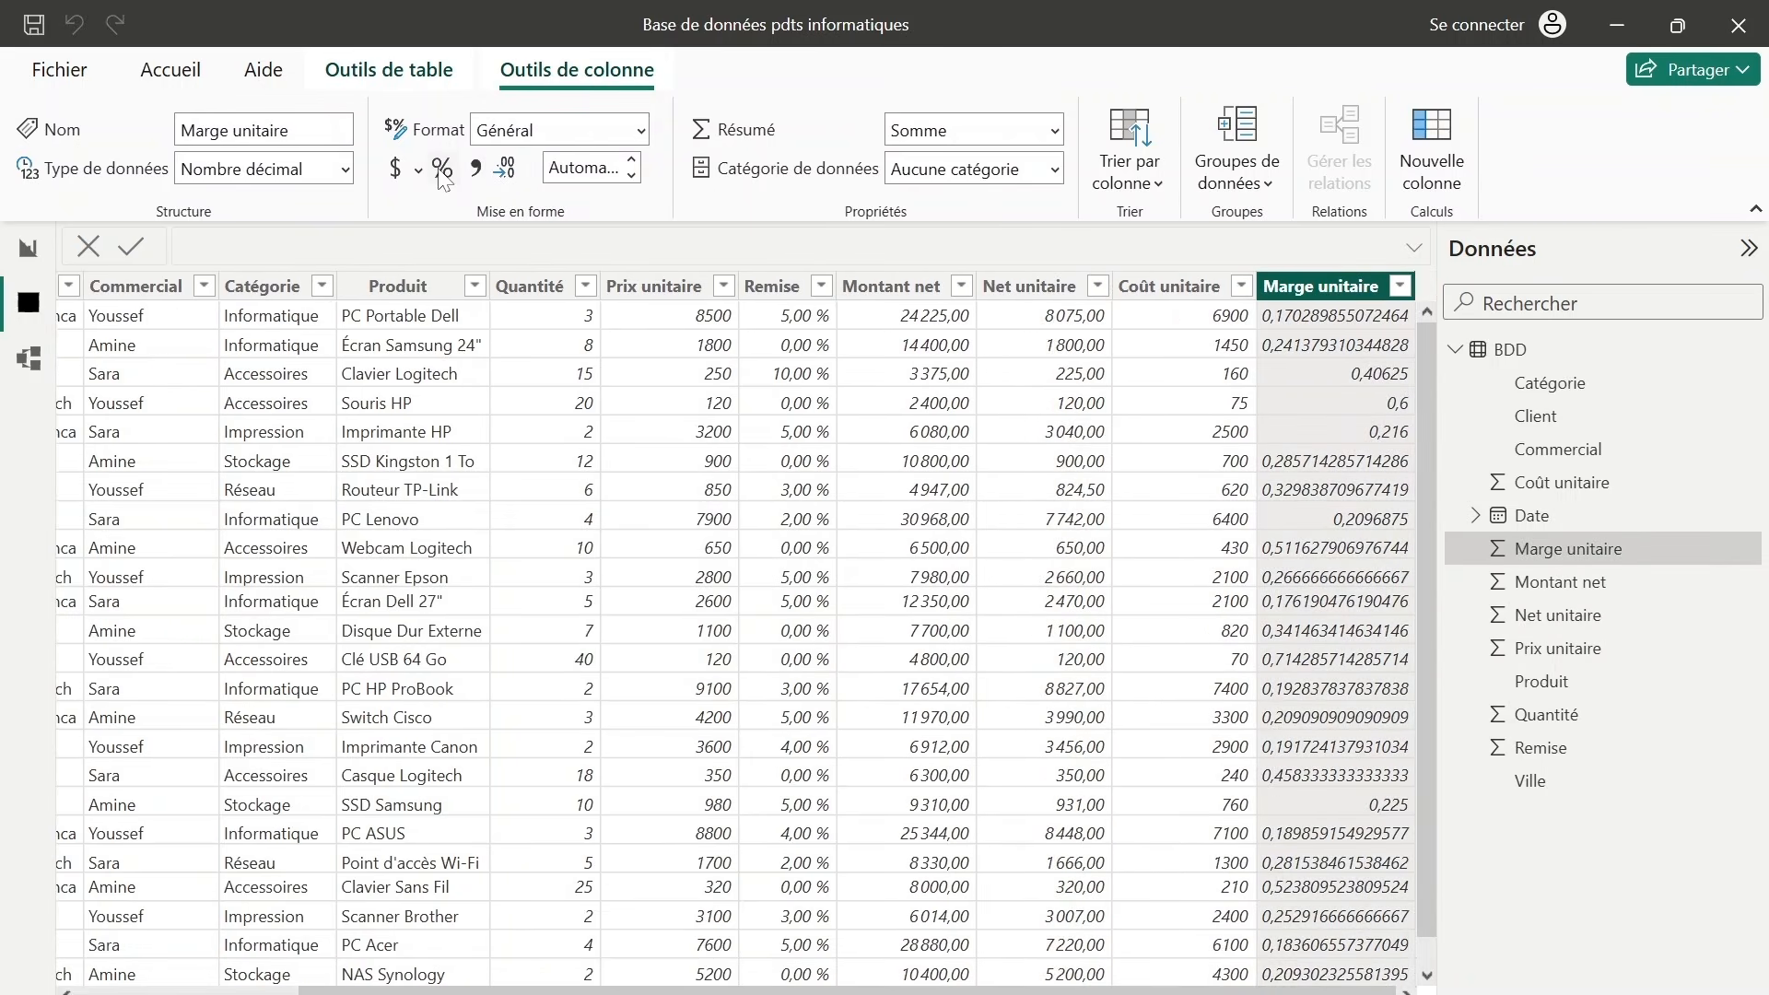
click(441, 169)
Format the Coût unitaire column as Nombre décimal with thousands separators and 2 decimal places.
click(1179, 286)
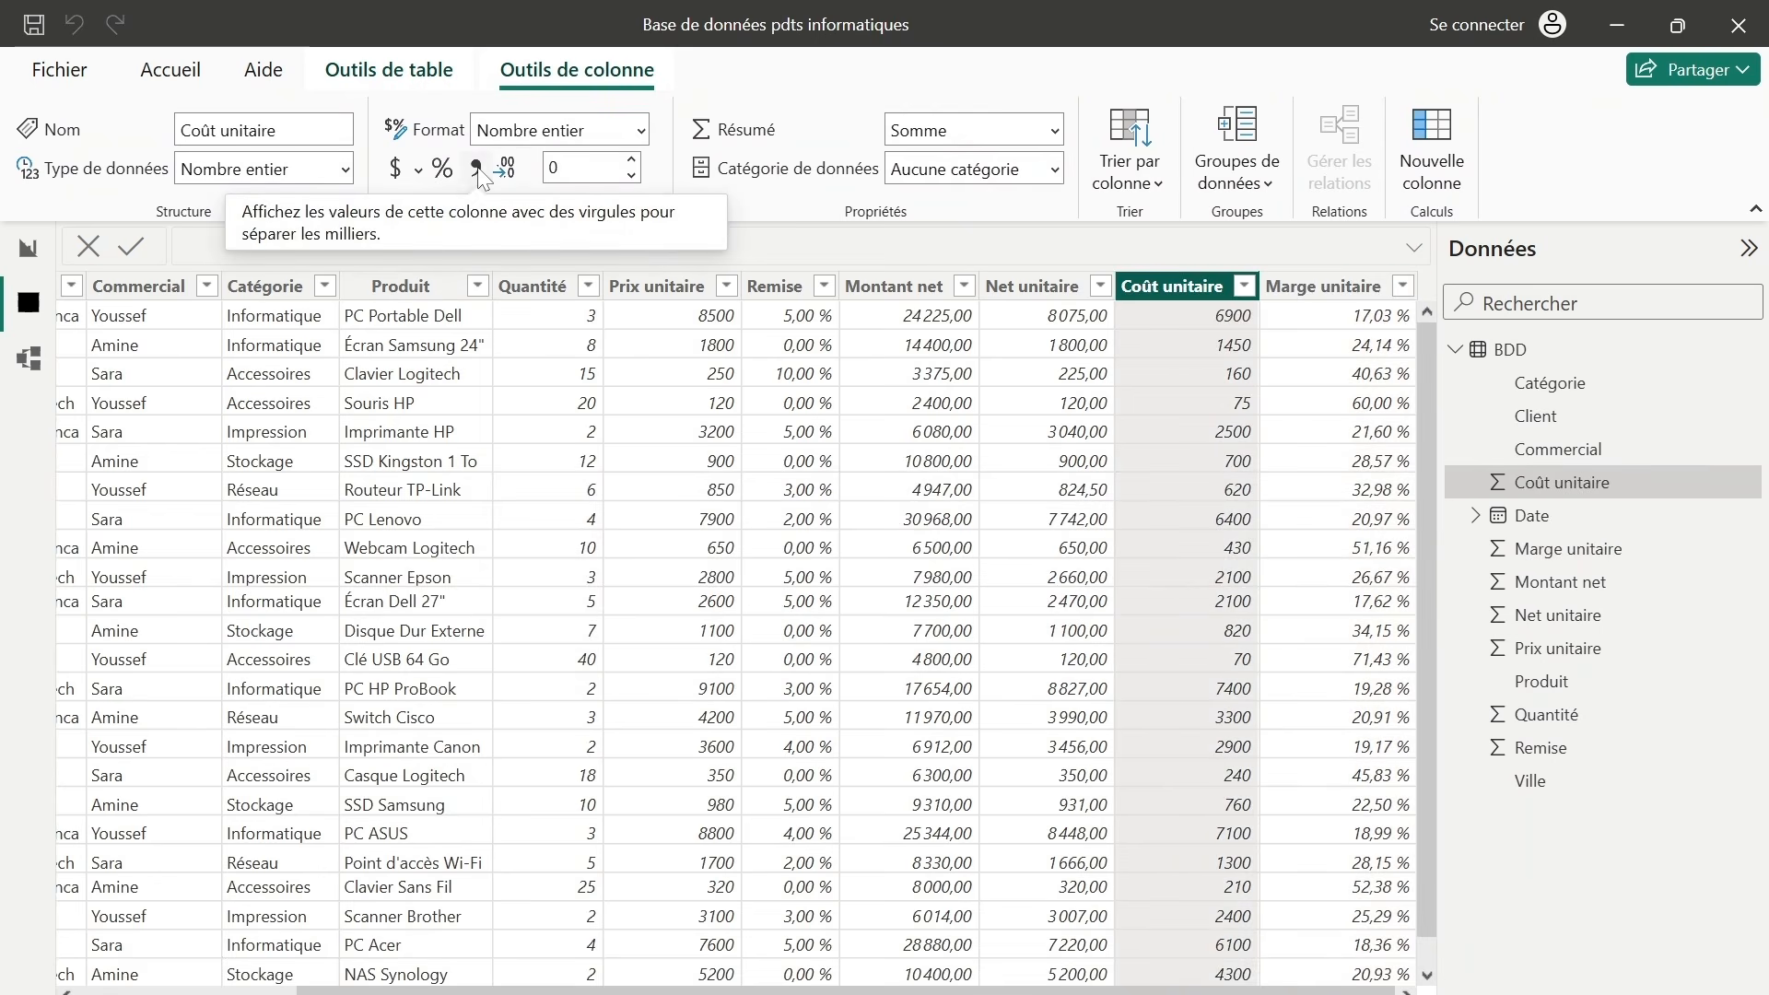
click(477, 170)
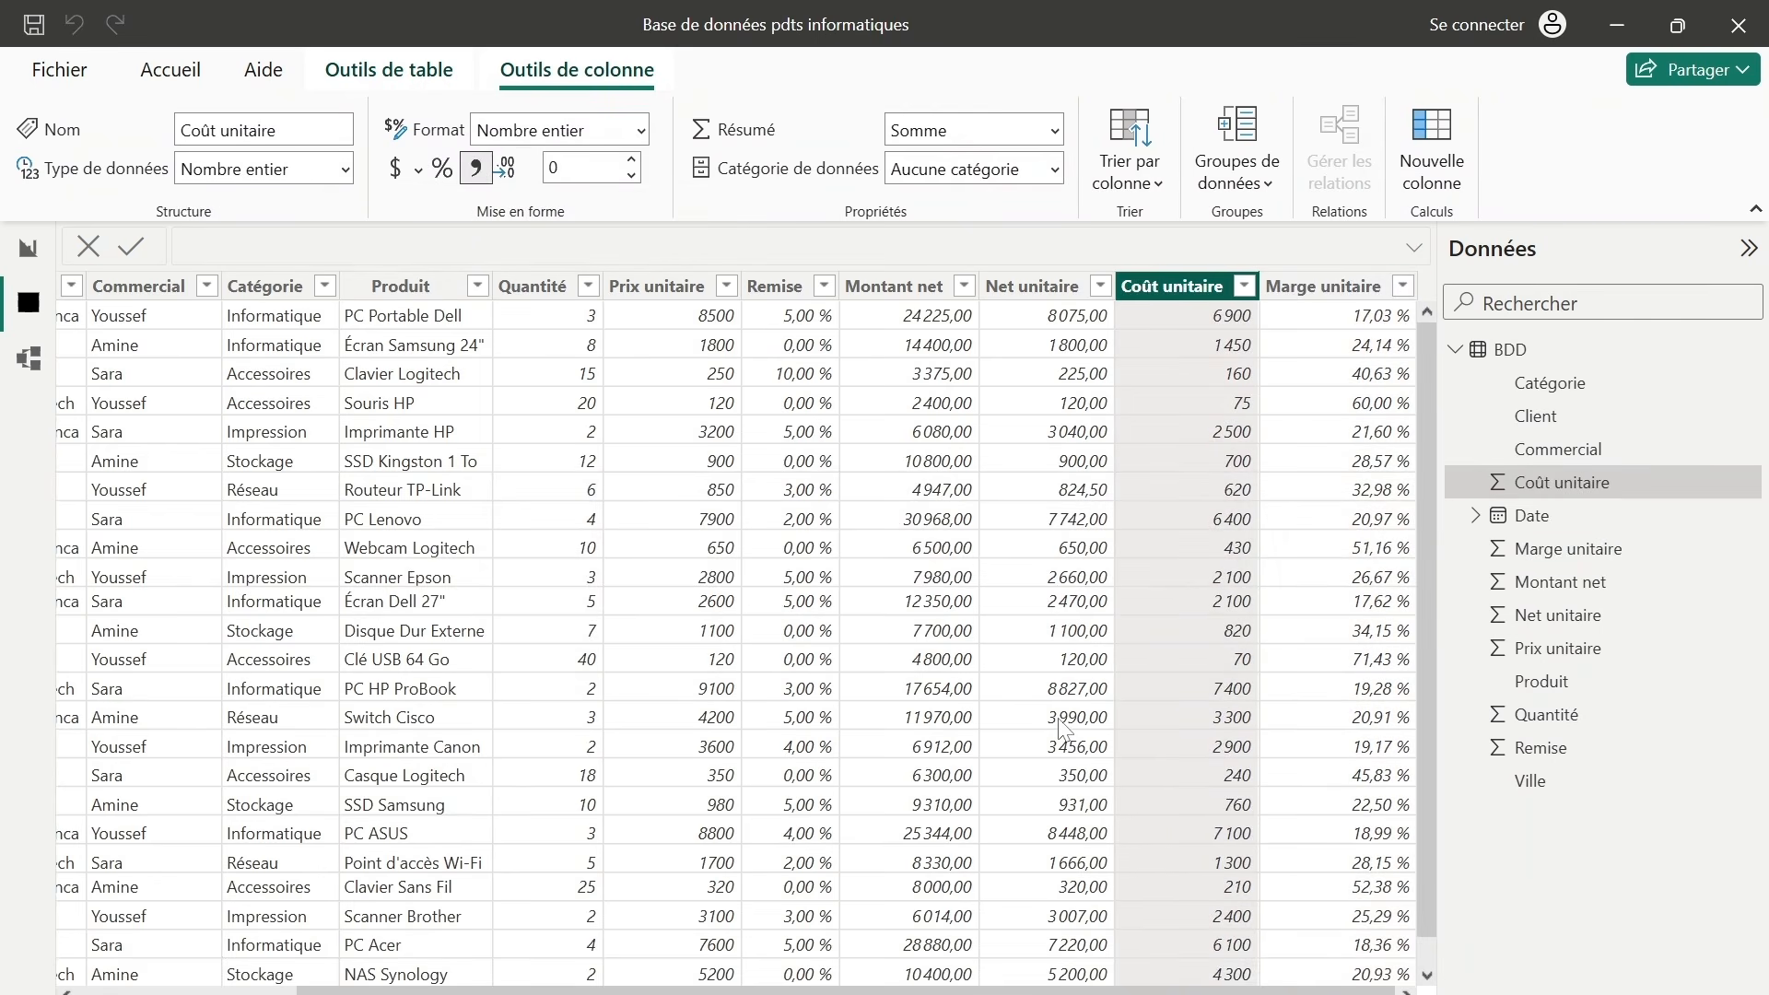
click(642, 130)
click(566, 240)
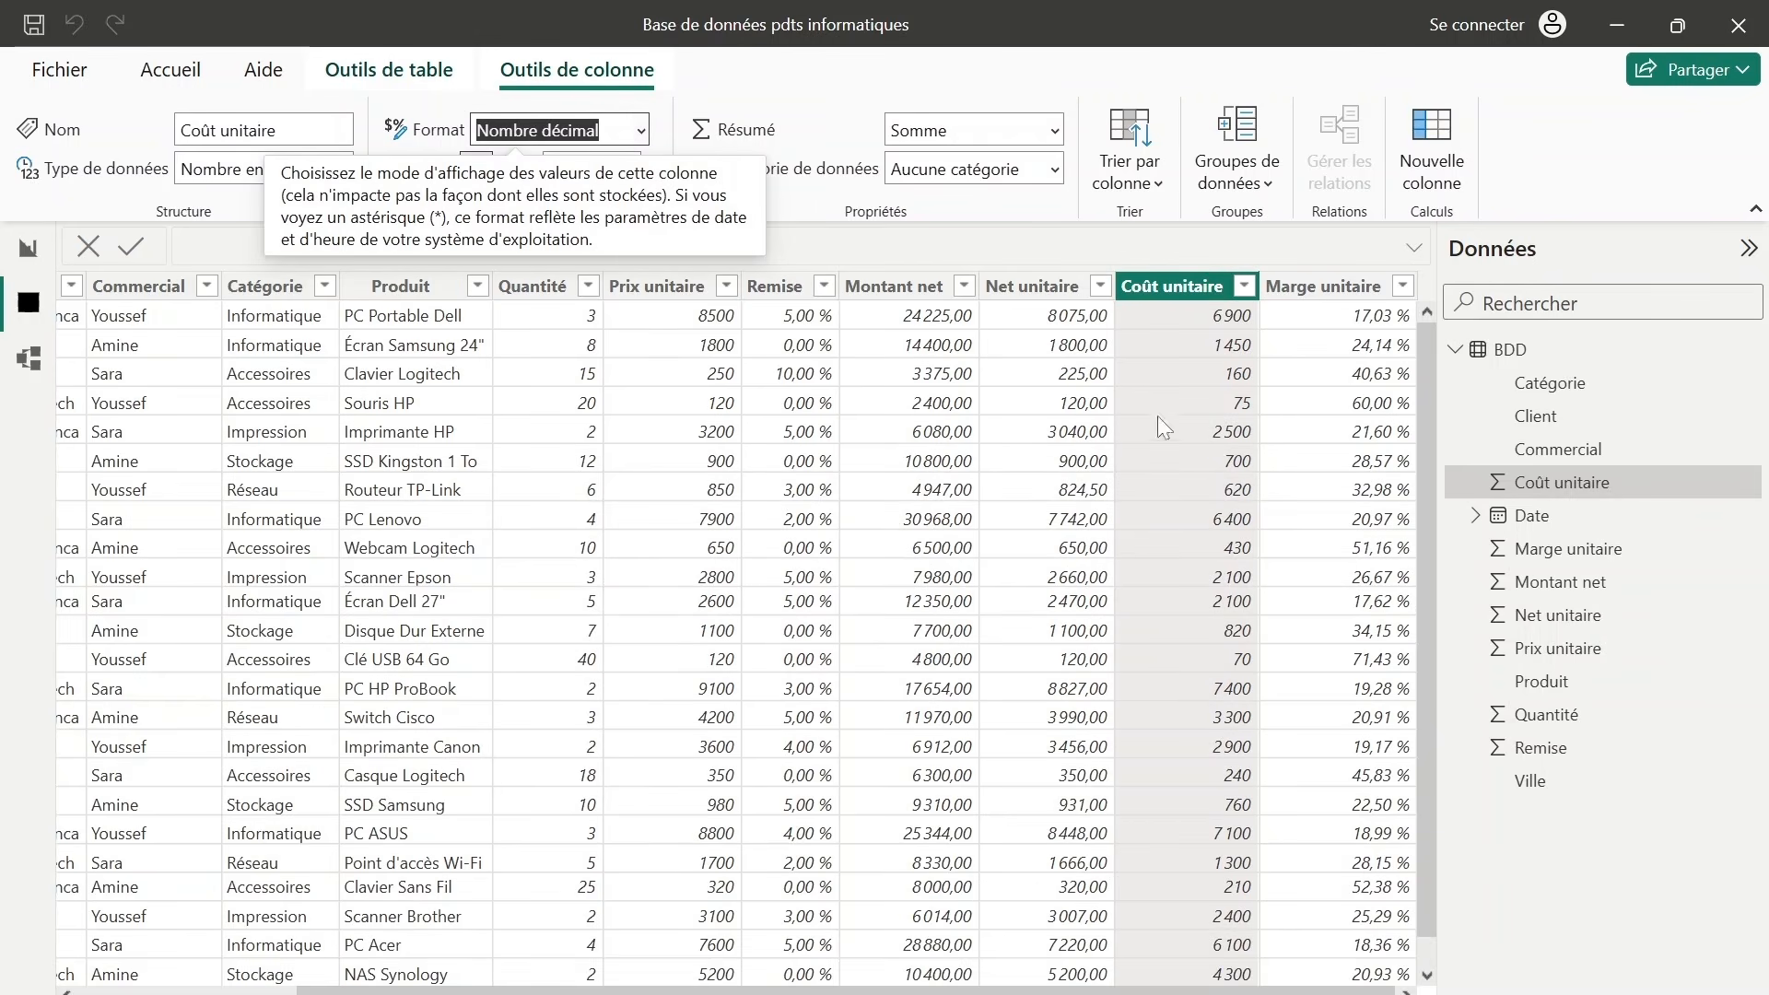
click(1161, 284)
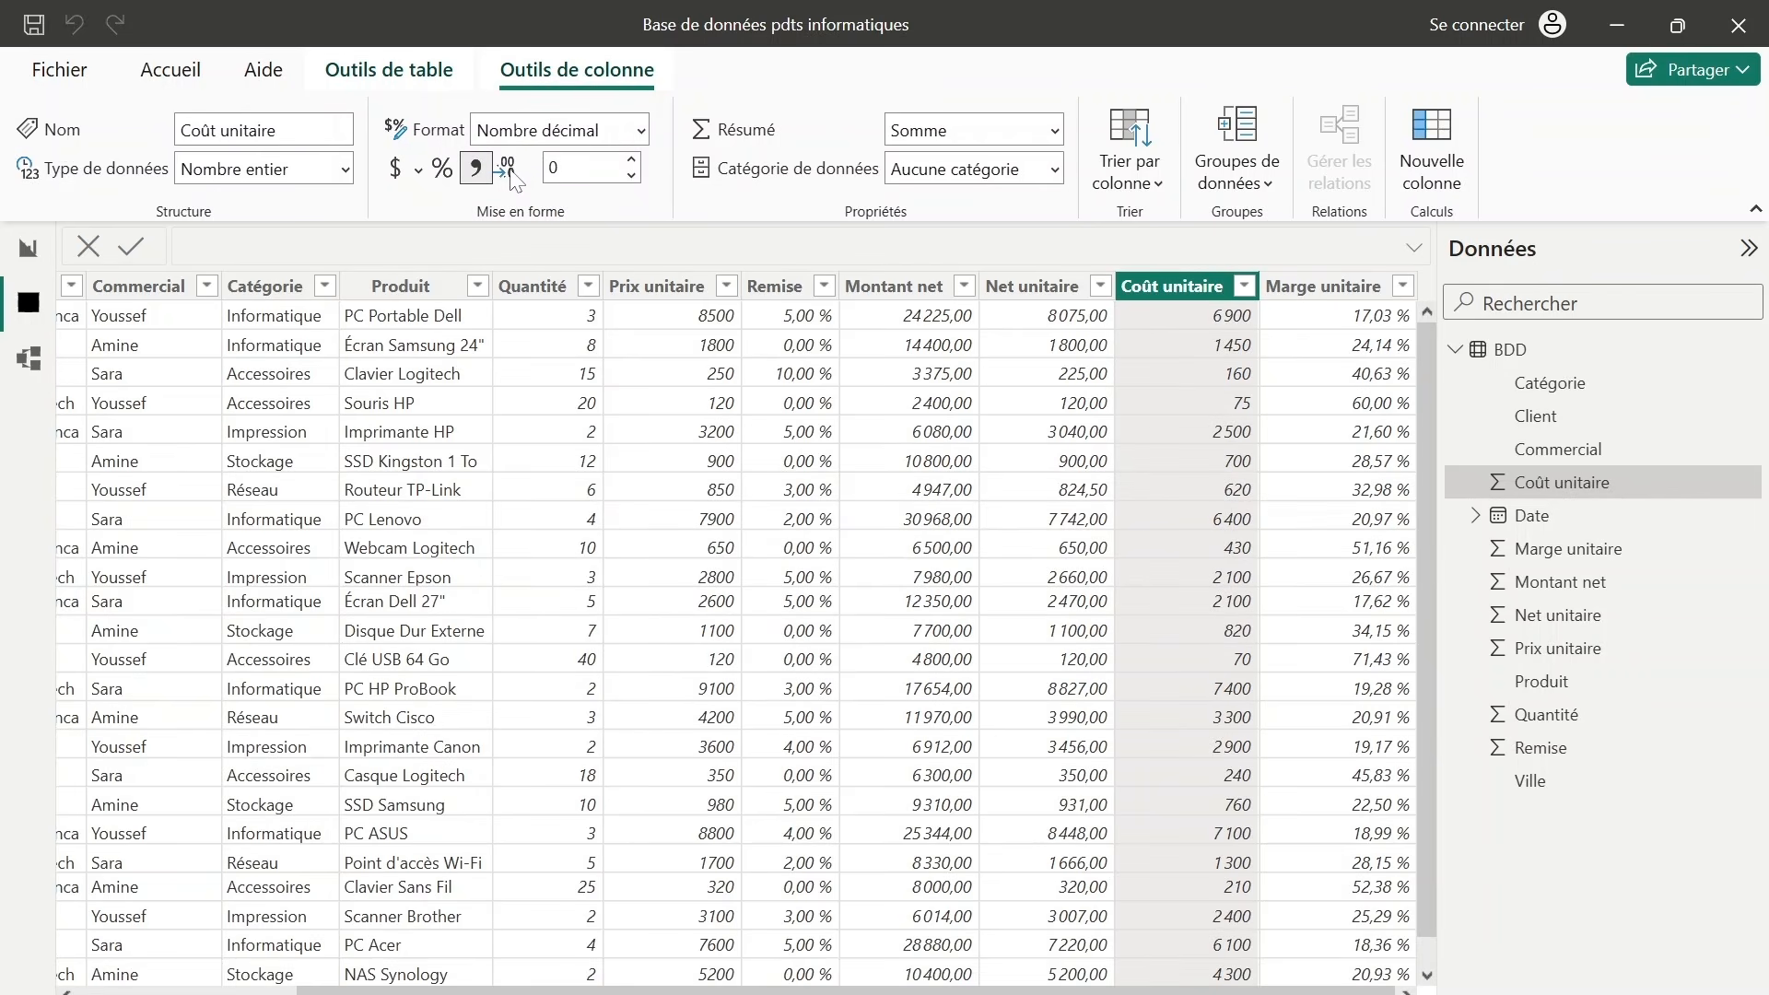
click(632, 159)
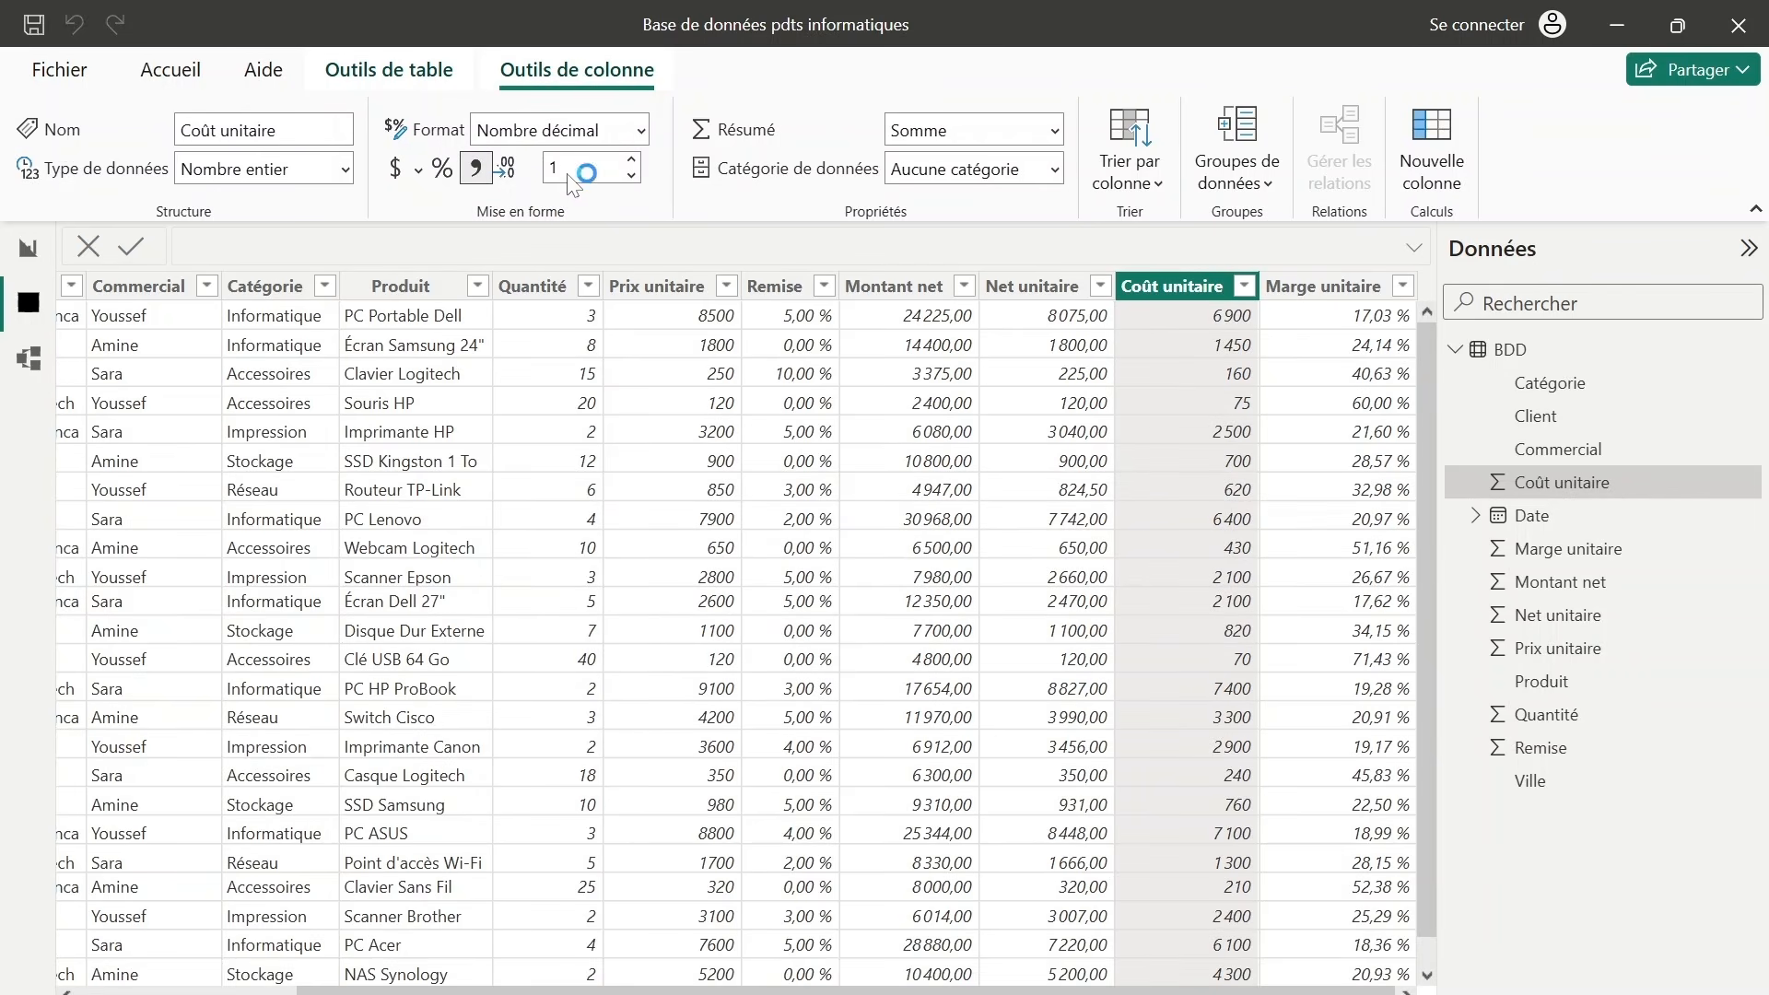
click(633, 159)
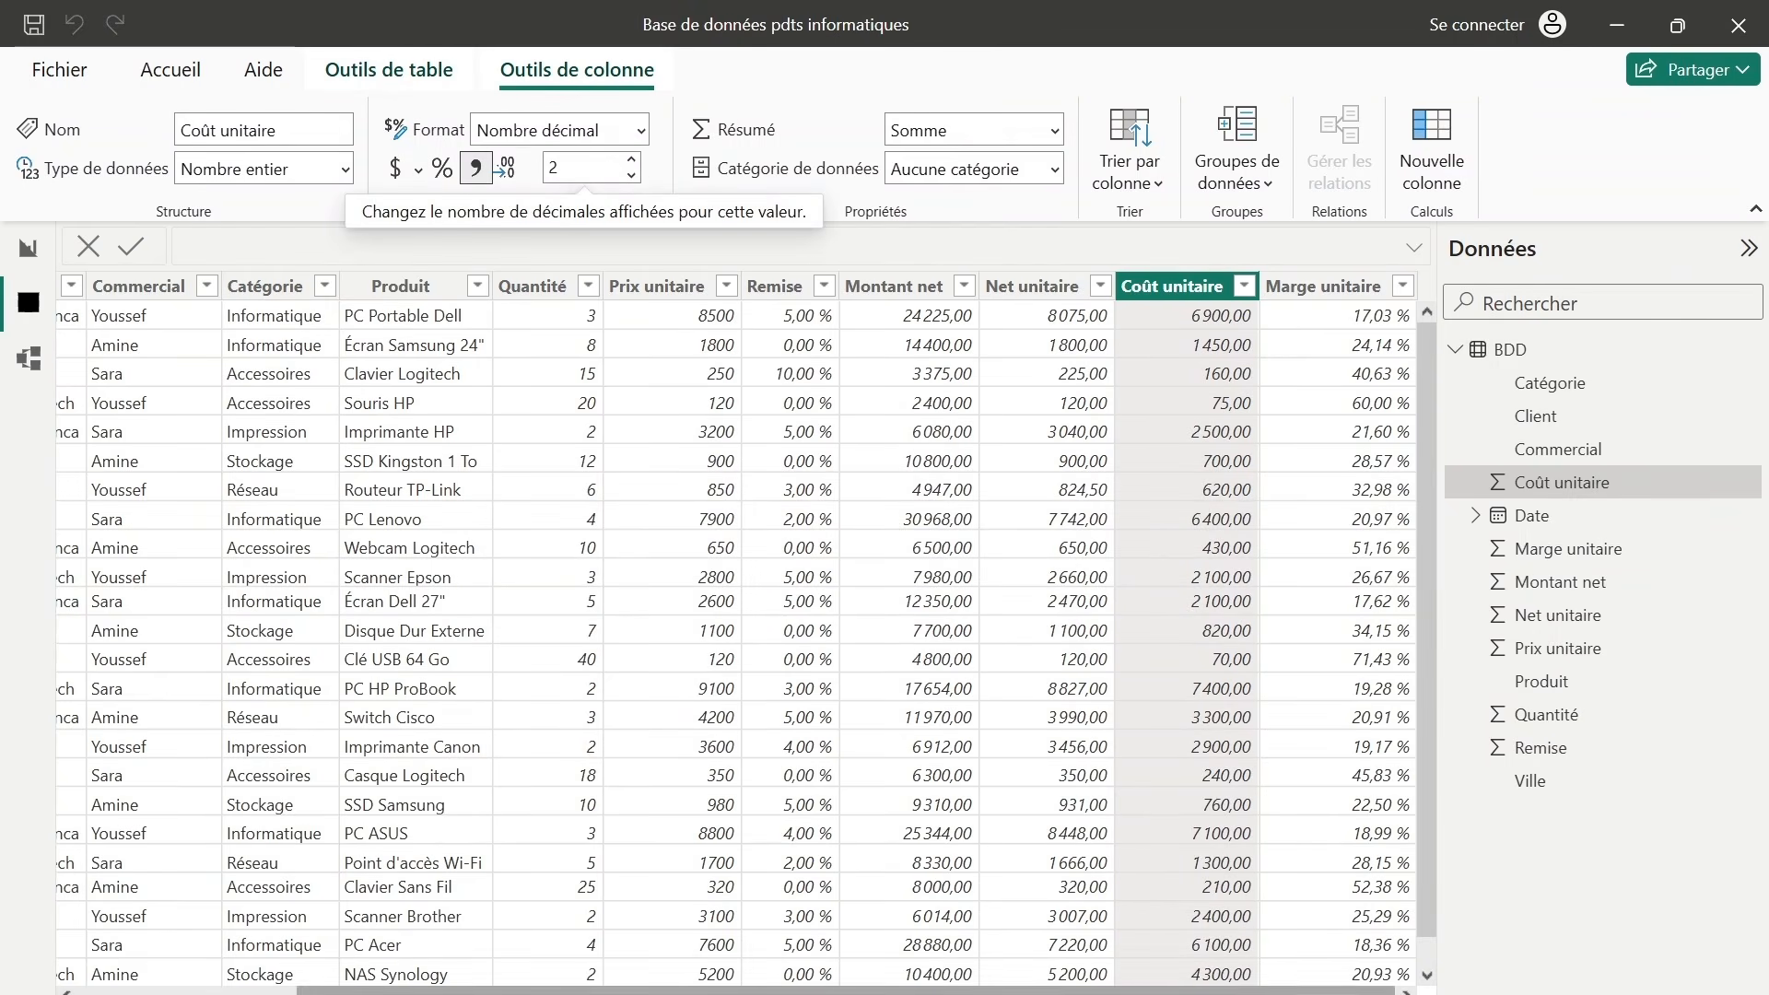
Format the Prix unitaire column as Nombre décimal with thousands separators and 1 decimal place.
scroll(737, 626, left, 3)
click(929, 286)
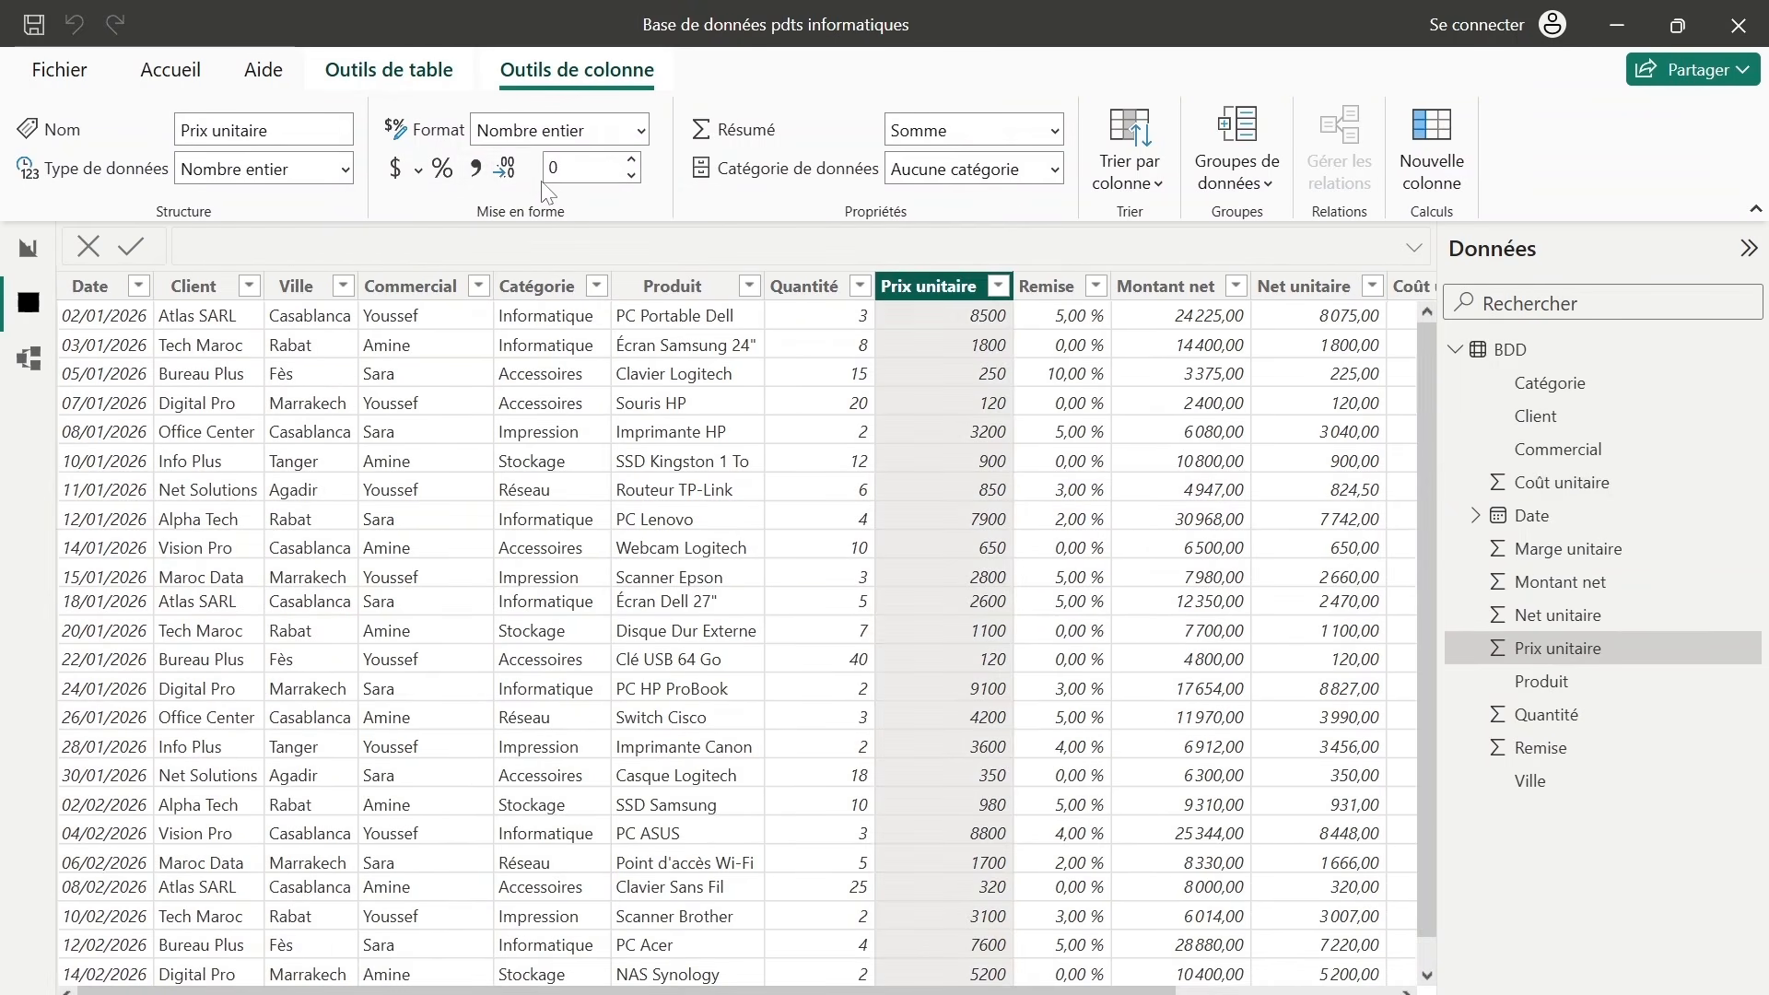
click(475, 167)
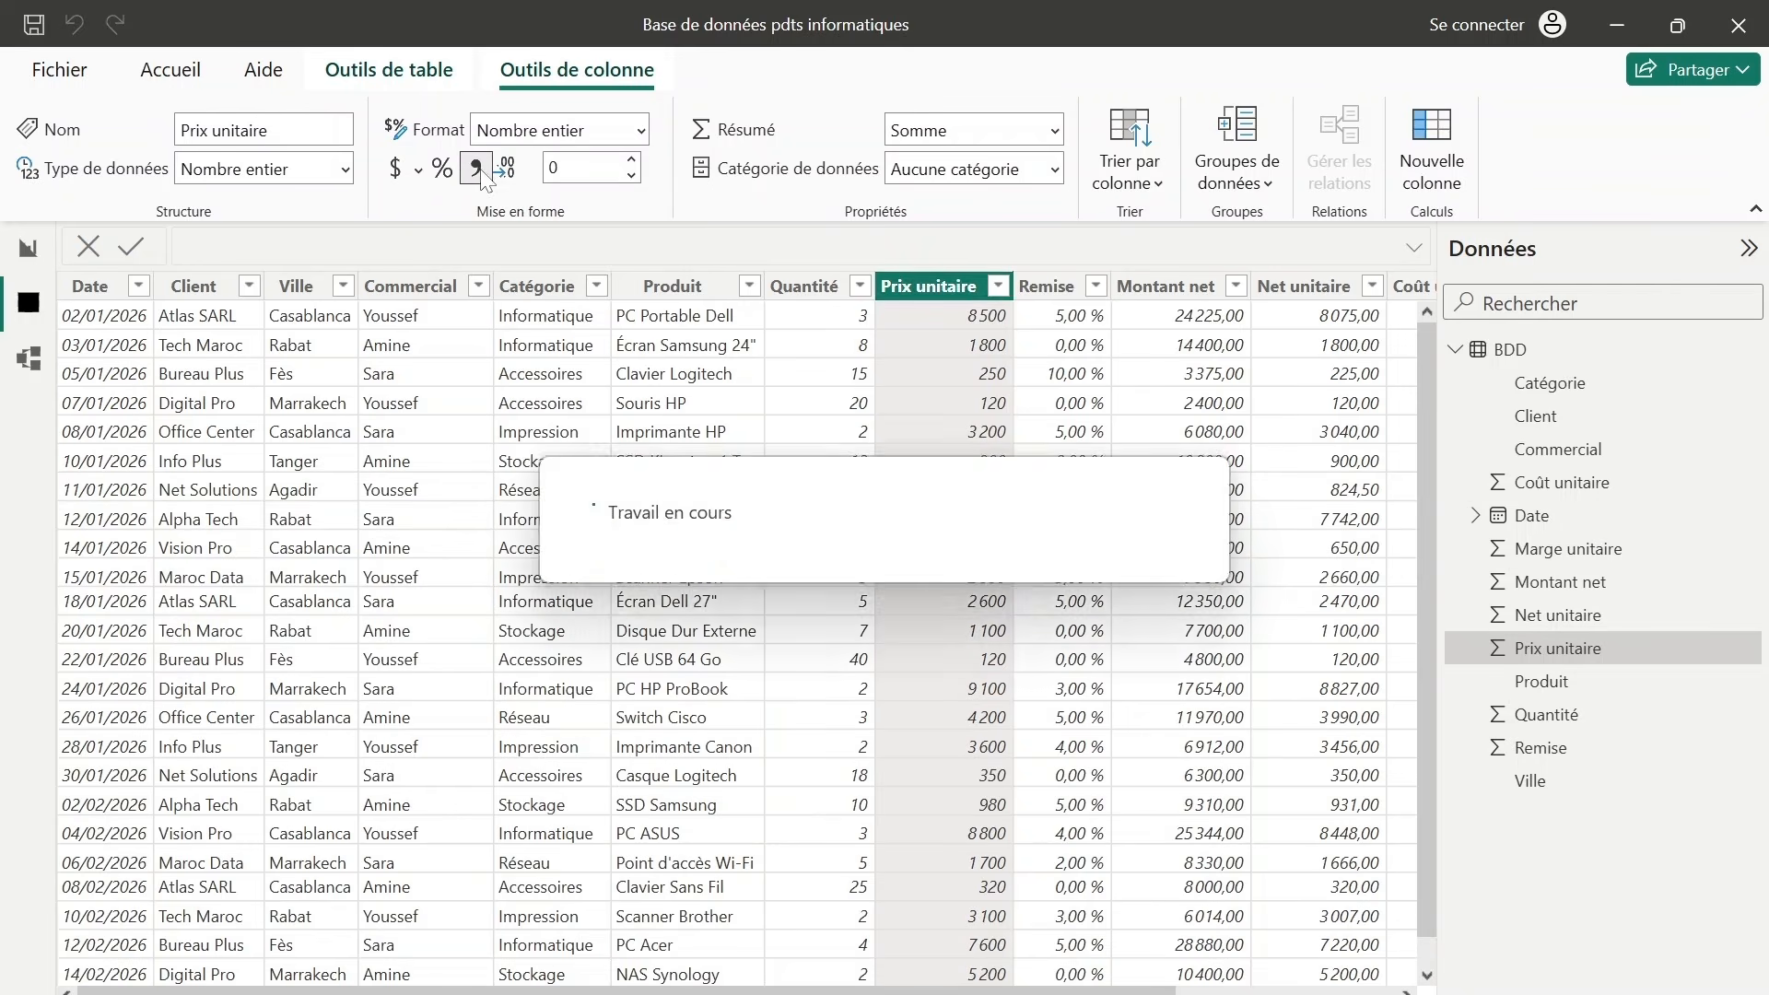
click(640, 130)
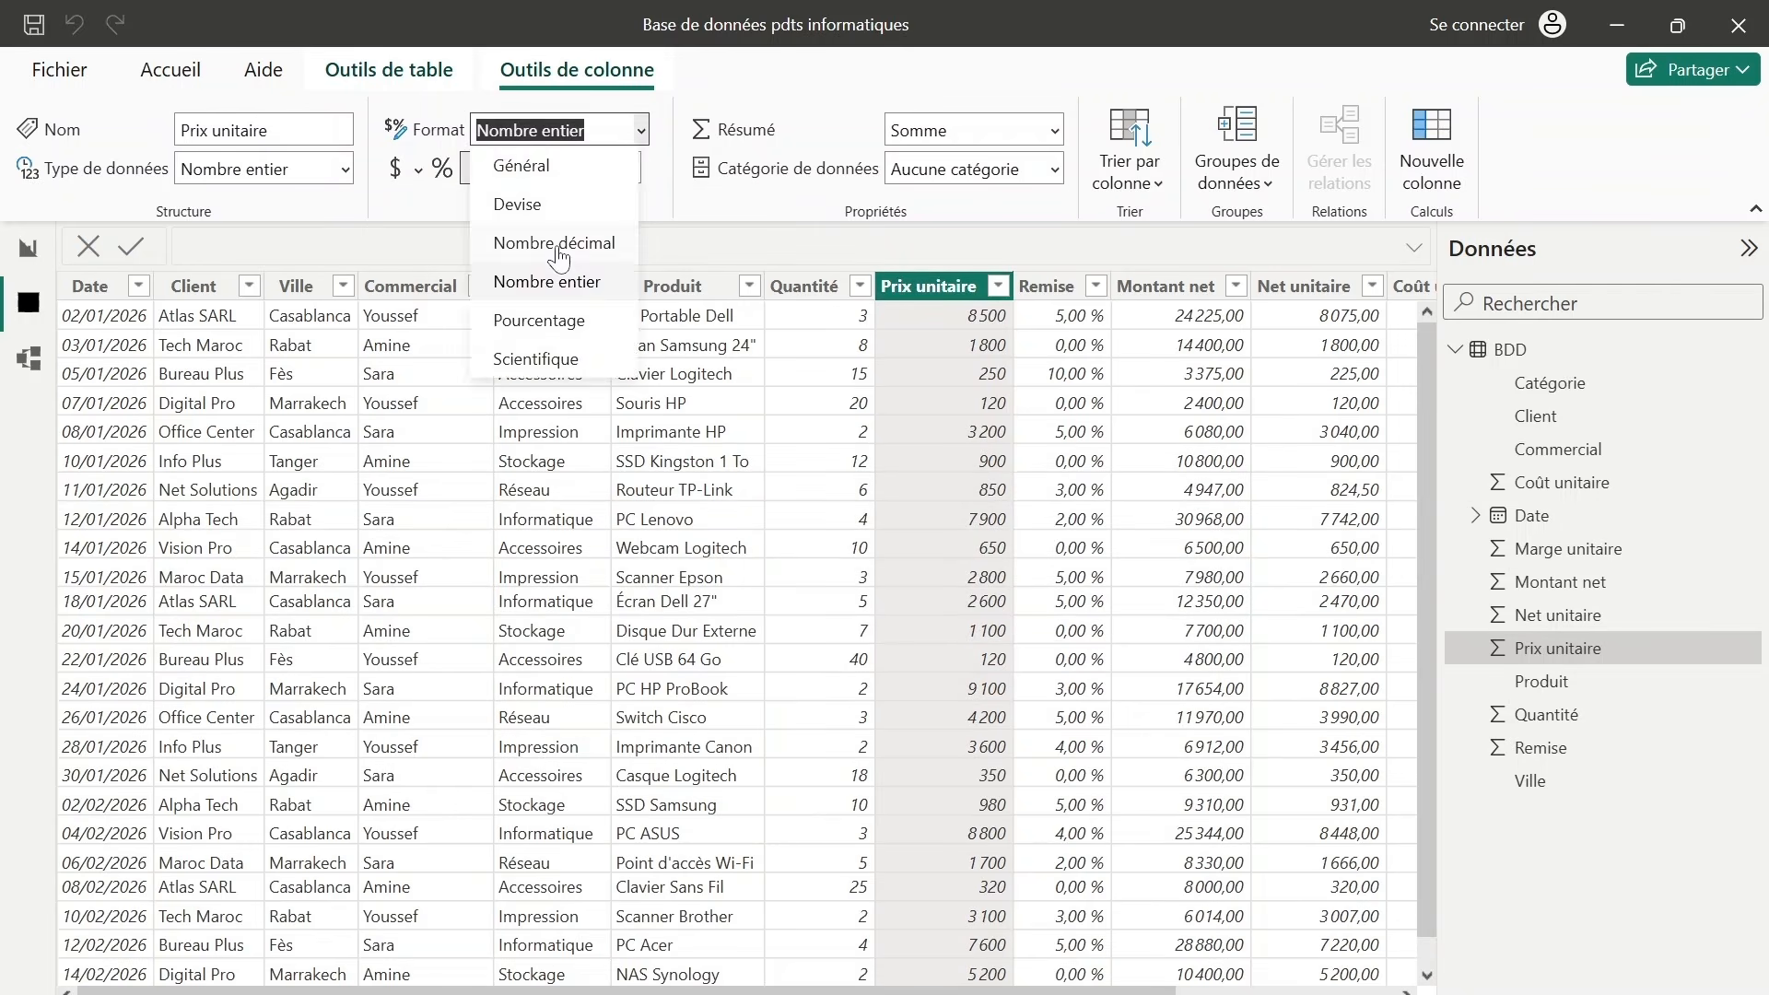
click(557, 246)
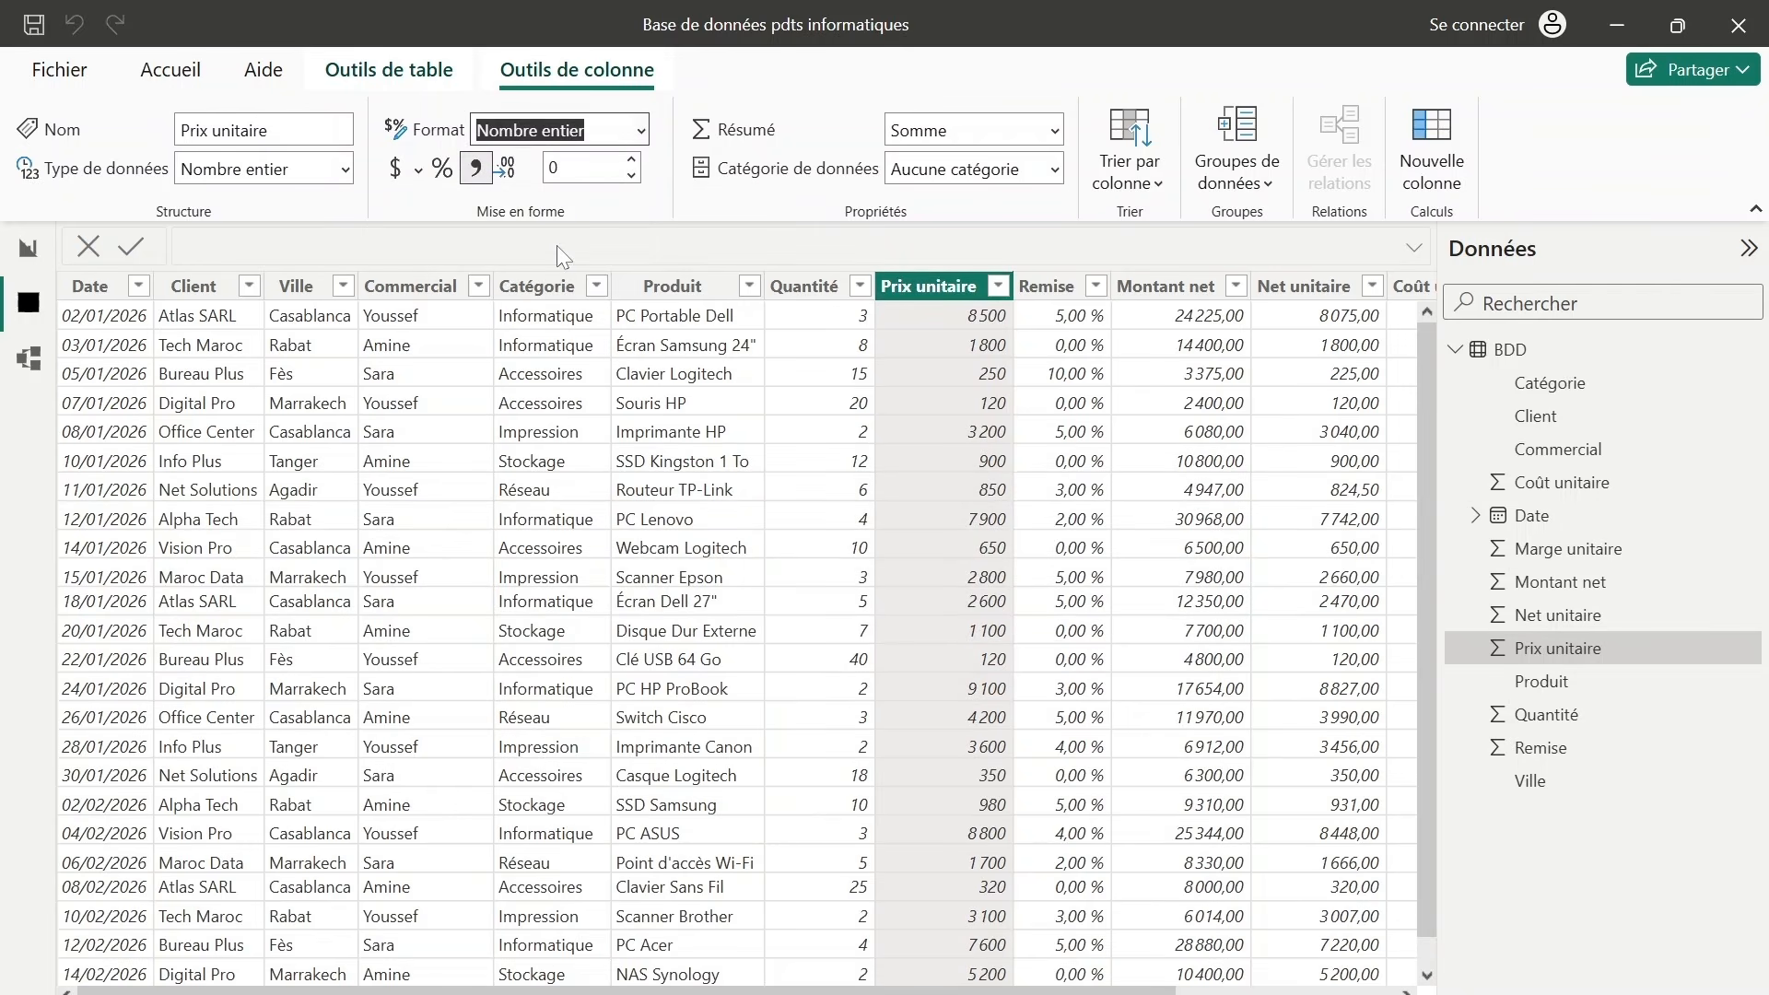
click(632, 160)
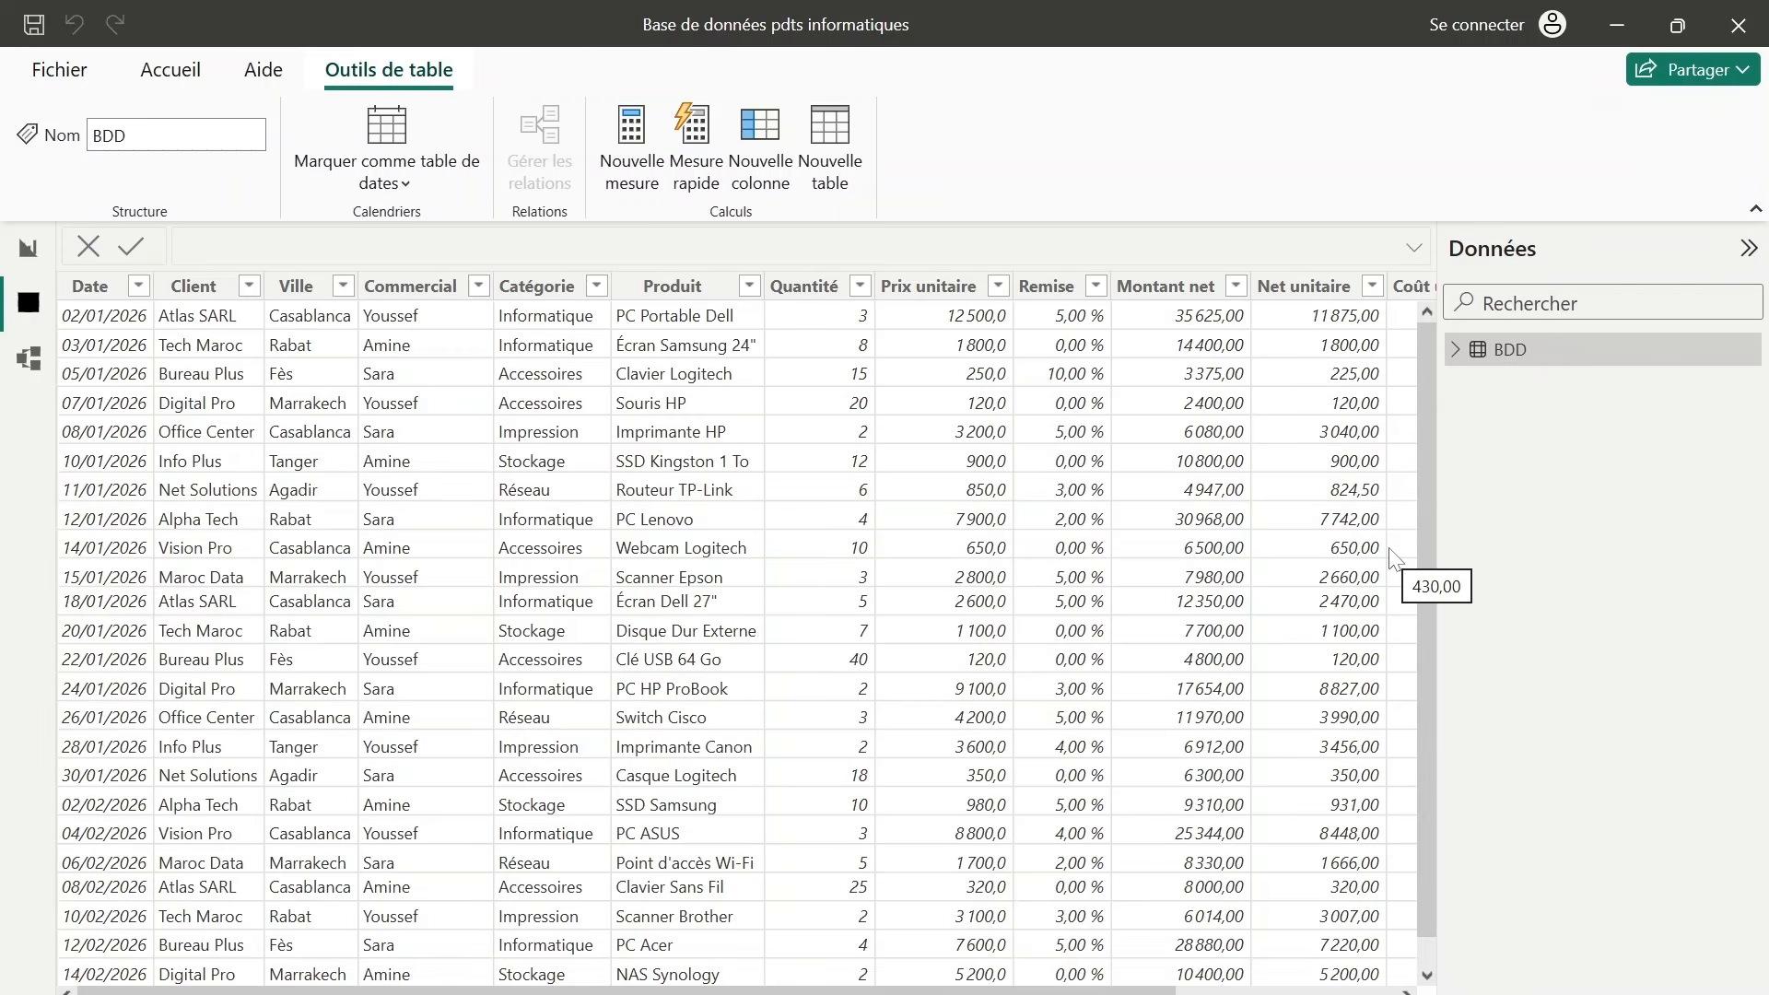
Add an enlarged map visual to report Page 1, using the Ville field from BDD as its location.
click(28, 249)
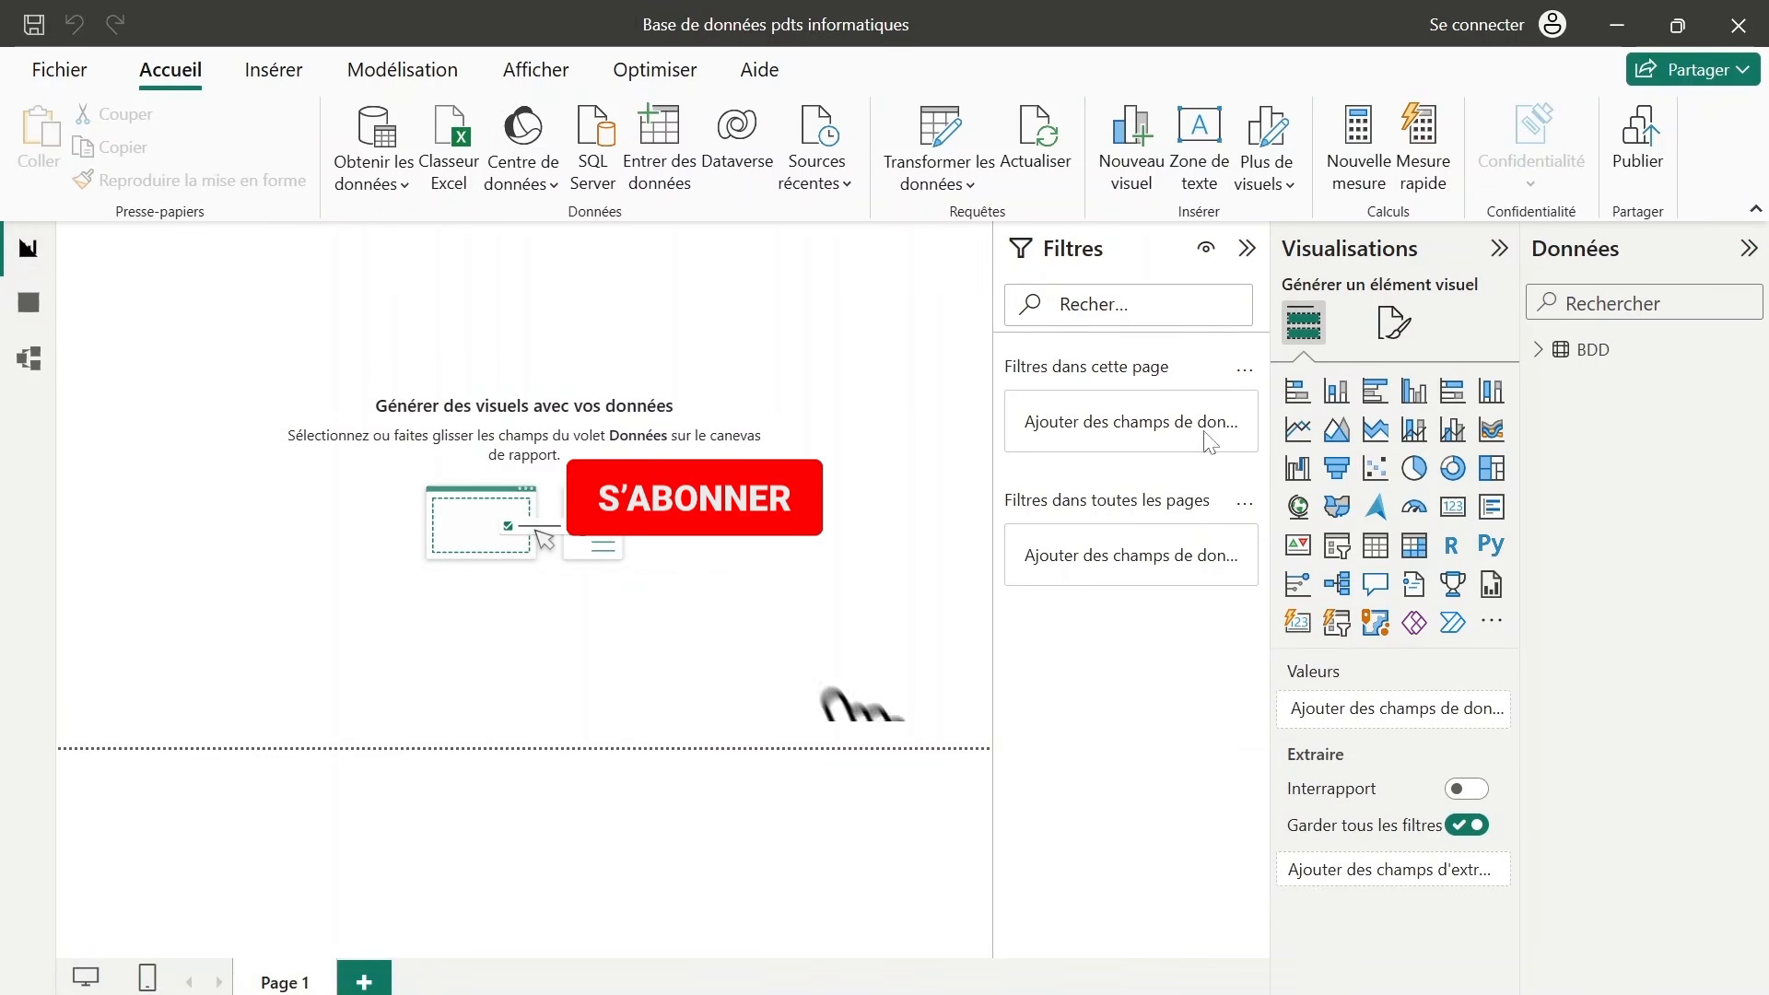
click(1298, 508)
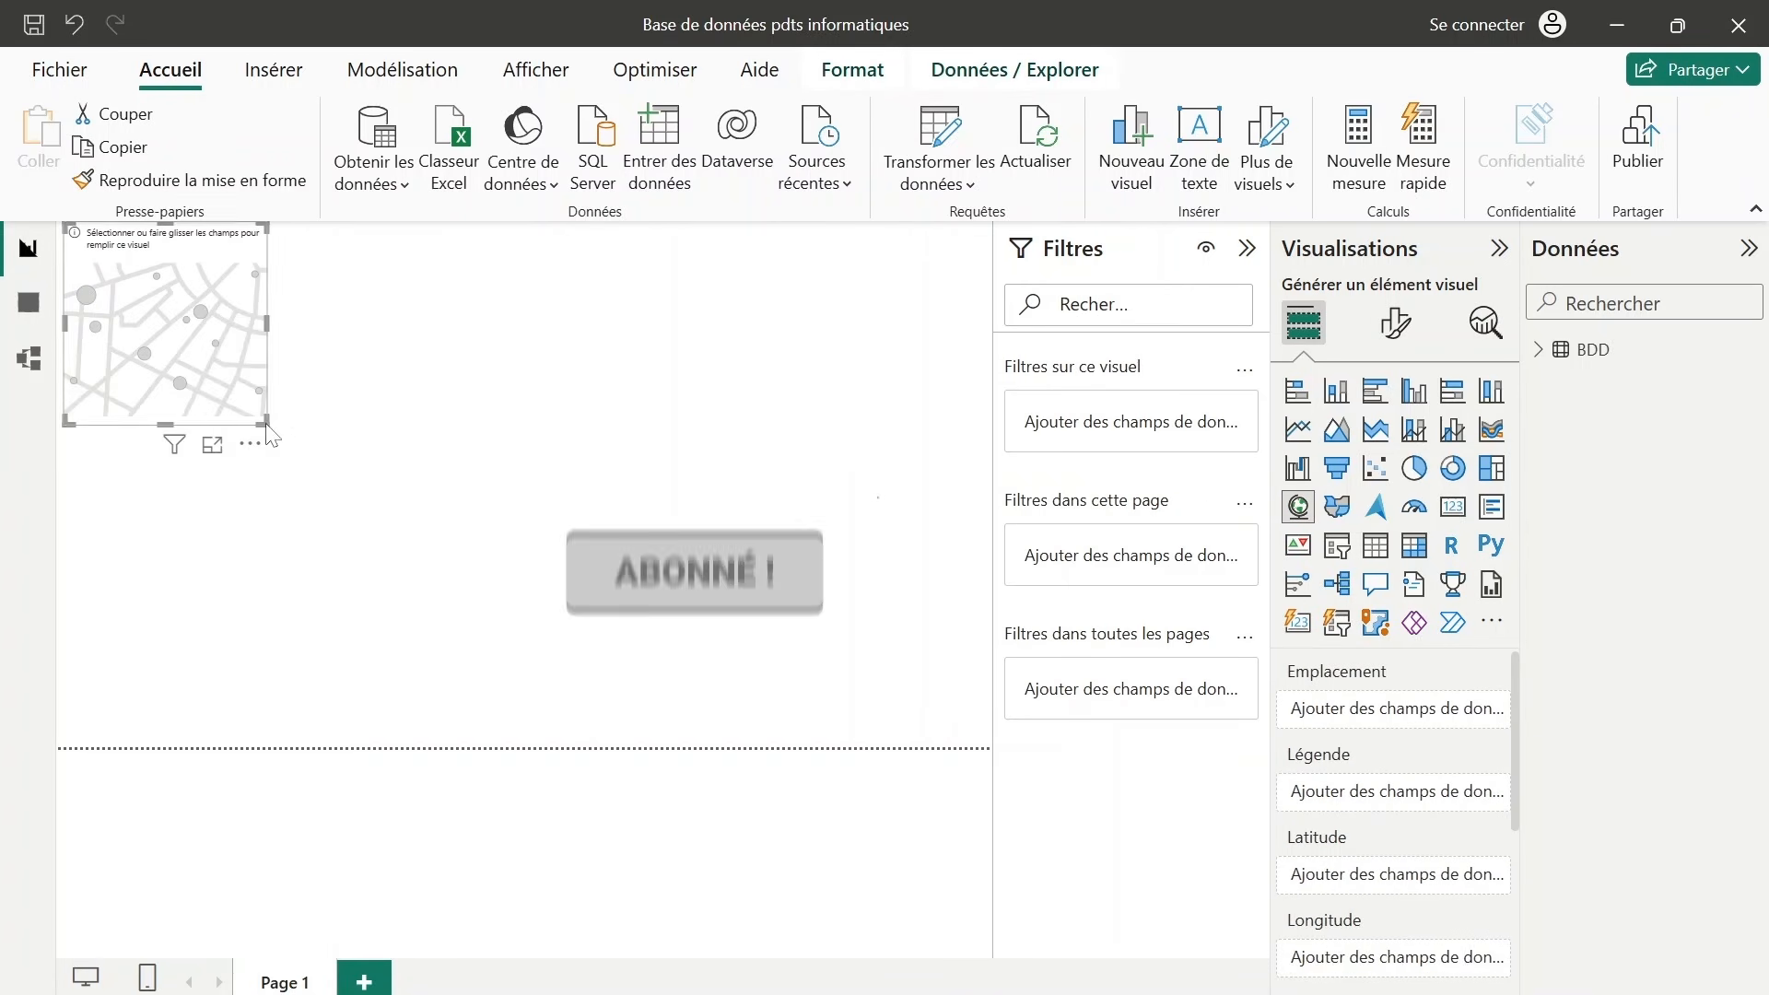
drag(261, 423, 557, 594)
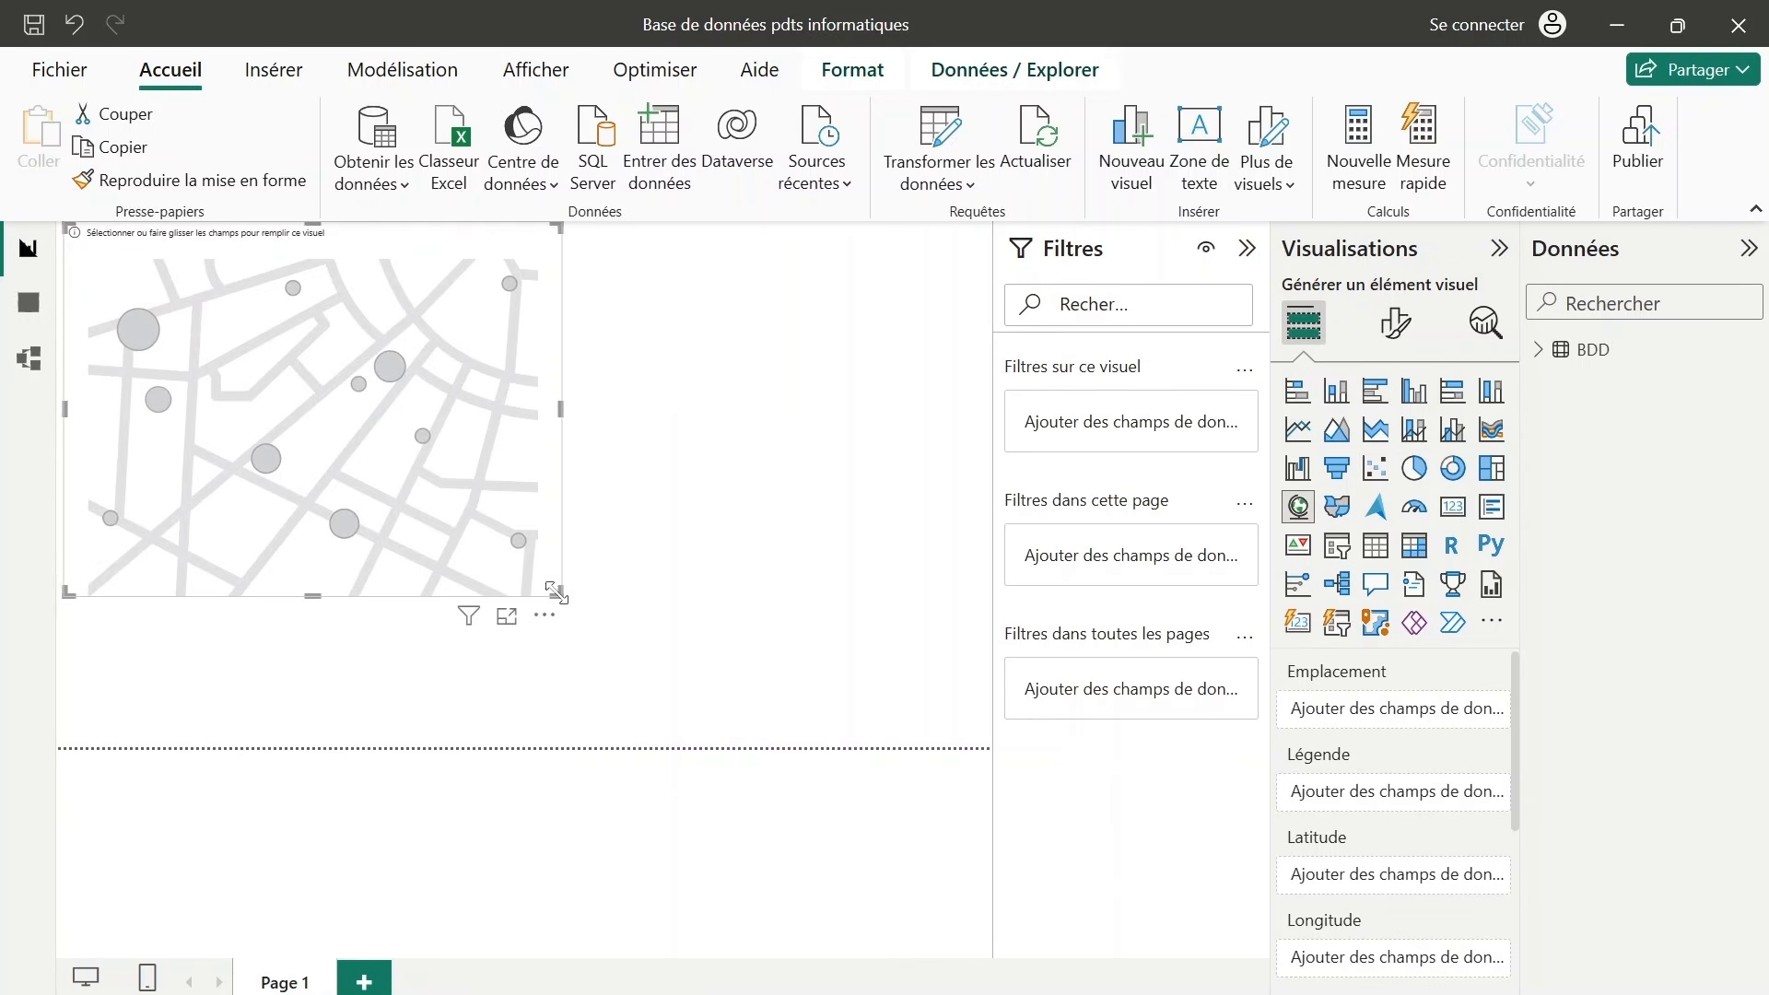
click(1538, 351)
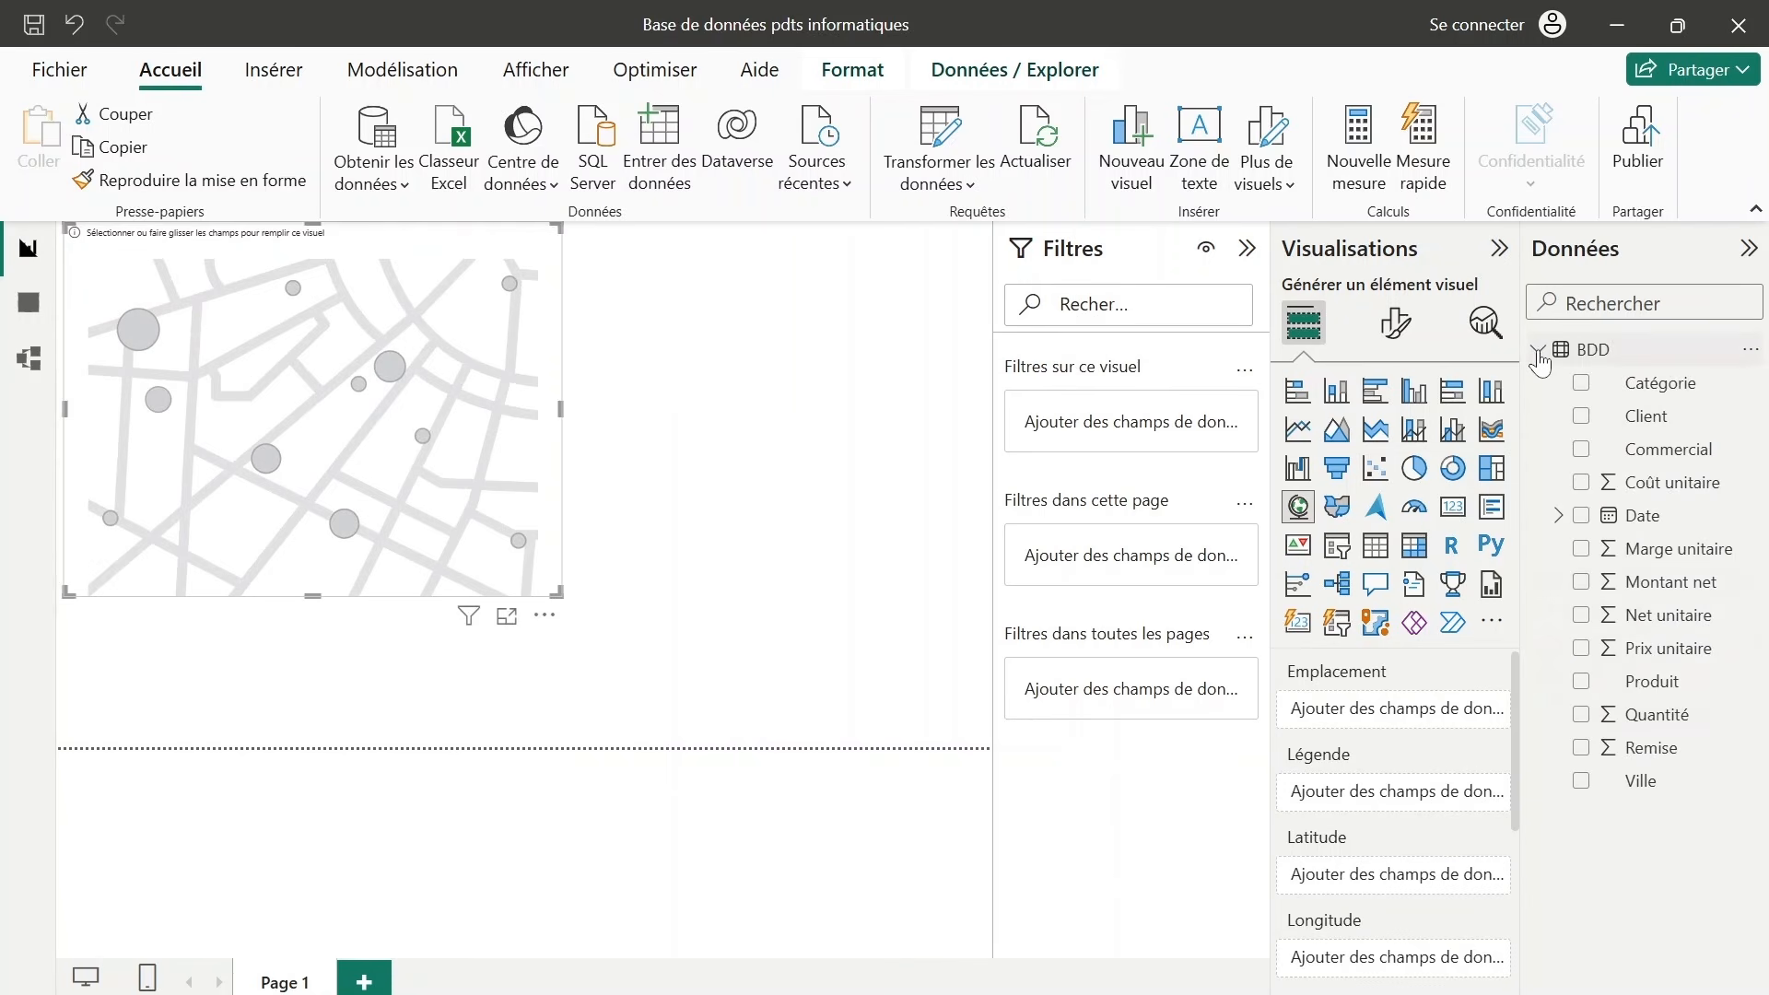
click(1583, 784)
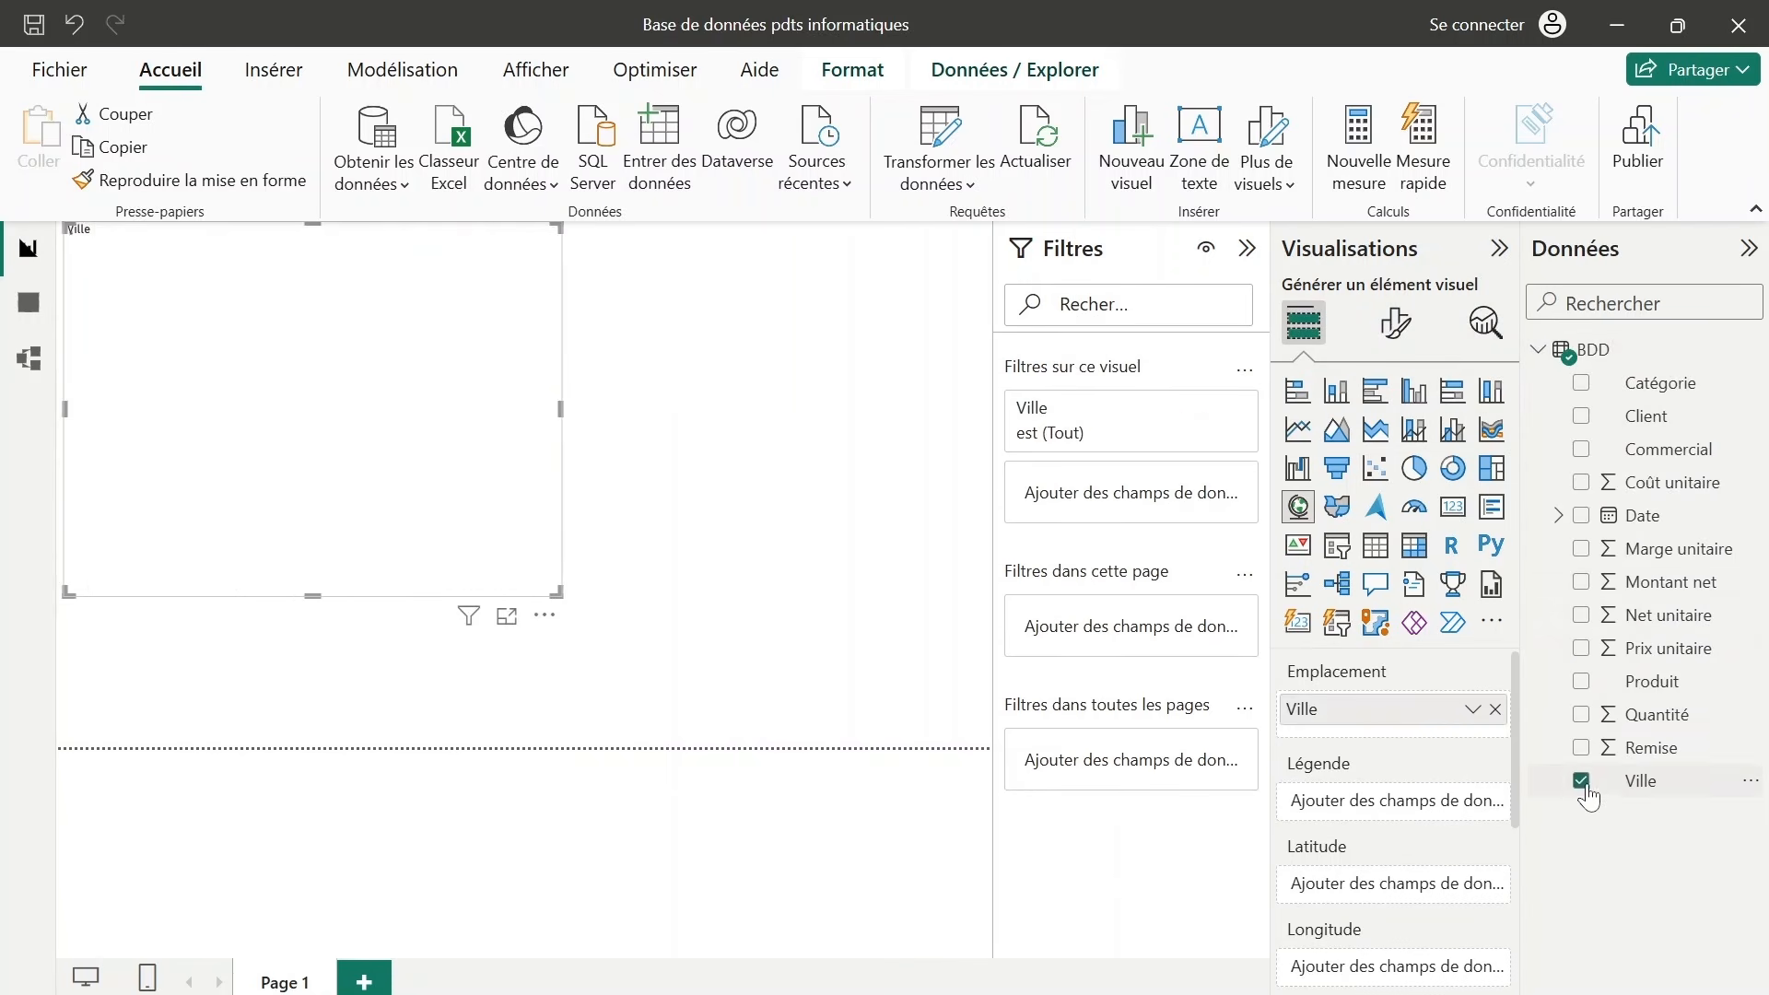
Add the Montant net field to the city map and examine the map in focus mode.
click(1578, 584)
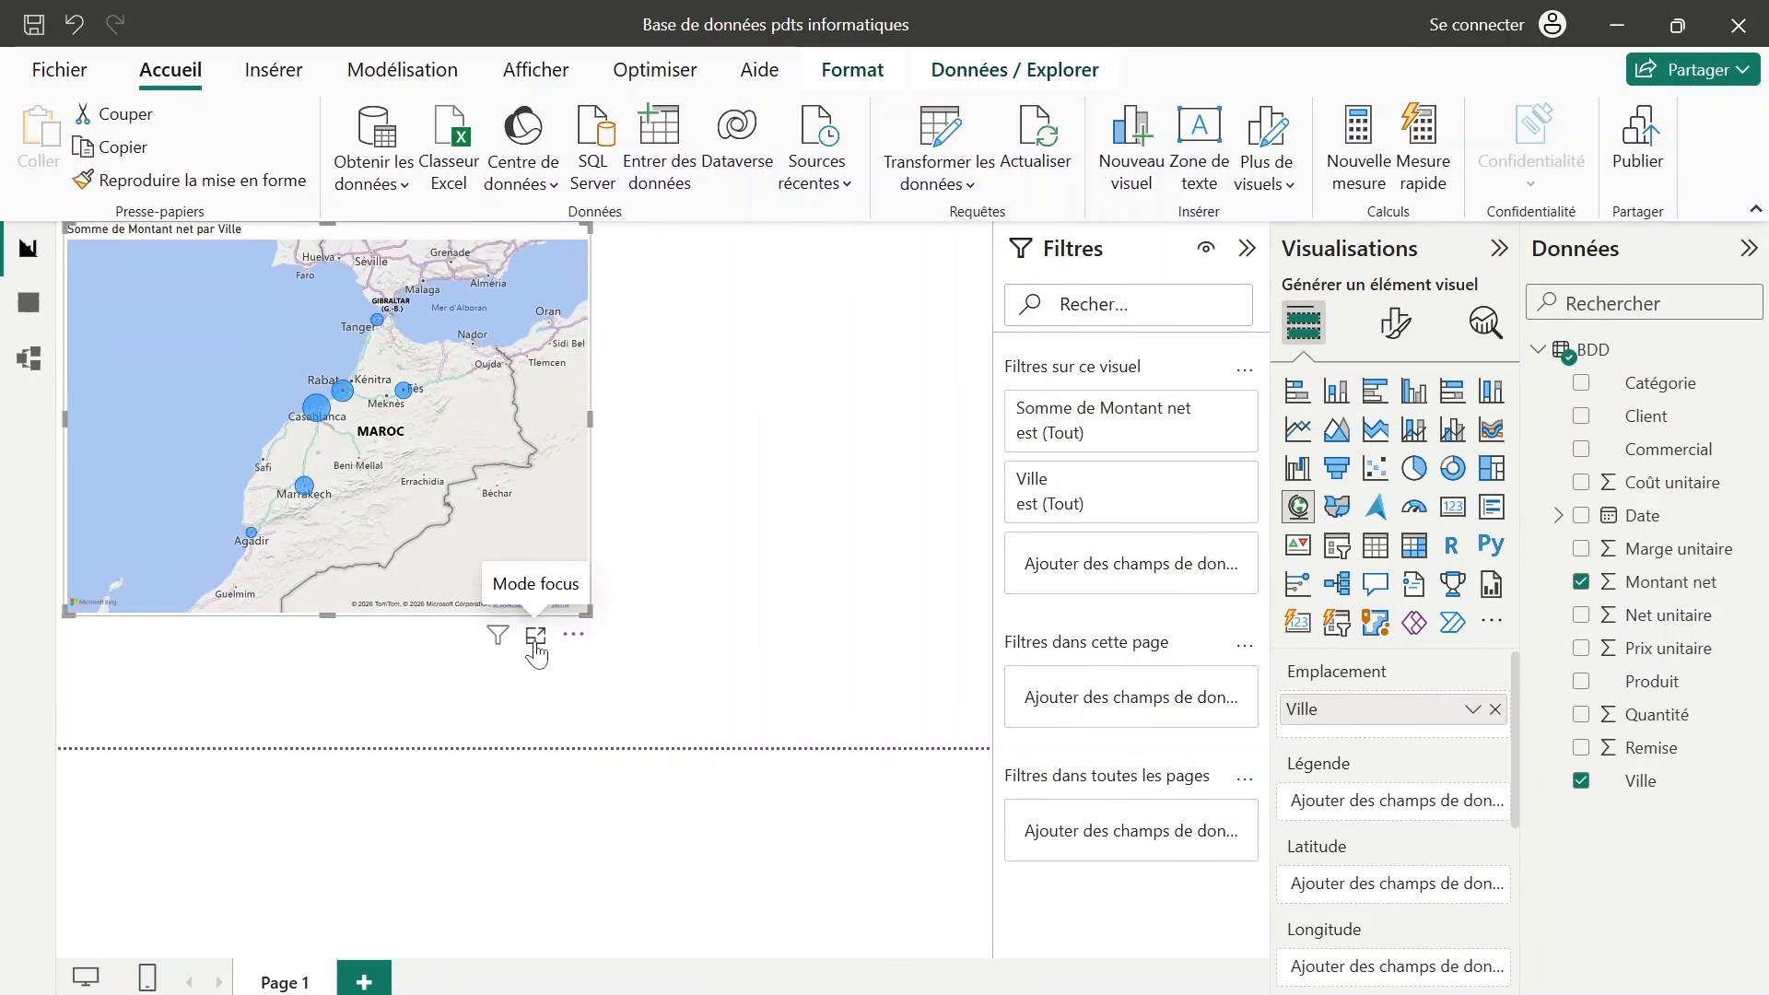
click(535, 638)
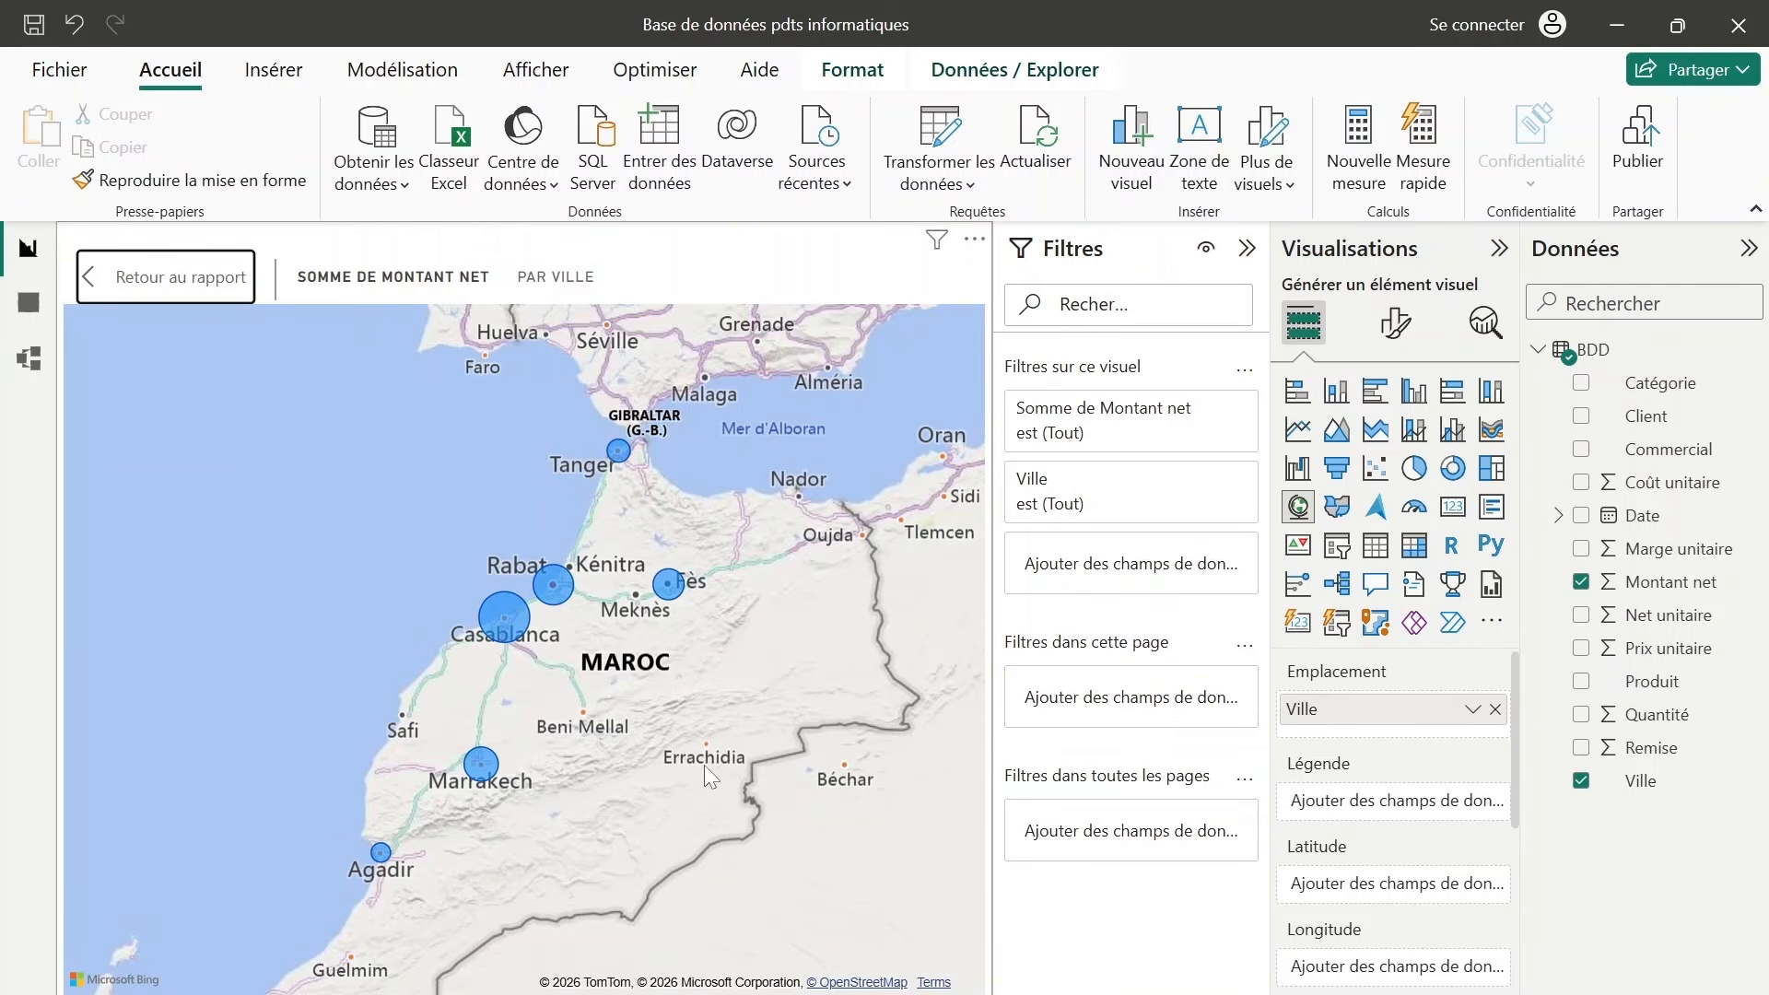
drag(704, 764, 742, 715)
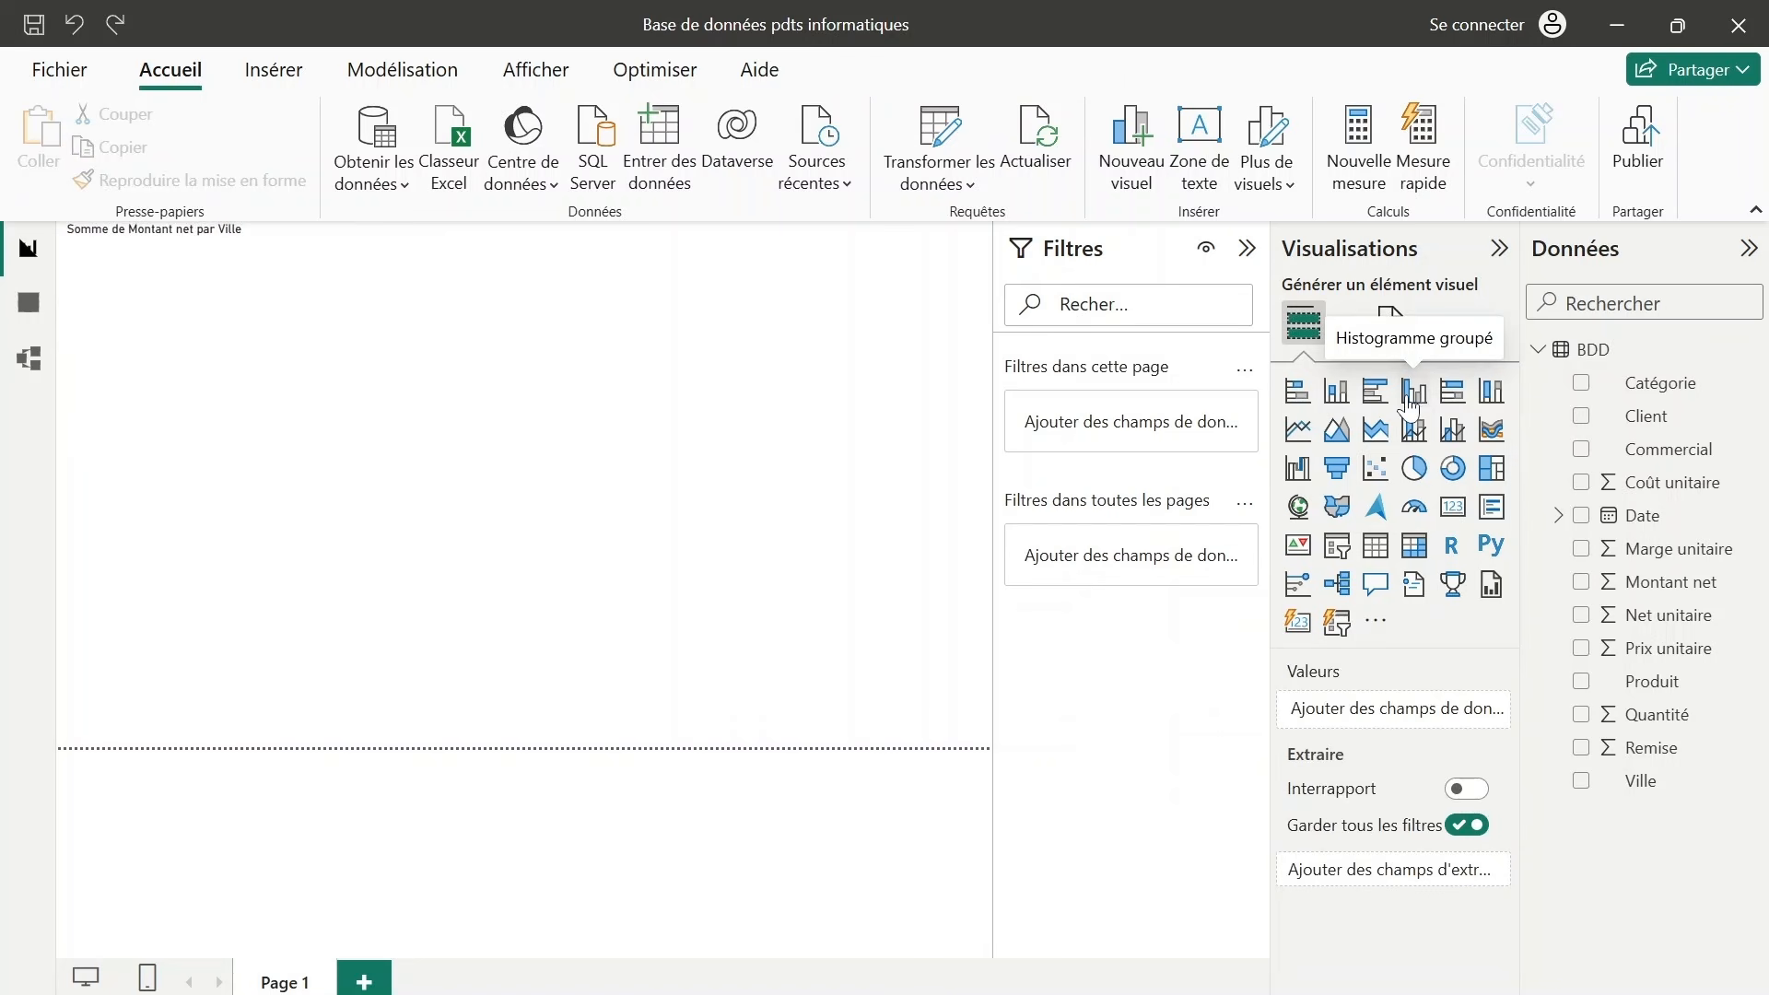
Add a clustered column chart (Histogramme groupé) with Date on the X axis and Montant net on the Y axis.
click(1412, 394)
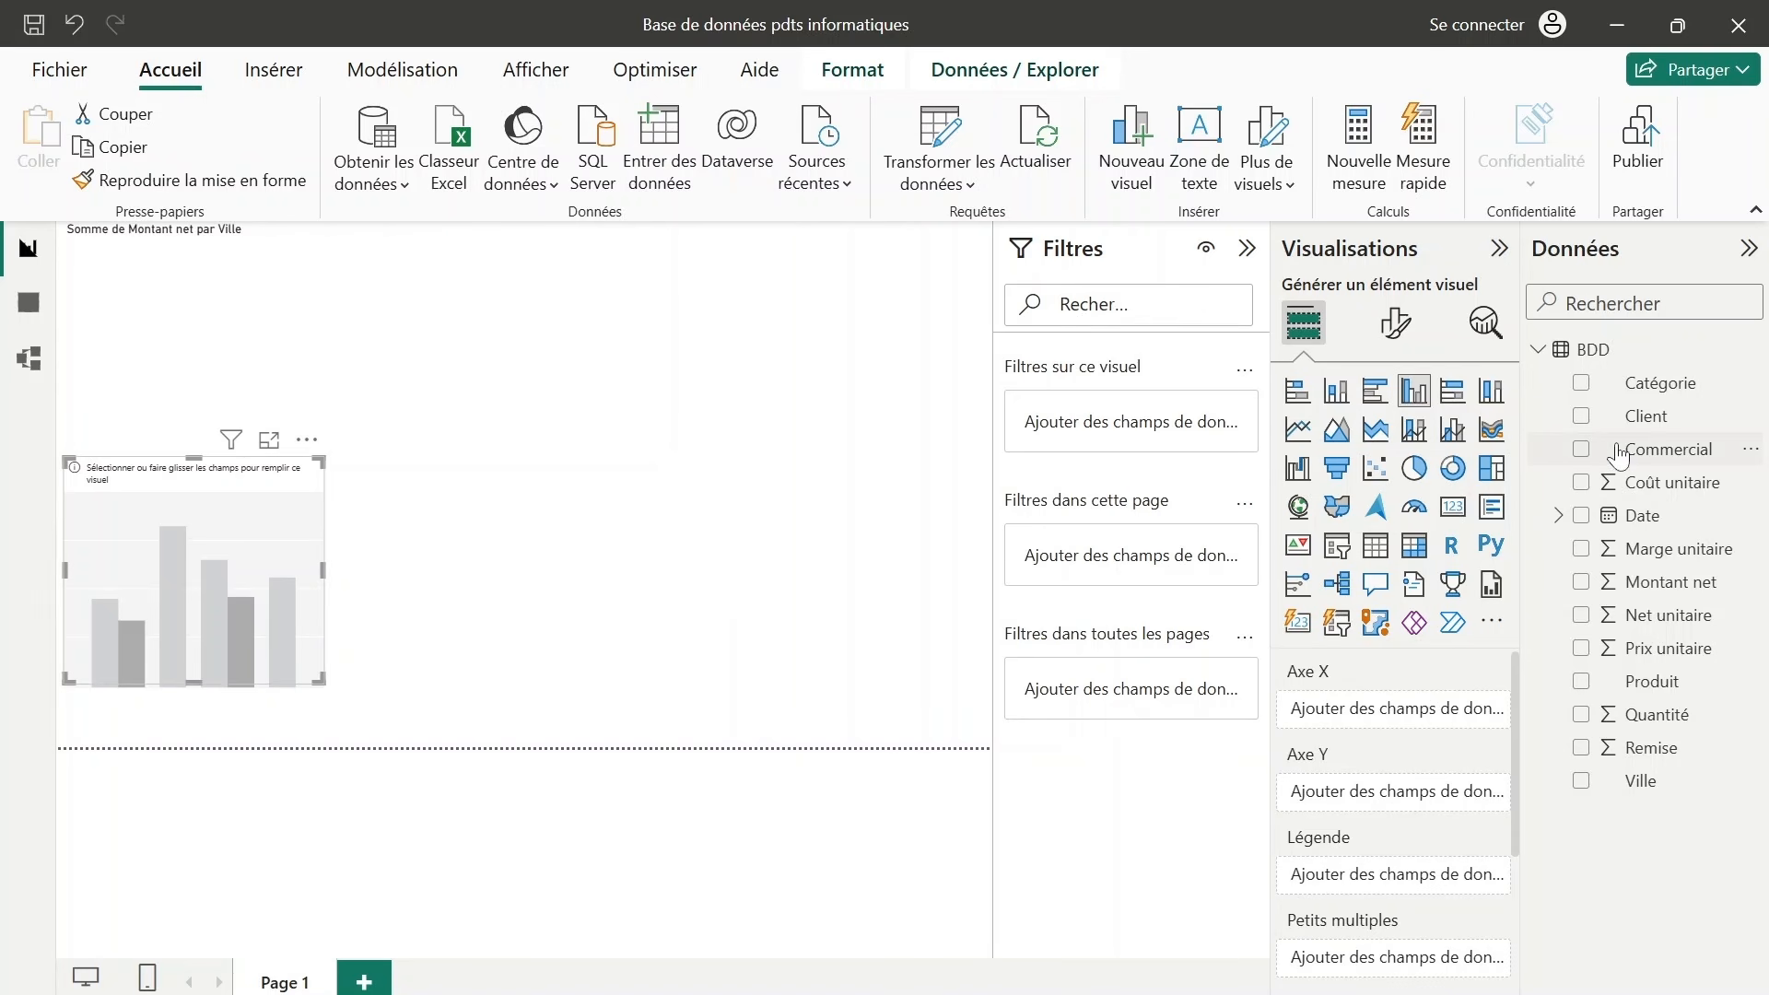
click(1581, 516)
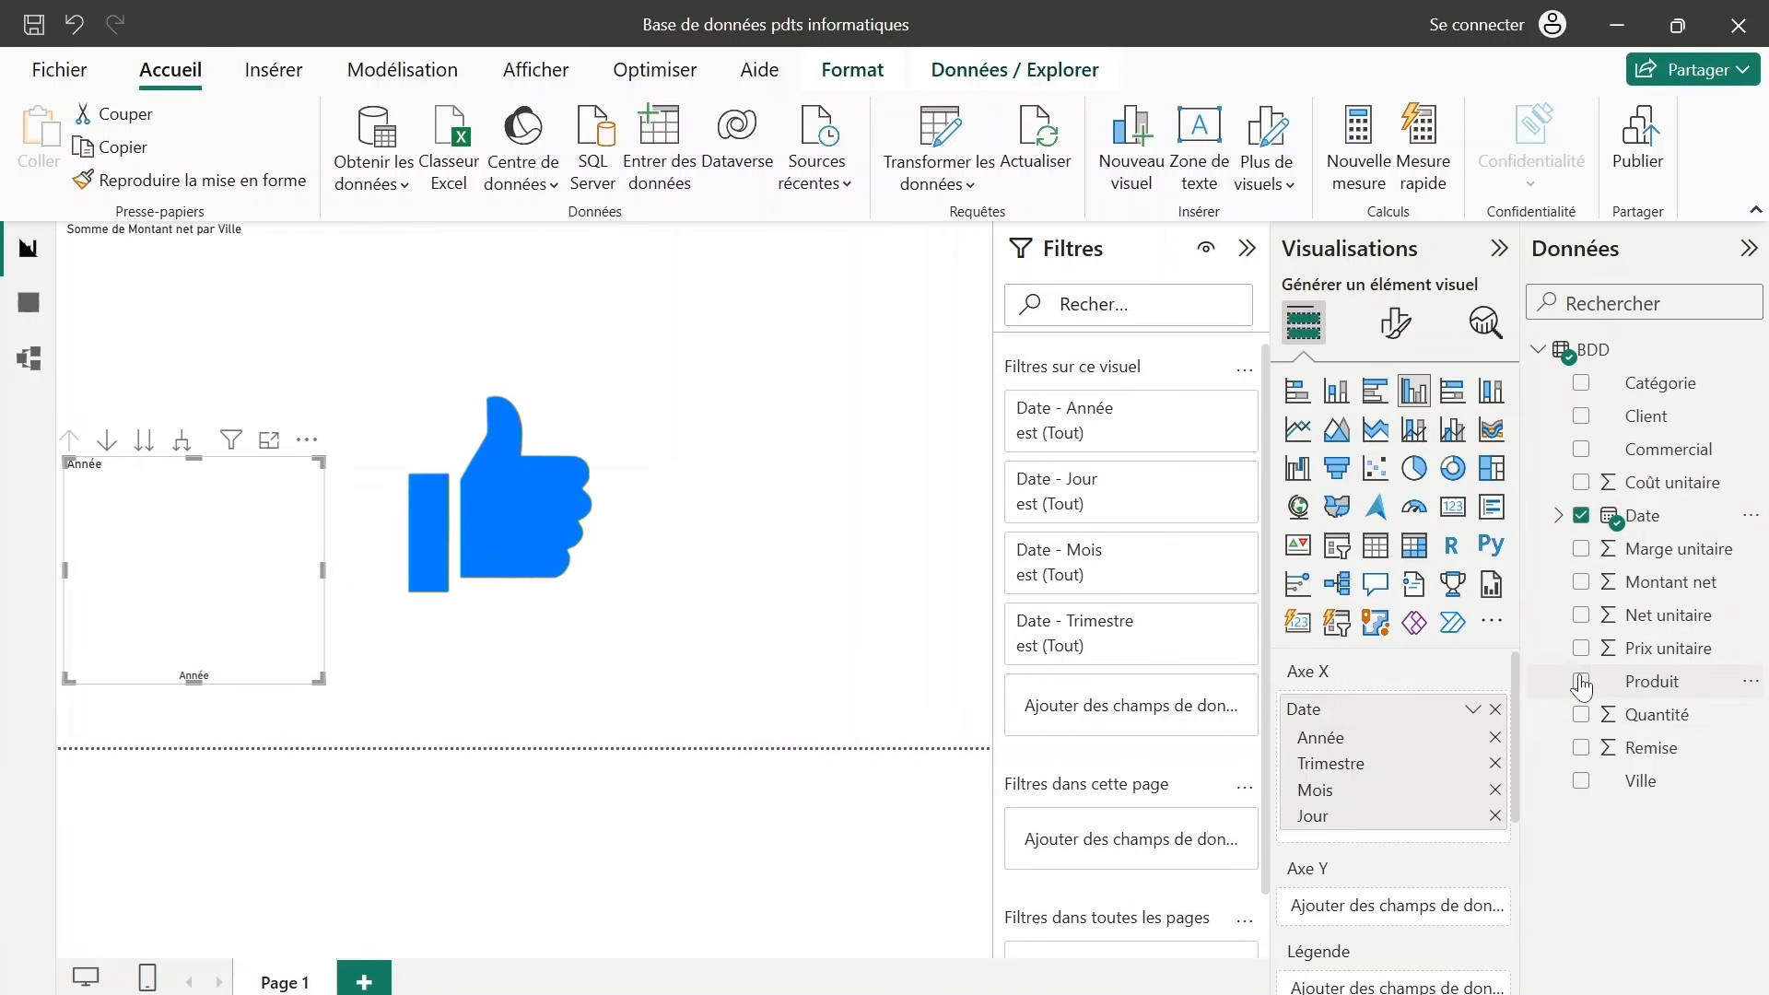
click(1582, 581)
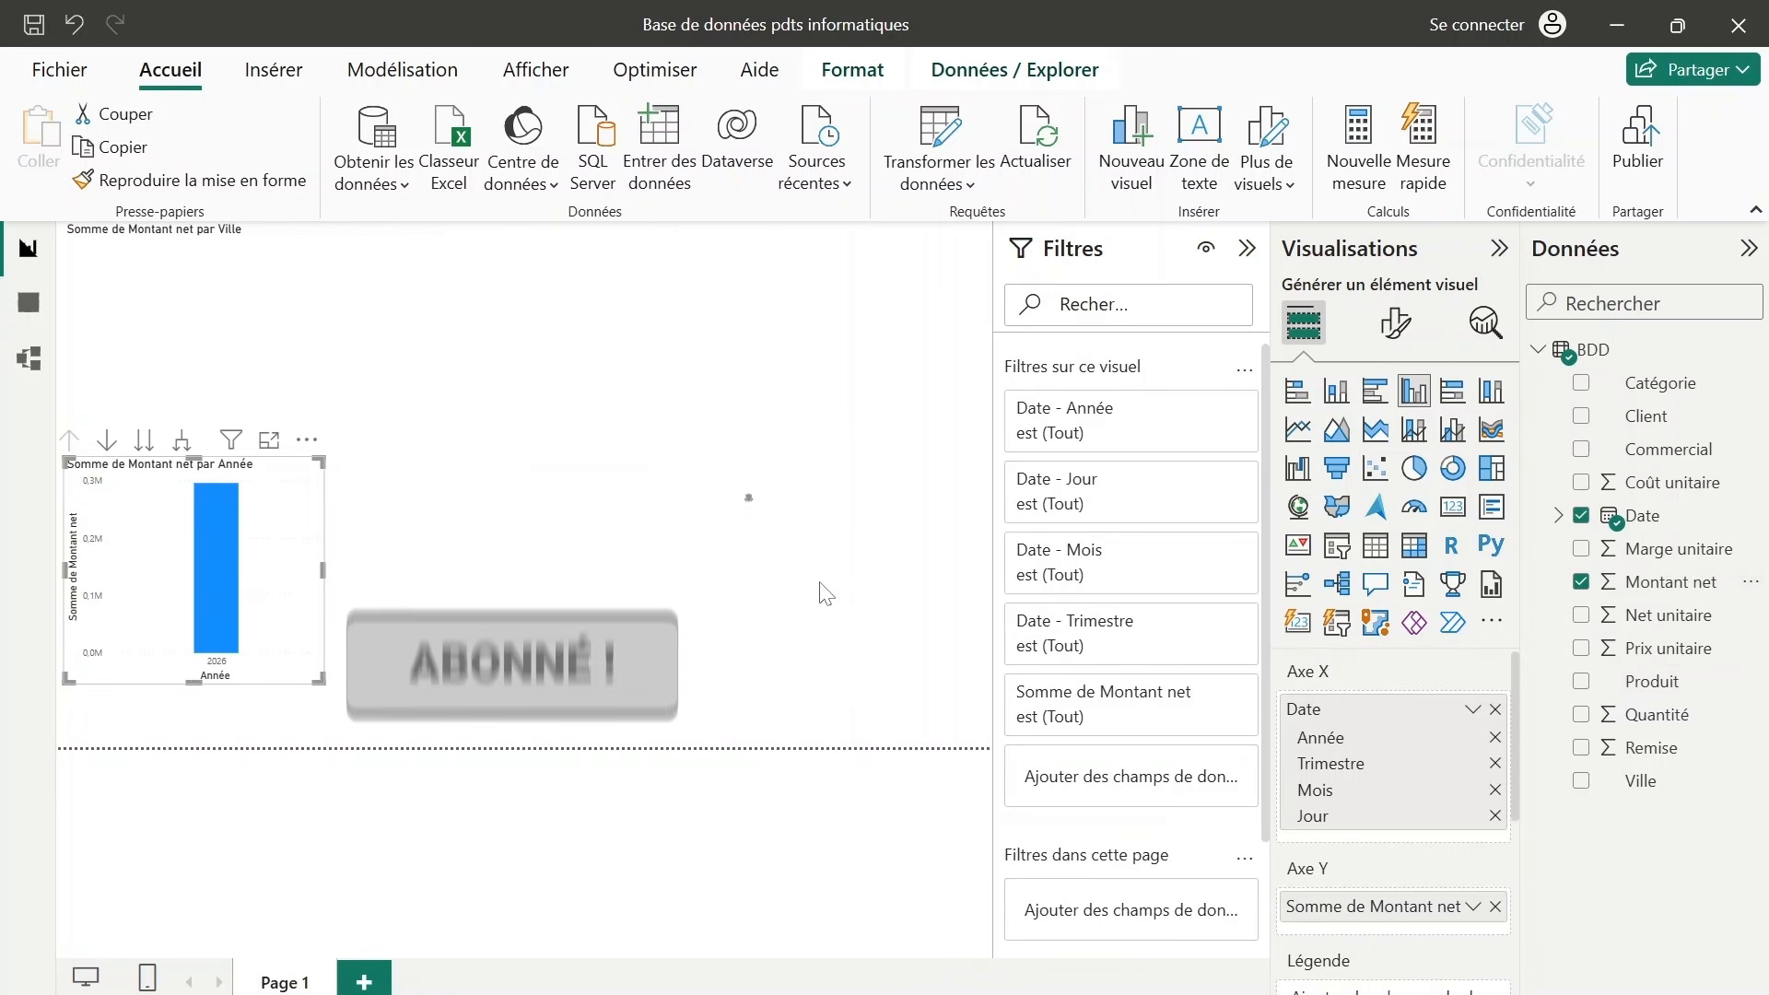
View the Montant net by date chart in focus mode, drilling its hierarchy down from year to day and back up.
click(269, 441)
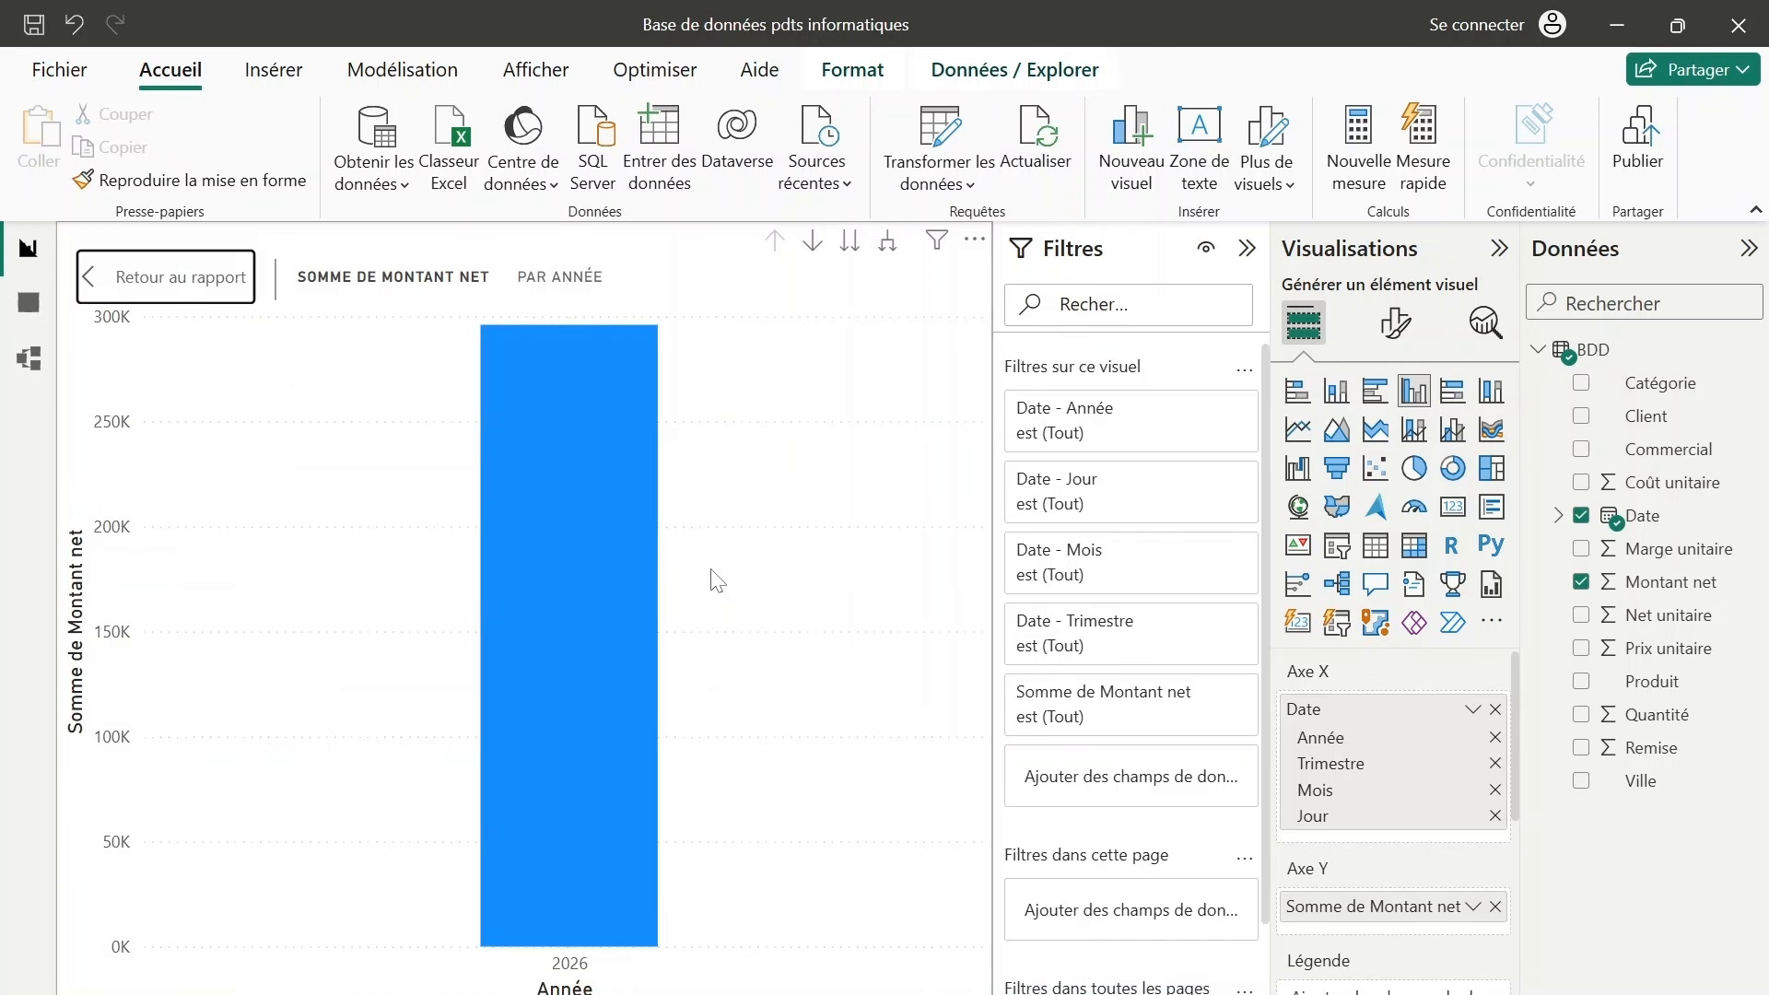
click(850, 242)
click(849, 242)
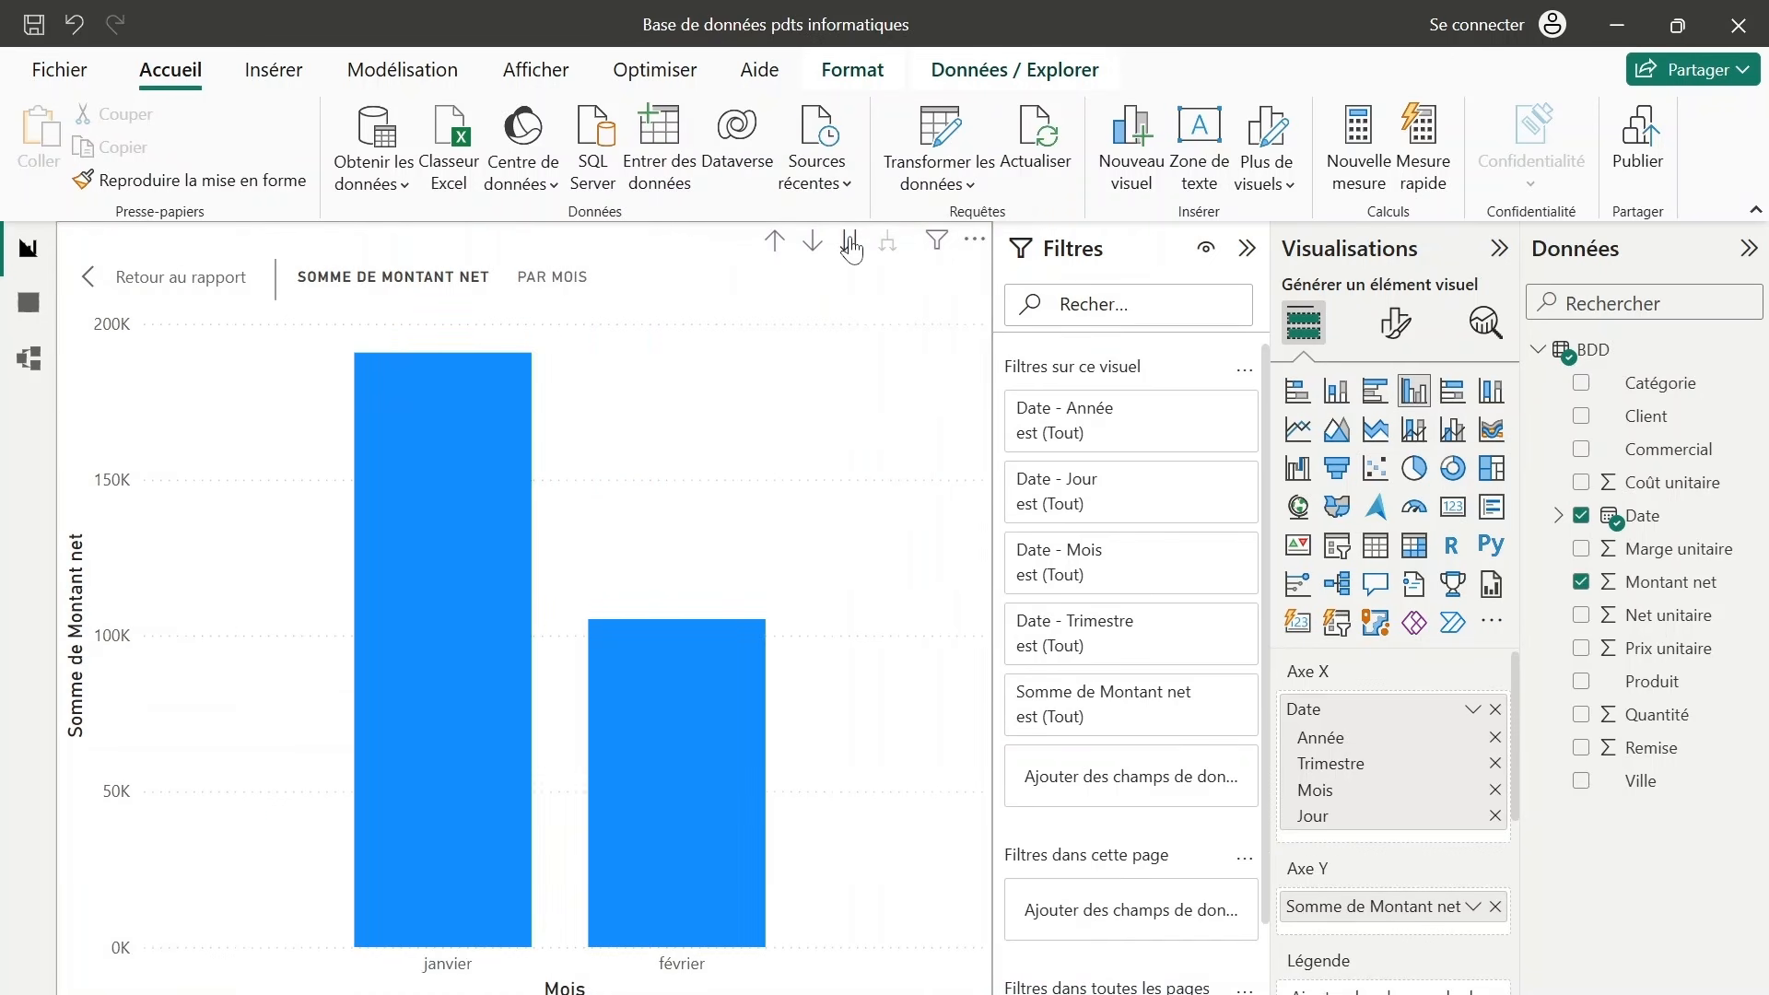
click(850, 243)
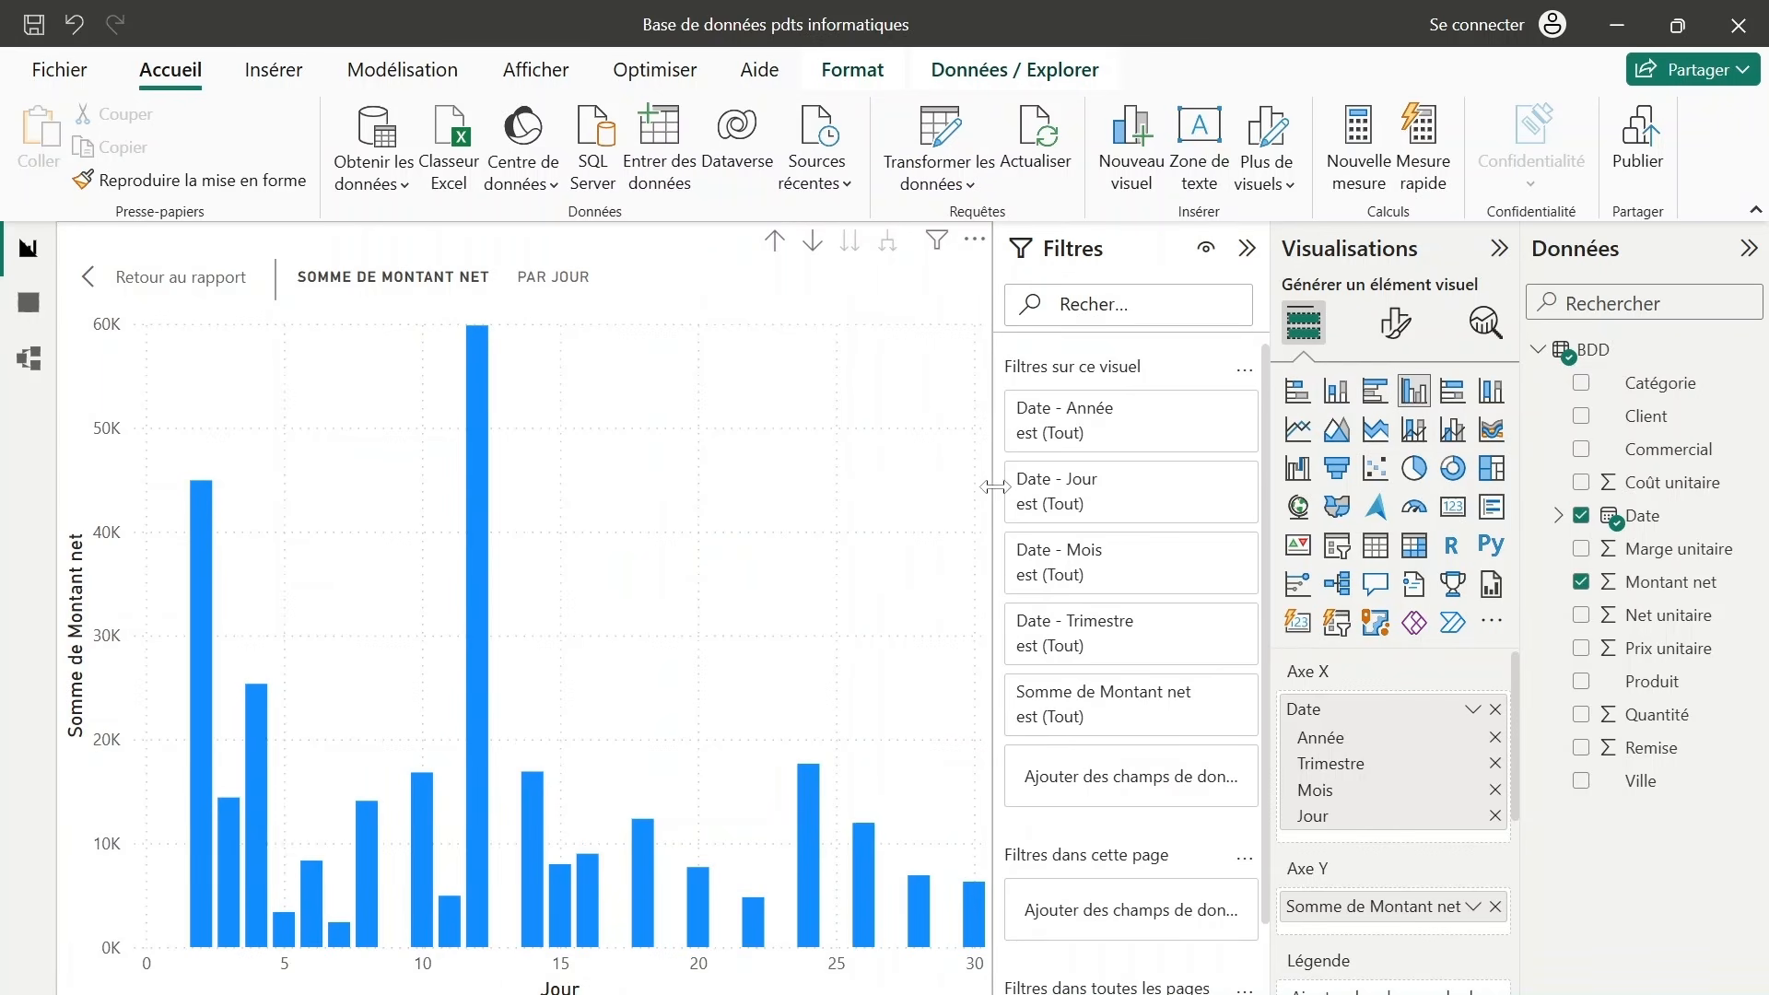
drag(993, 521, 948, 525)
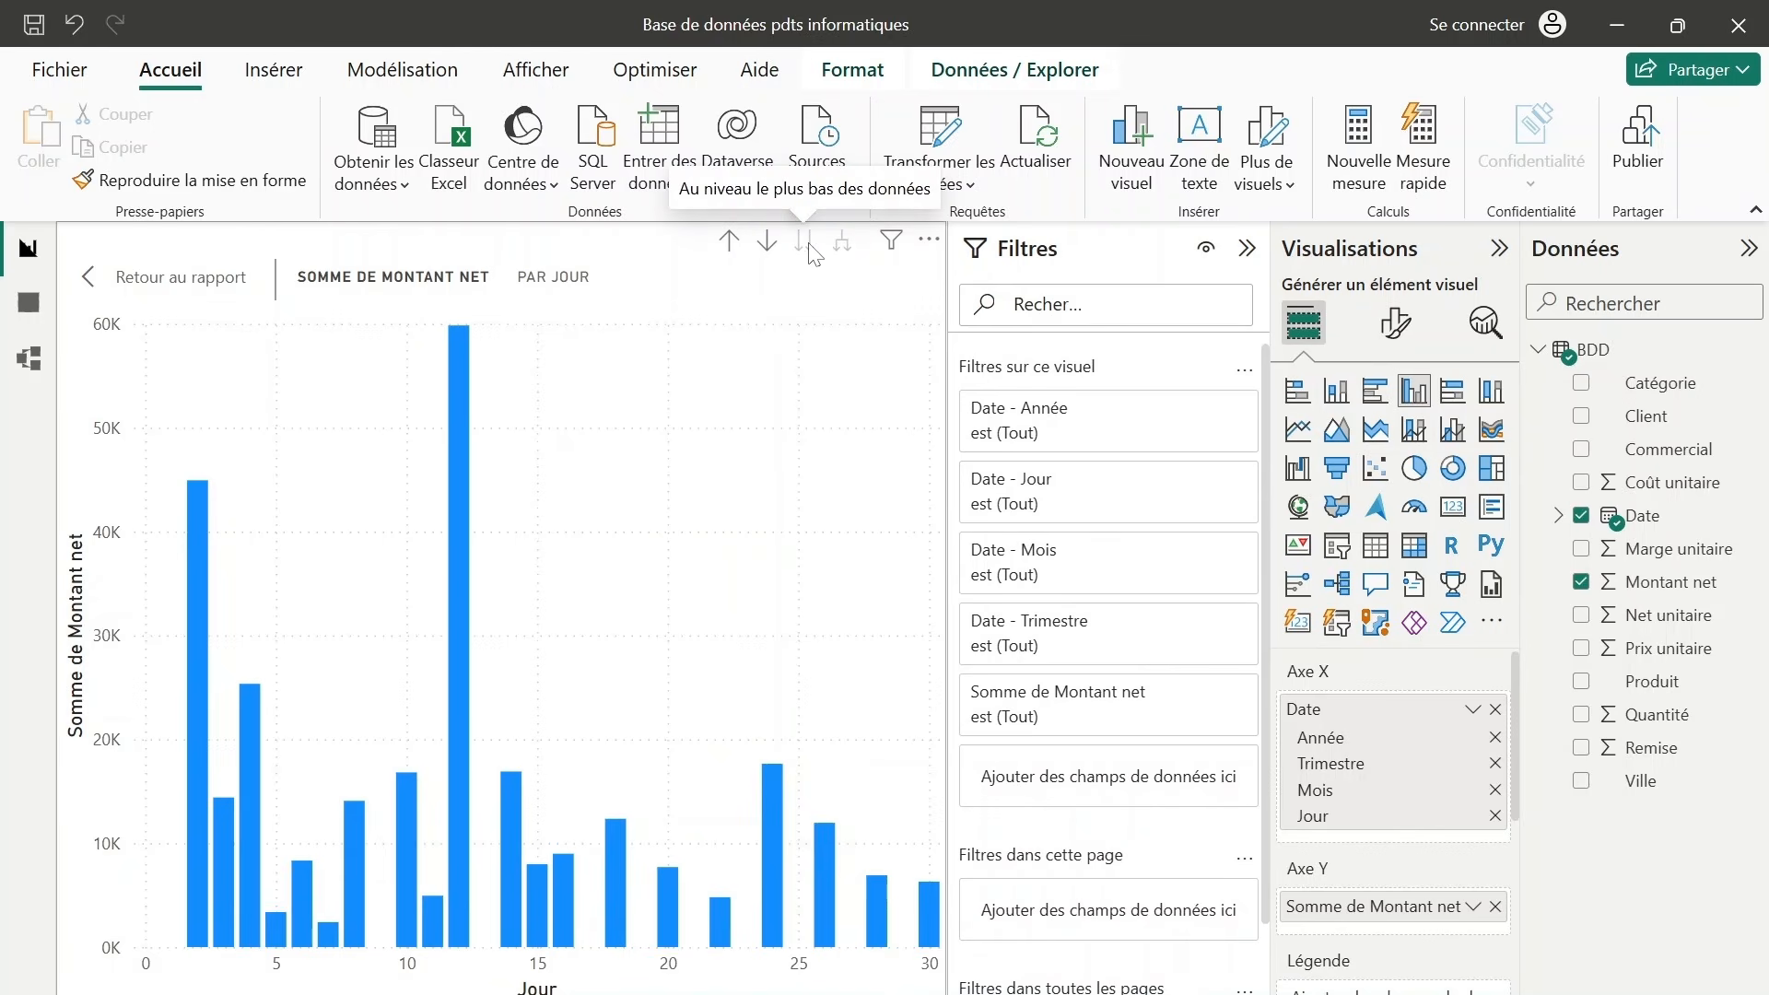
click(731, 243)
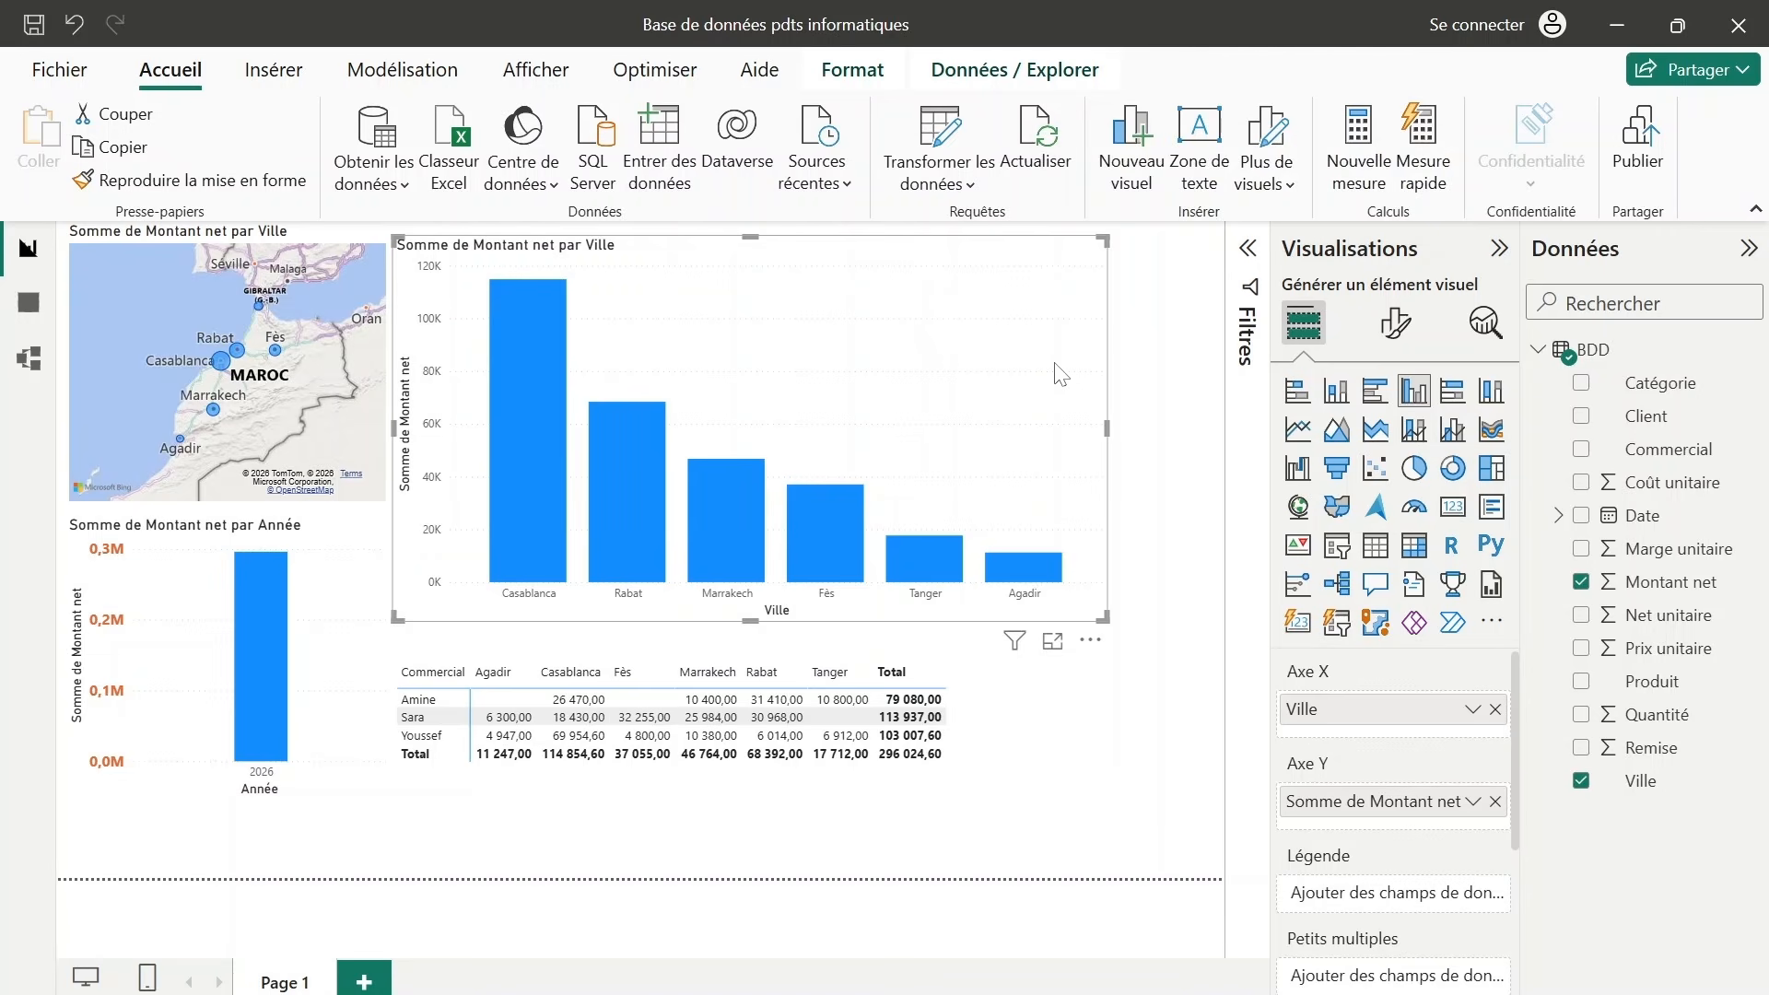
In focus mode on the Montant net by Ville column chart, format the X-axis values as size 12, bold, orange #E66C37.
click(1053, 641)
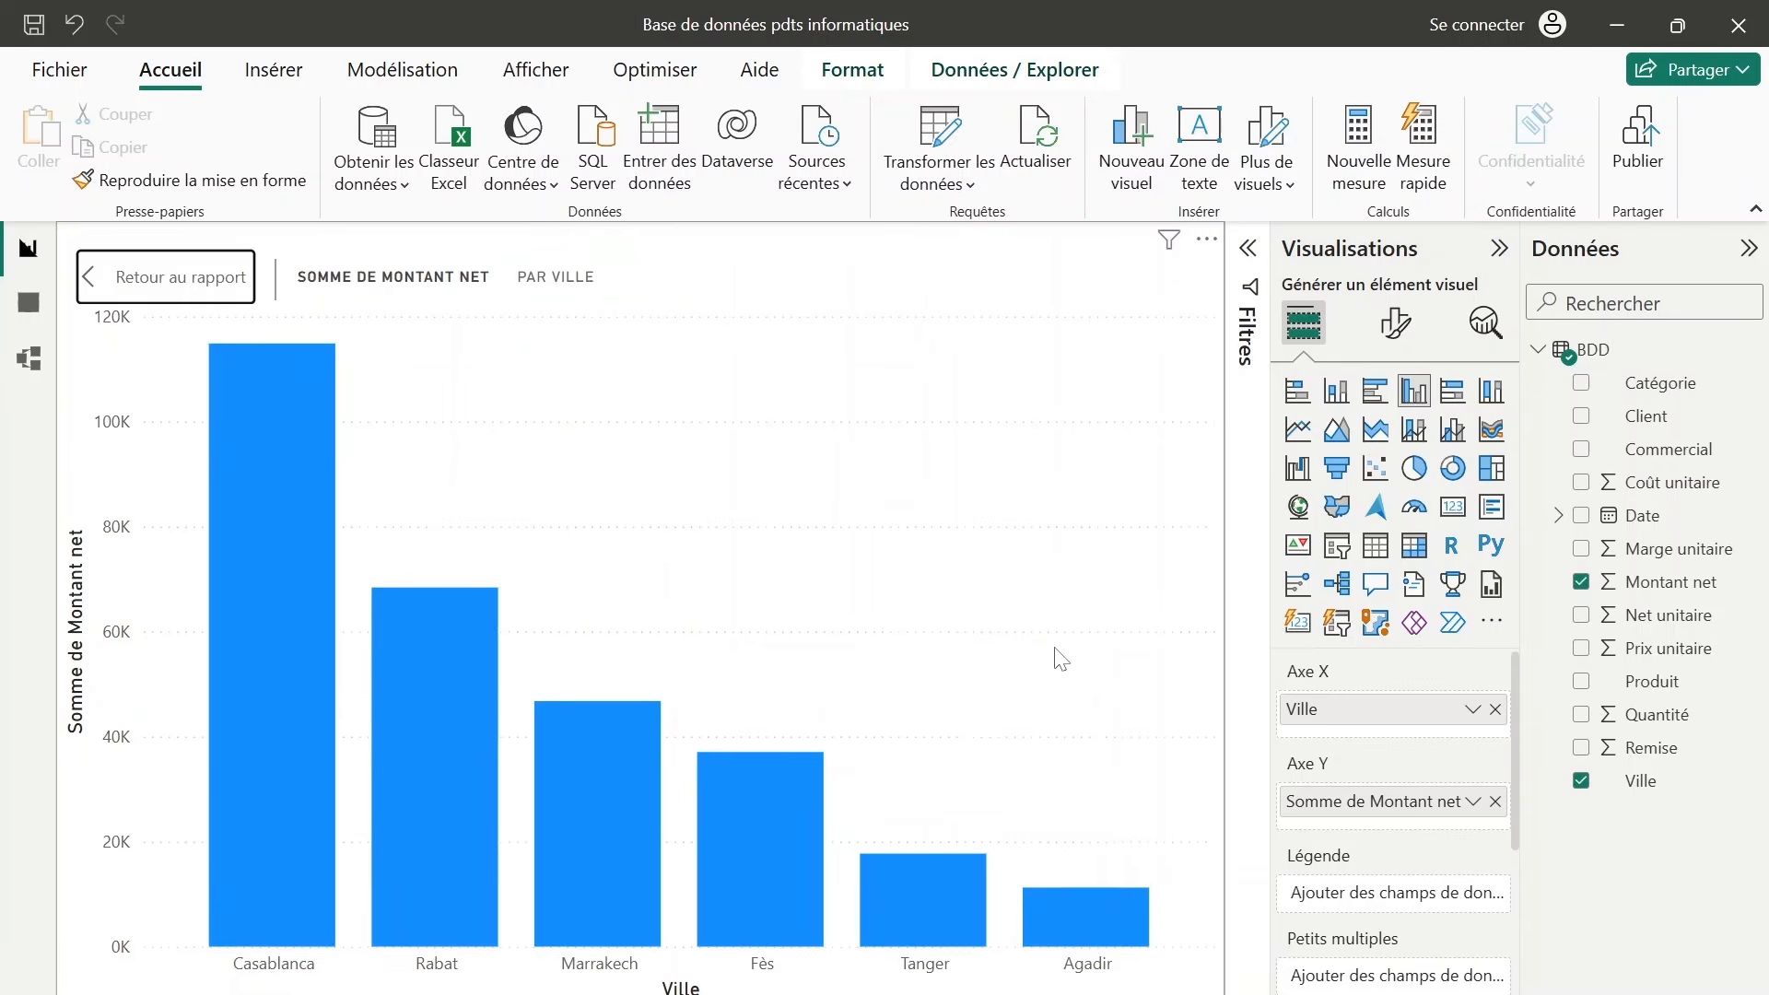
click(1392, 332)
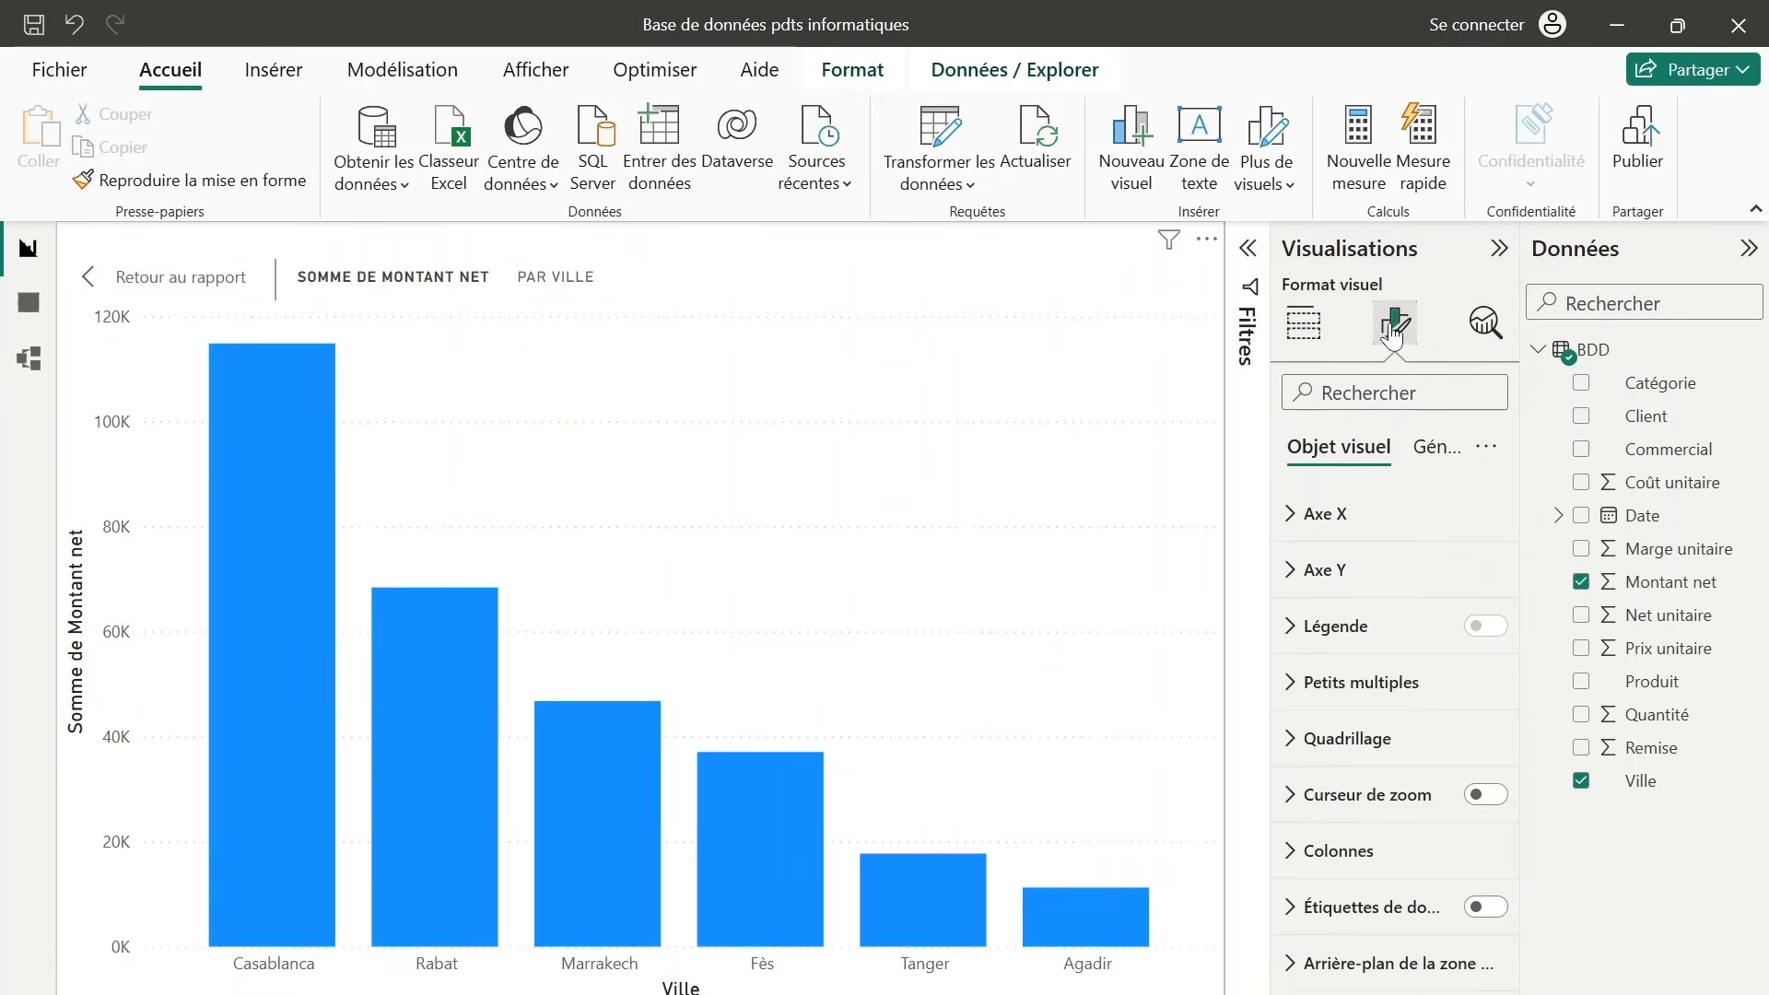
click(1343, 531)
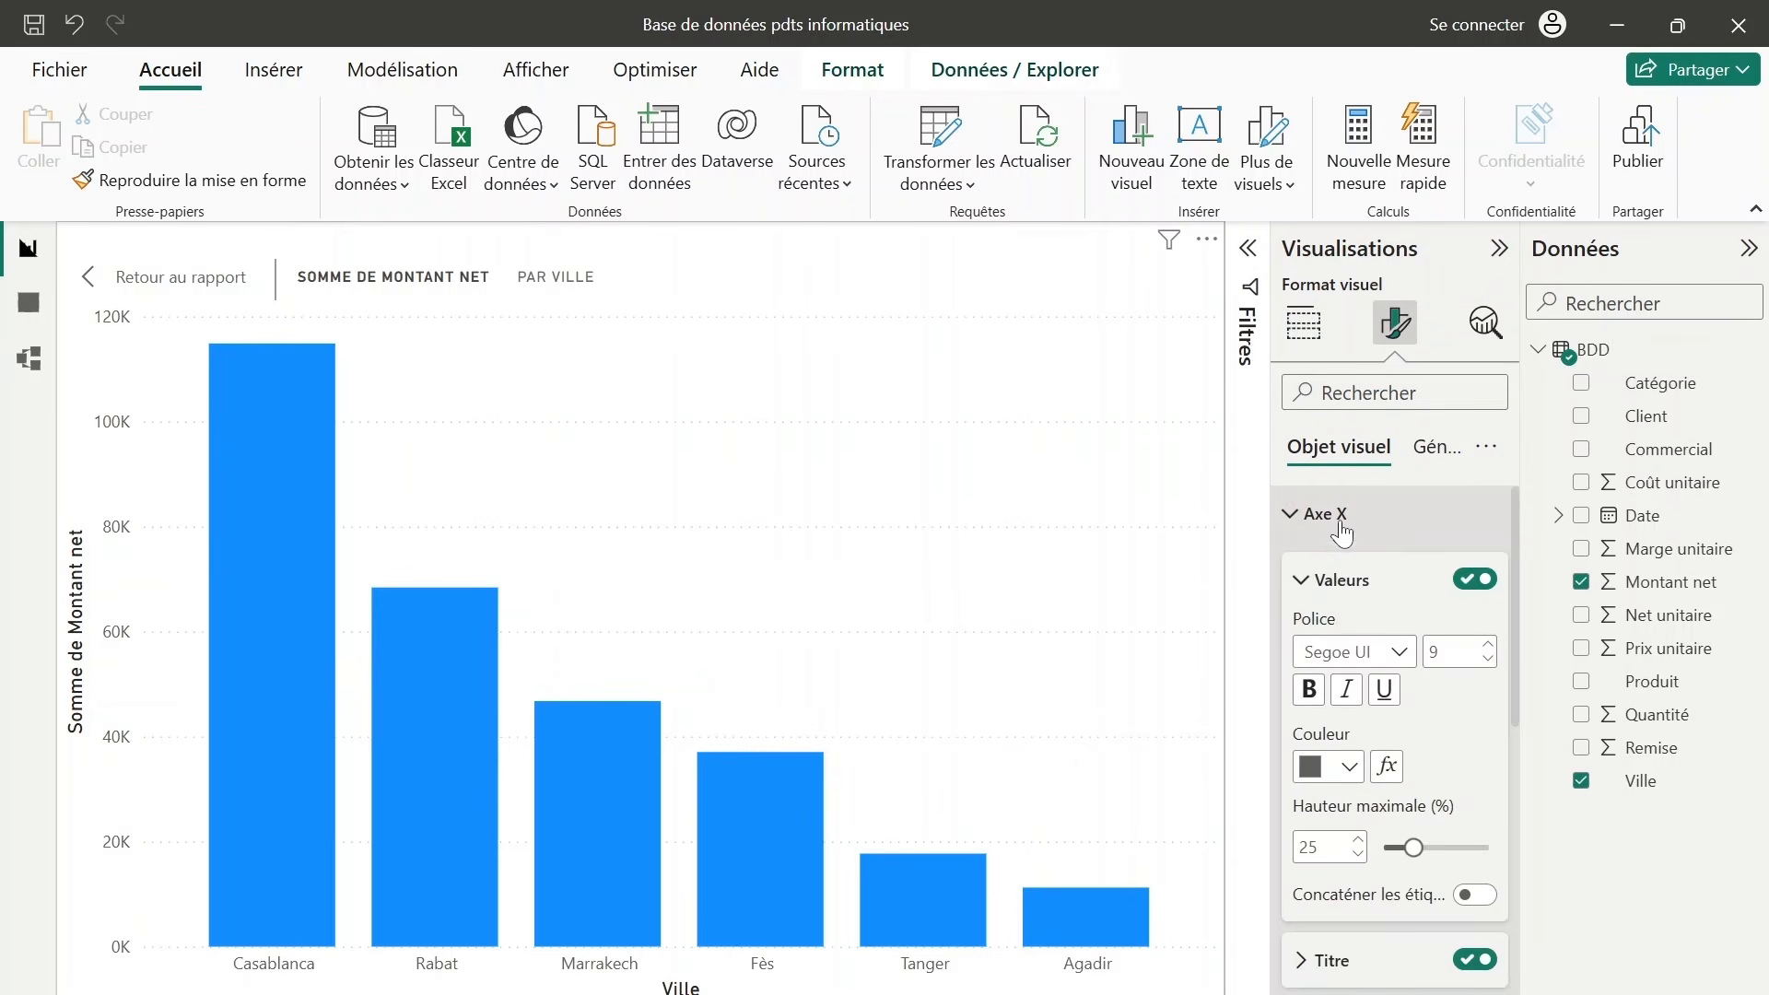
click(1488, 644)
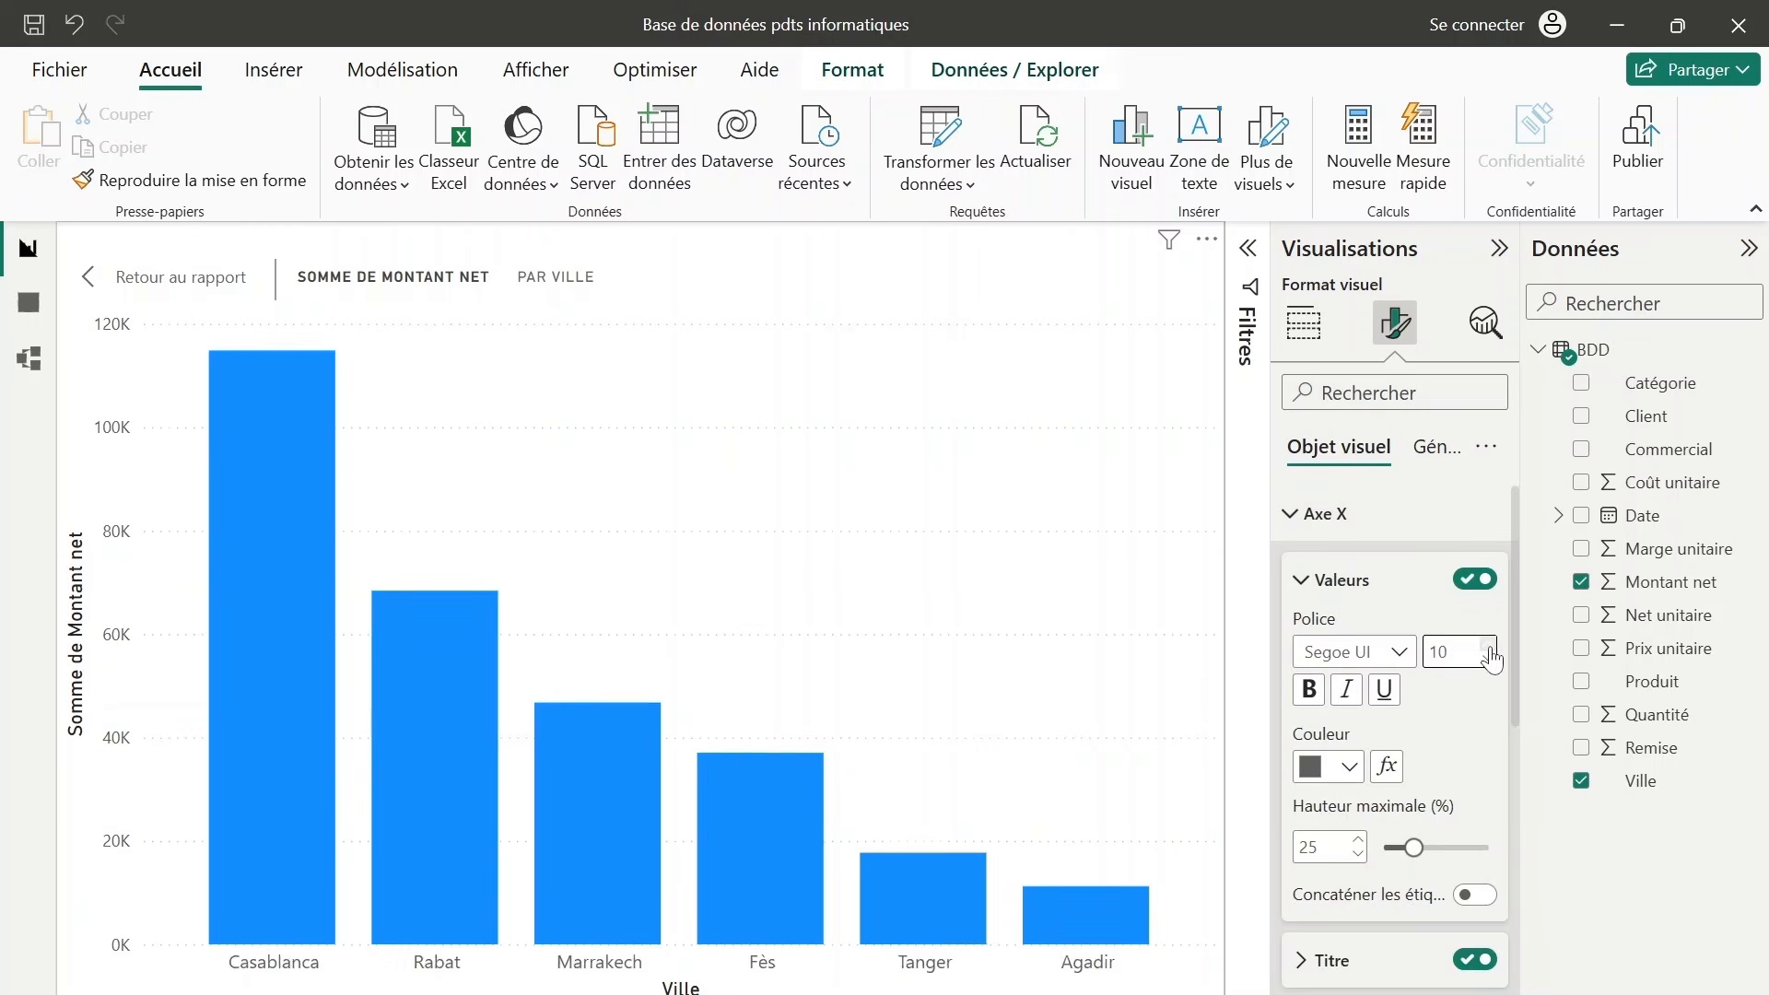
click(1488, 644)
click(1488, 644)
click(1306, 690)
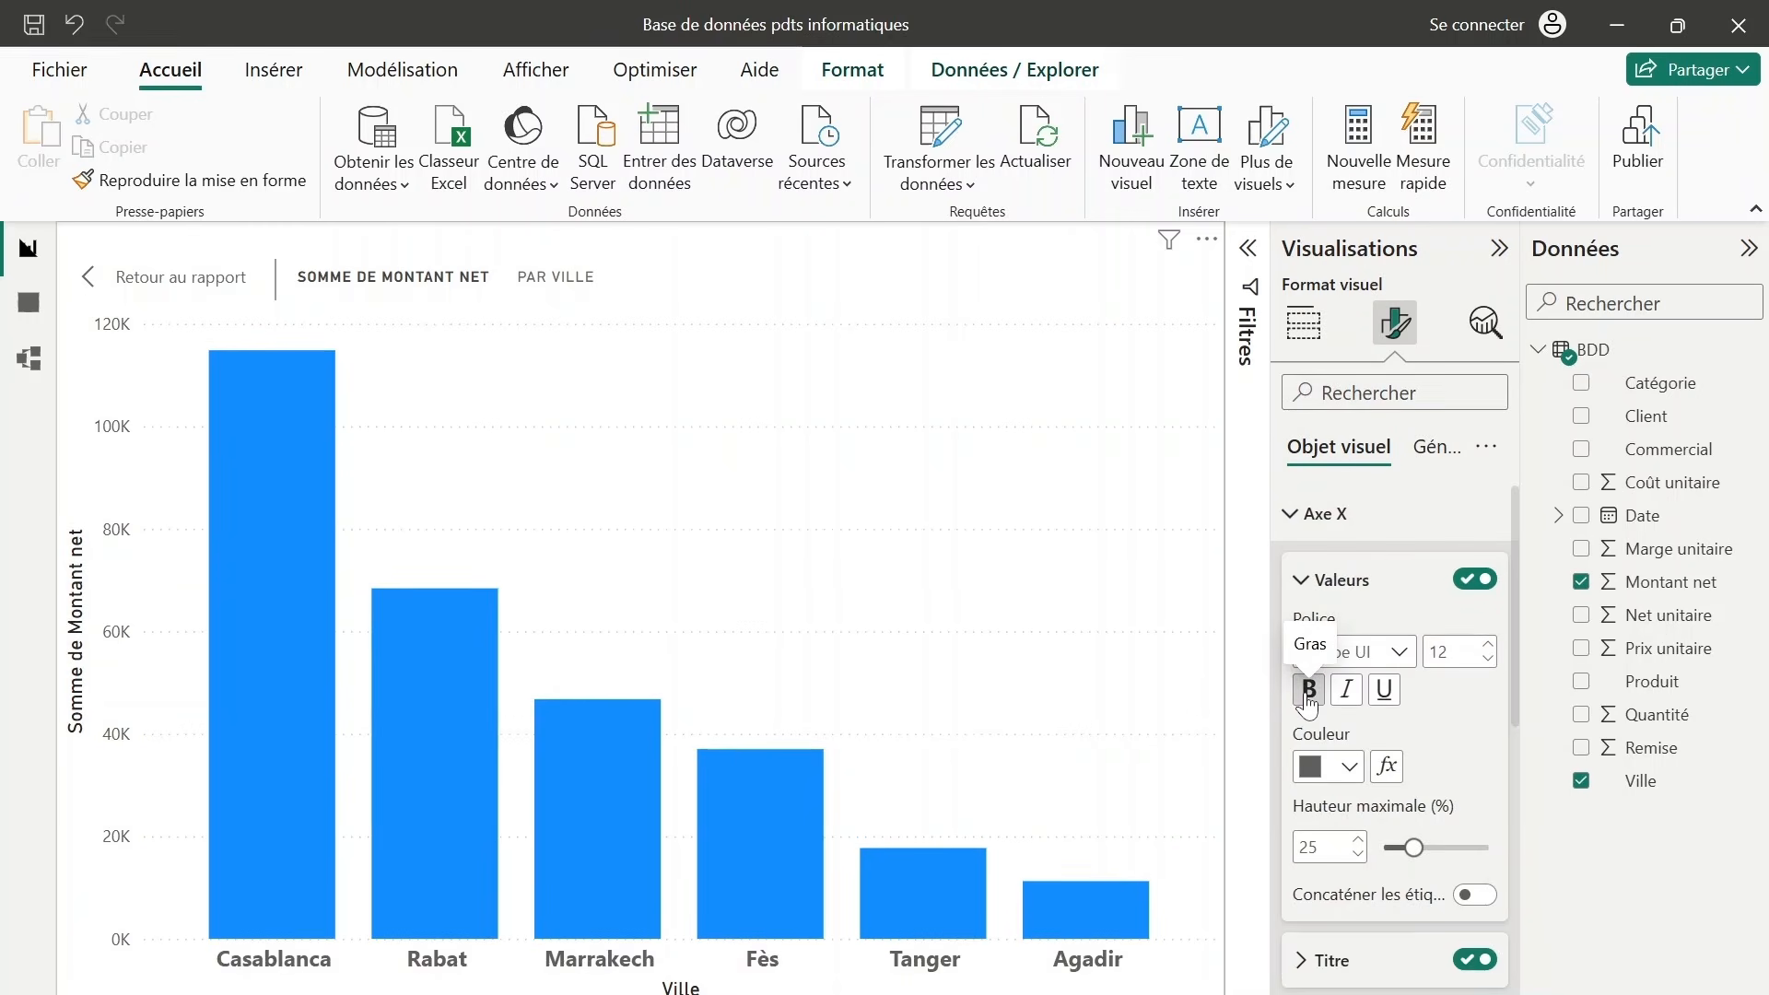
click(1351, 772)
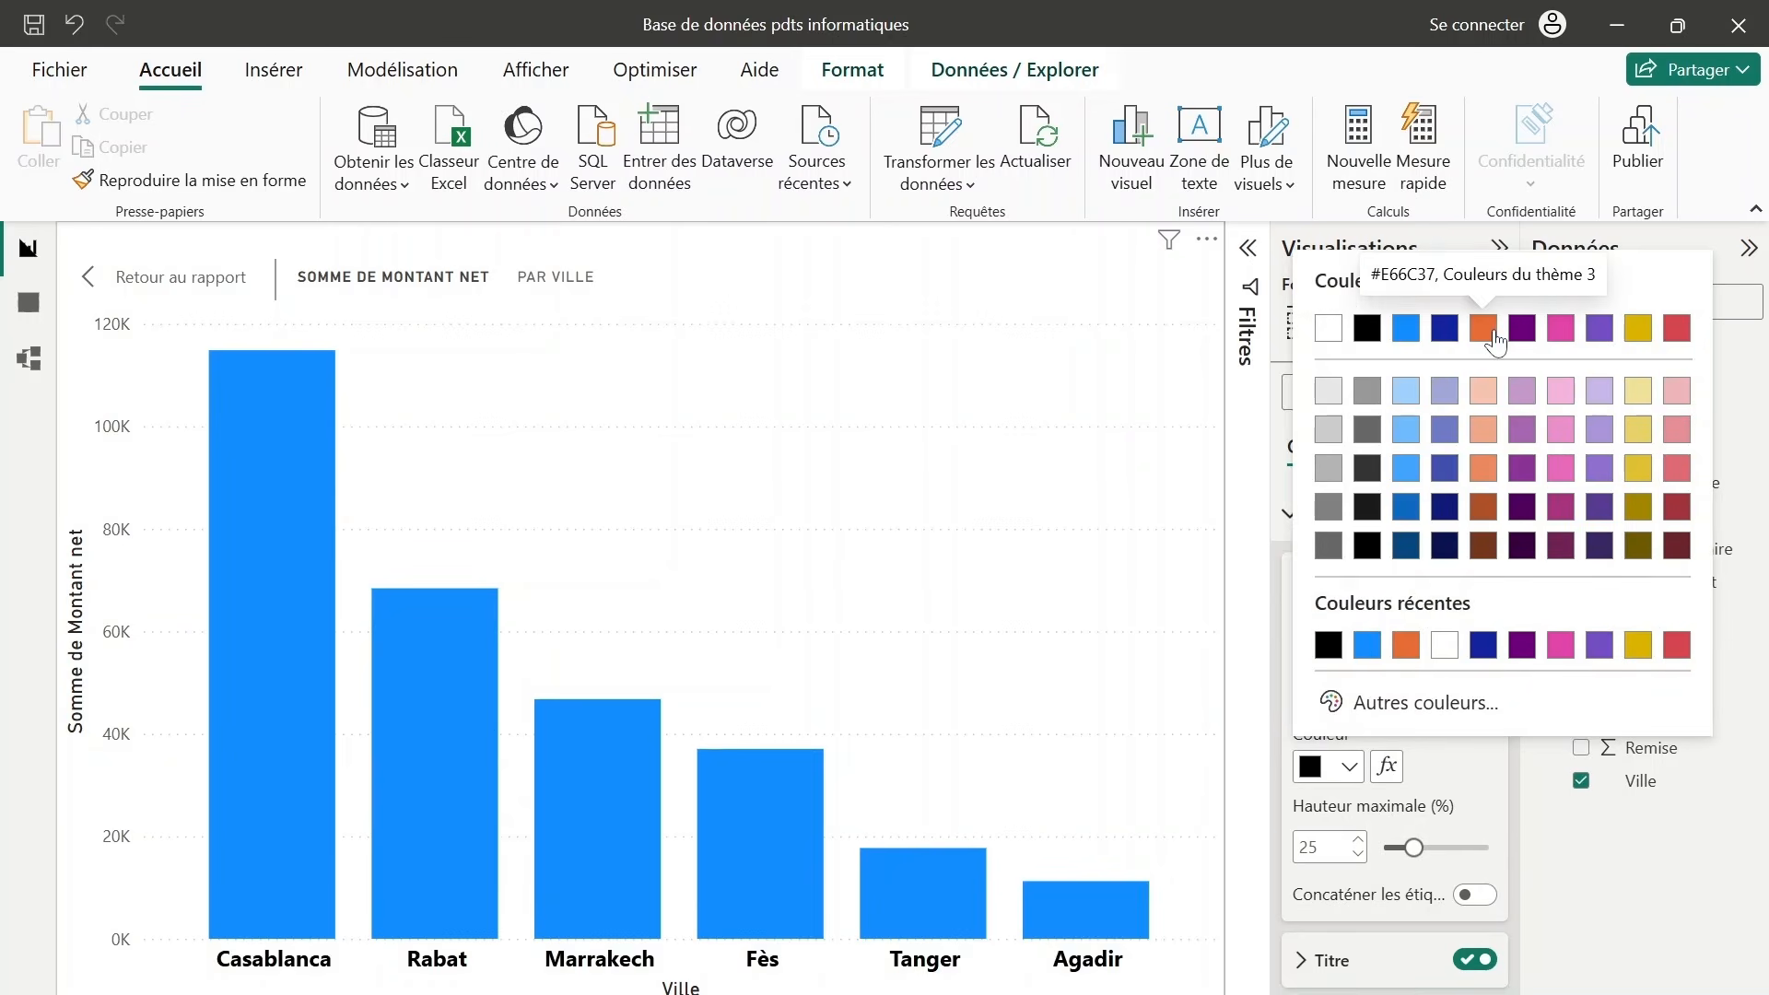
click(1482, 328)
Turn on the data labels of the Montant net by Ville chart and expand their settings.
drag(1514, 580, 1512, 843)
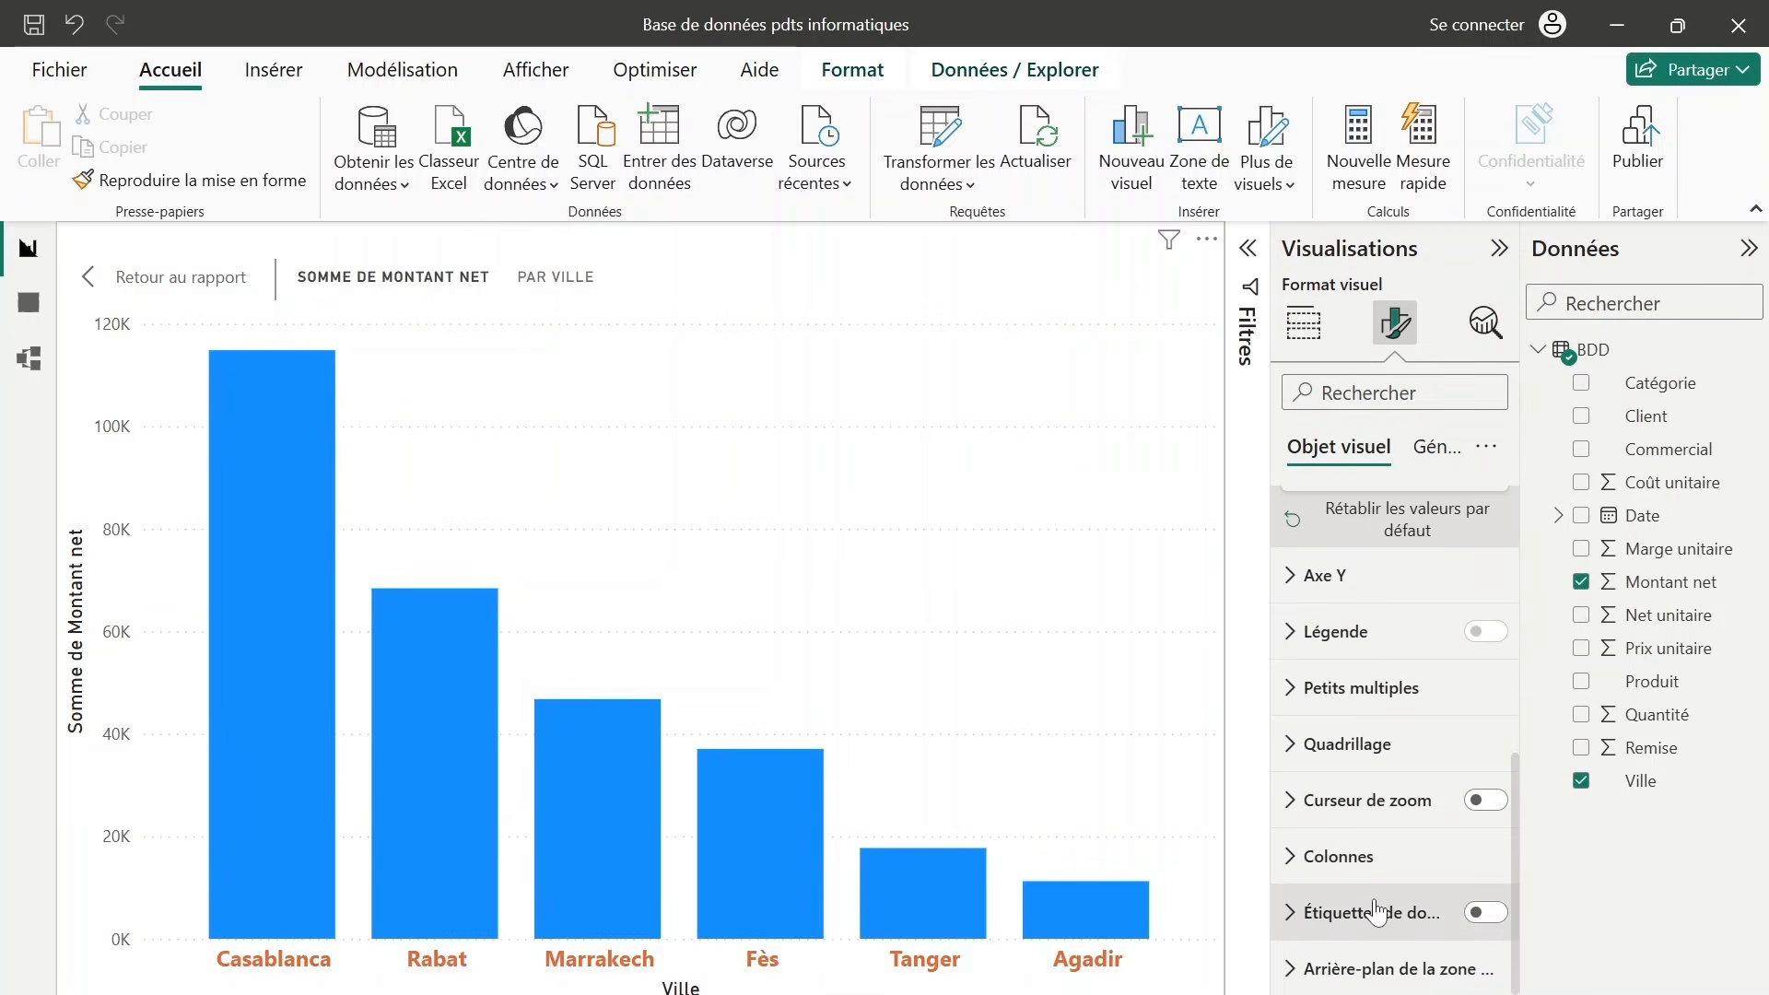
click(1498, 913)
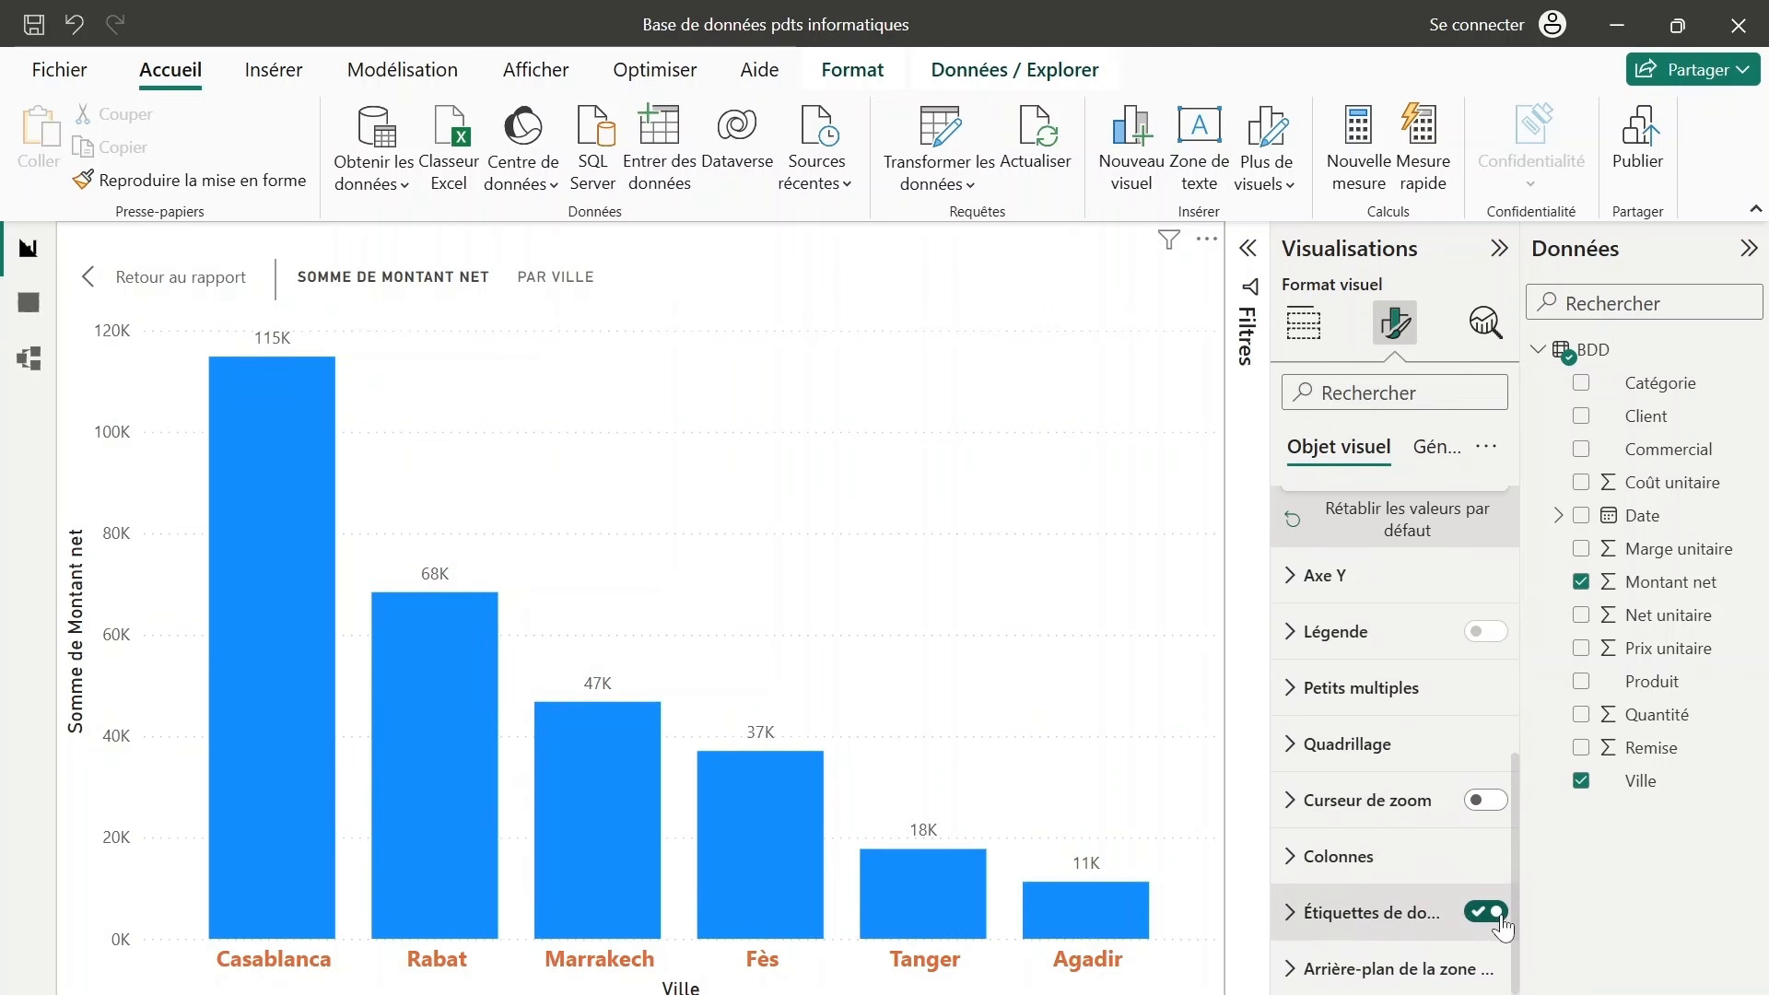
click(1389, 923)
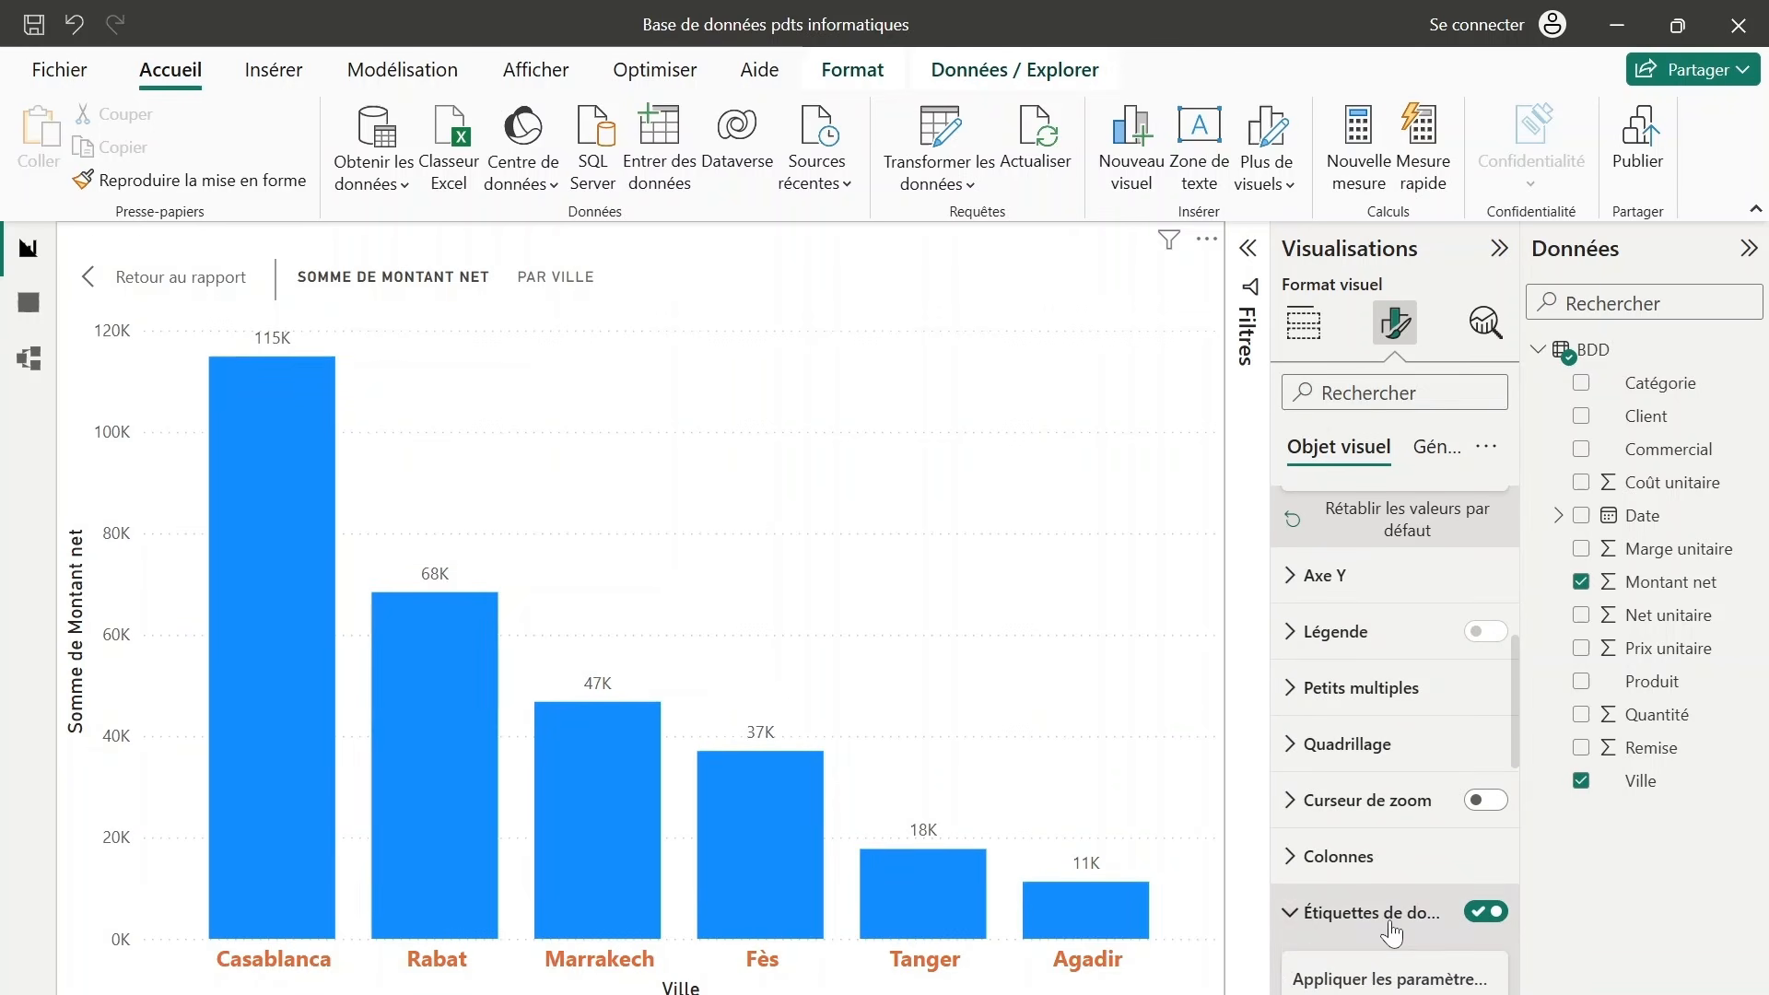
Format the Y-axis values of the Montant net by Ville chart as size 12, bold and orange.
mouse_move(1516, 722)
mouse_down()
mouse_move(1517, 798)
mouse_move(1502, 708)
mouse_up()
click(1343, 628)
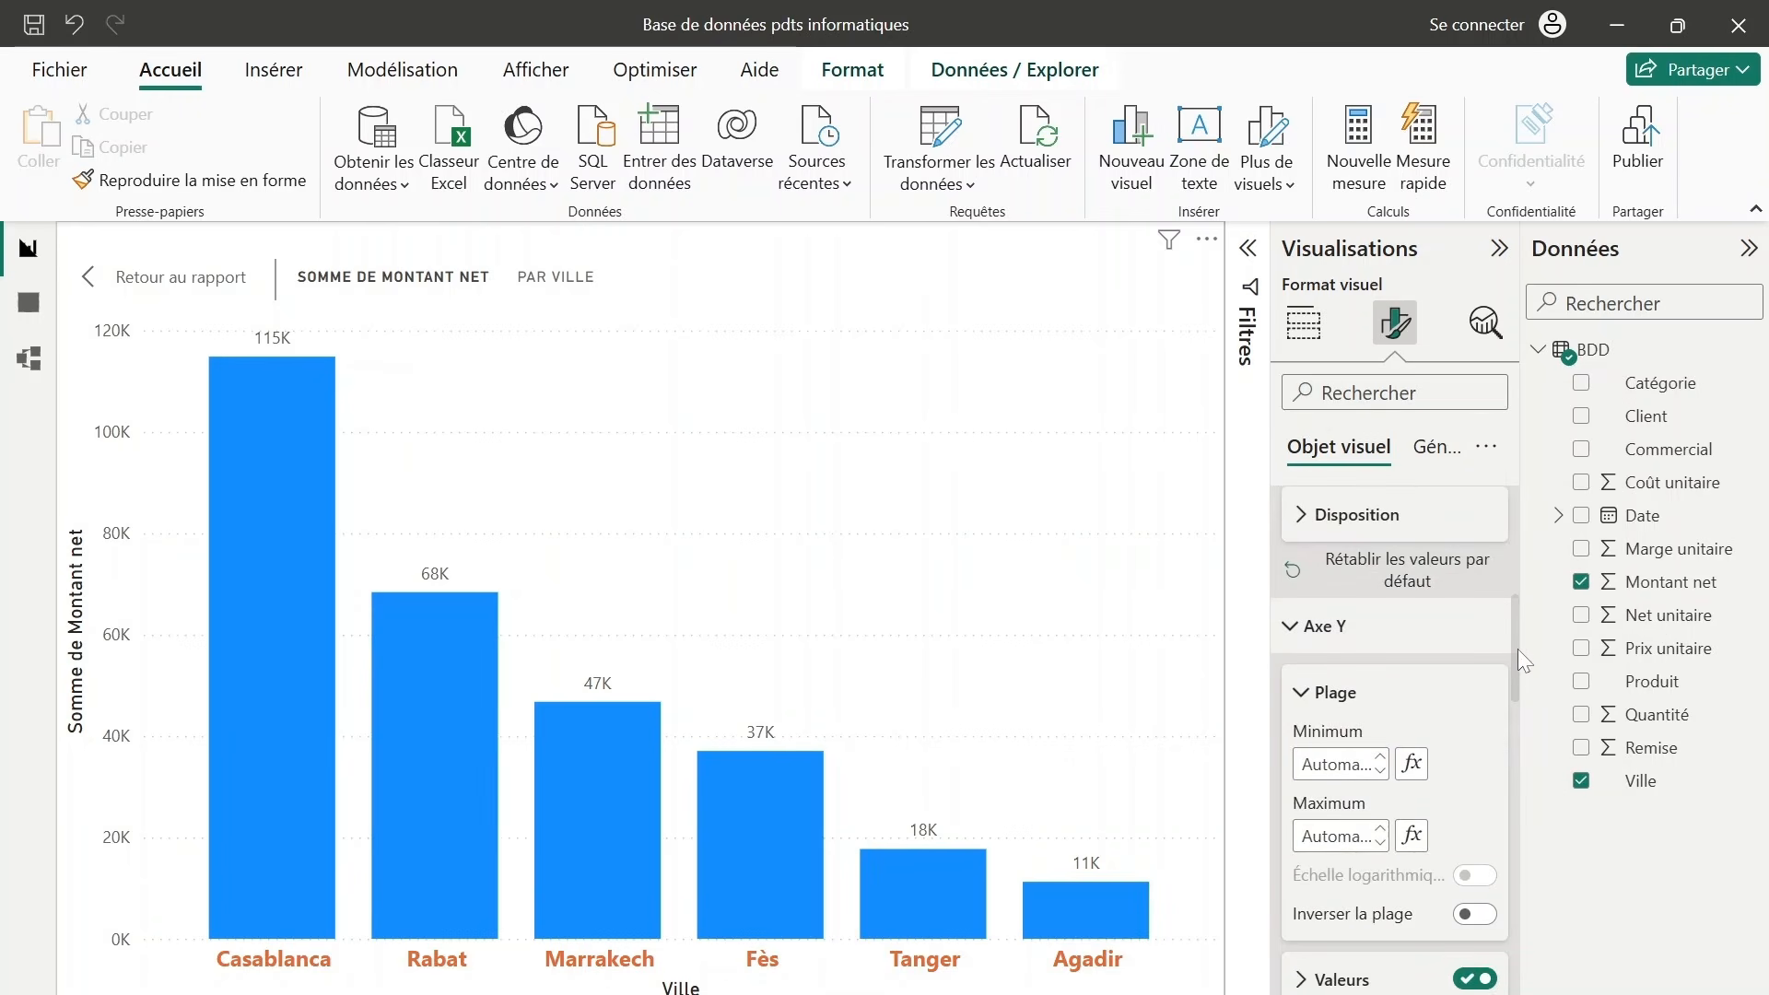
scroll(1519, 654, down, 2)
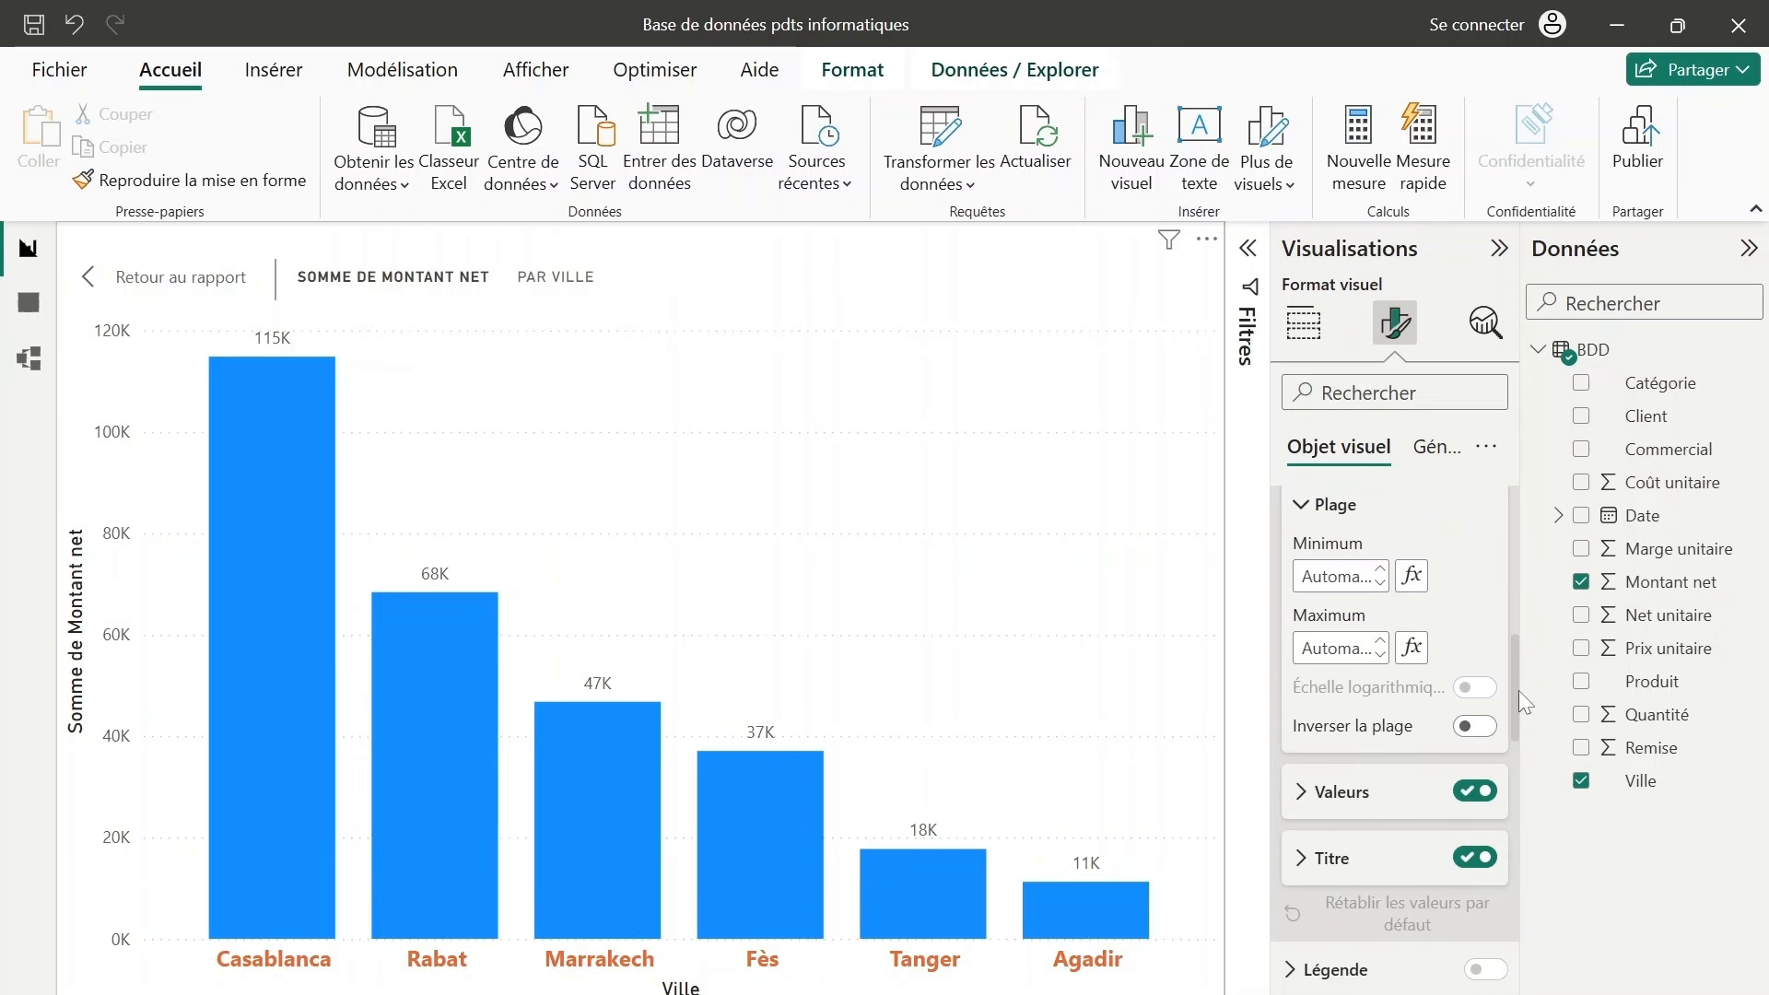
click(1330, 785)
scroll(1513, 649, down, 1)
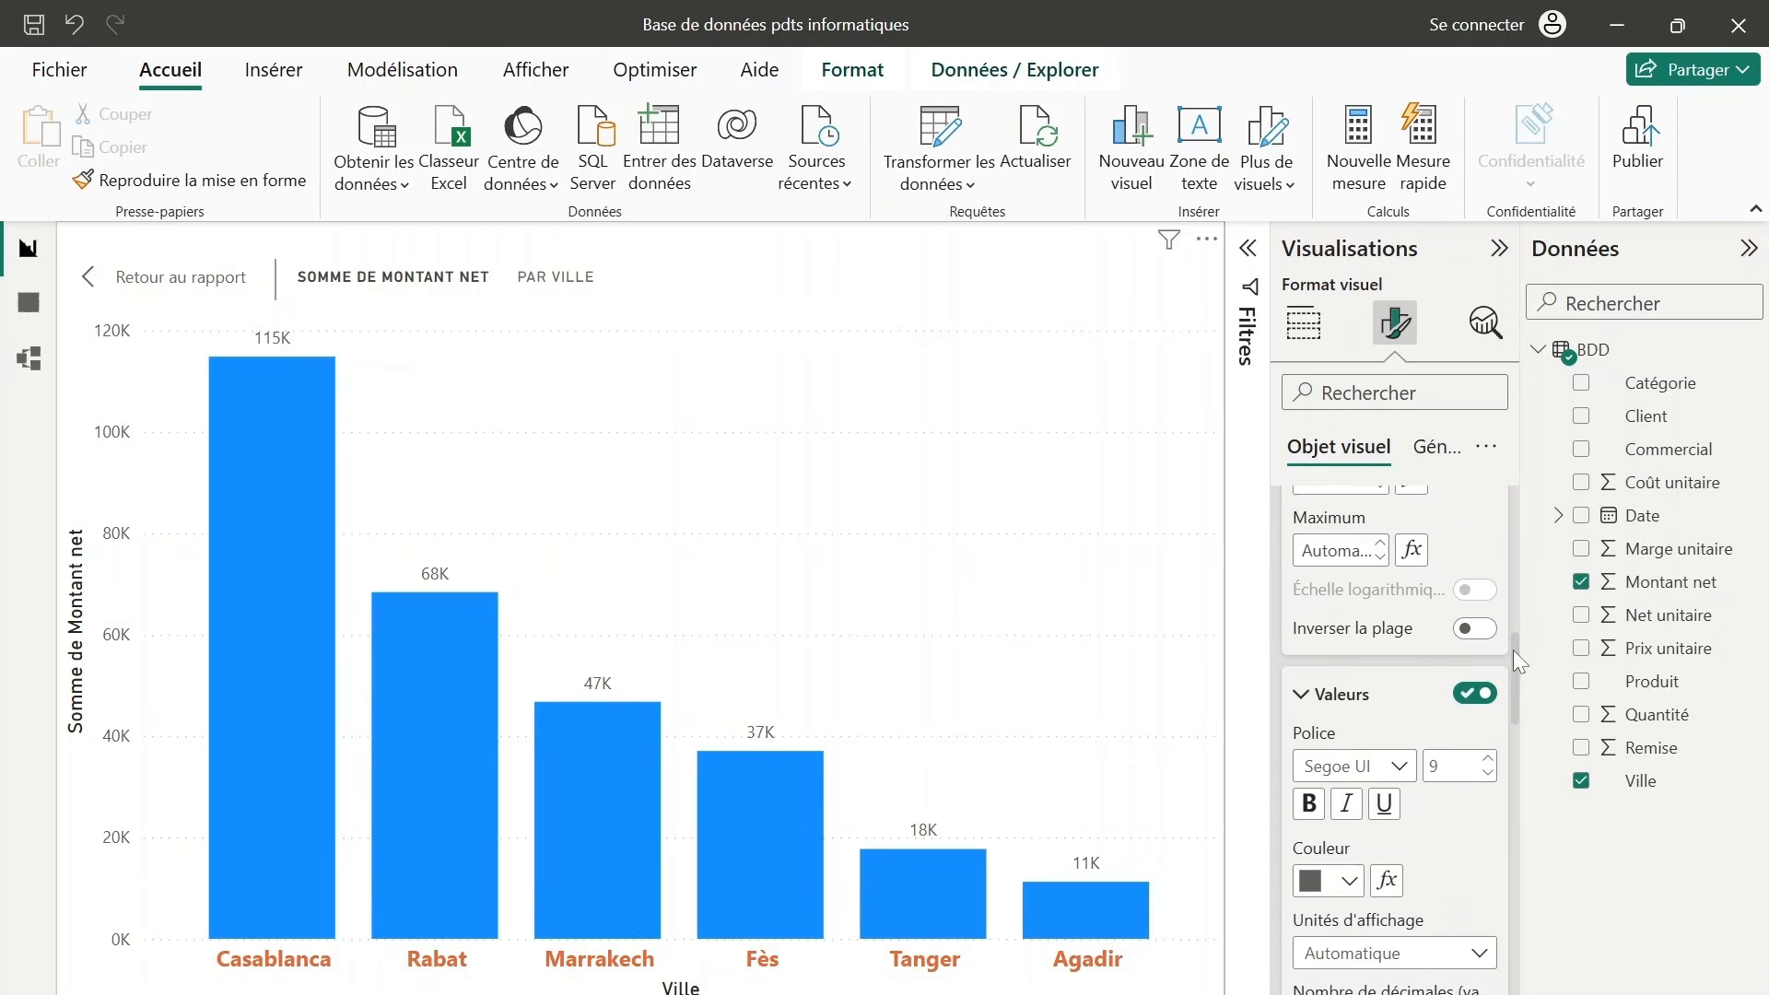
click(1487, 710)
click(1487, 709)
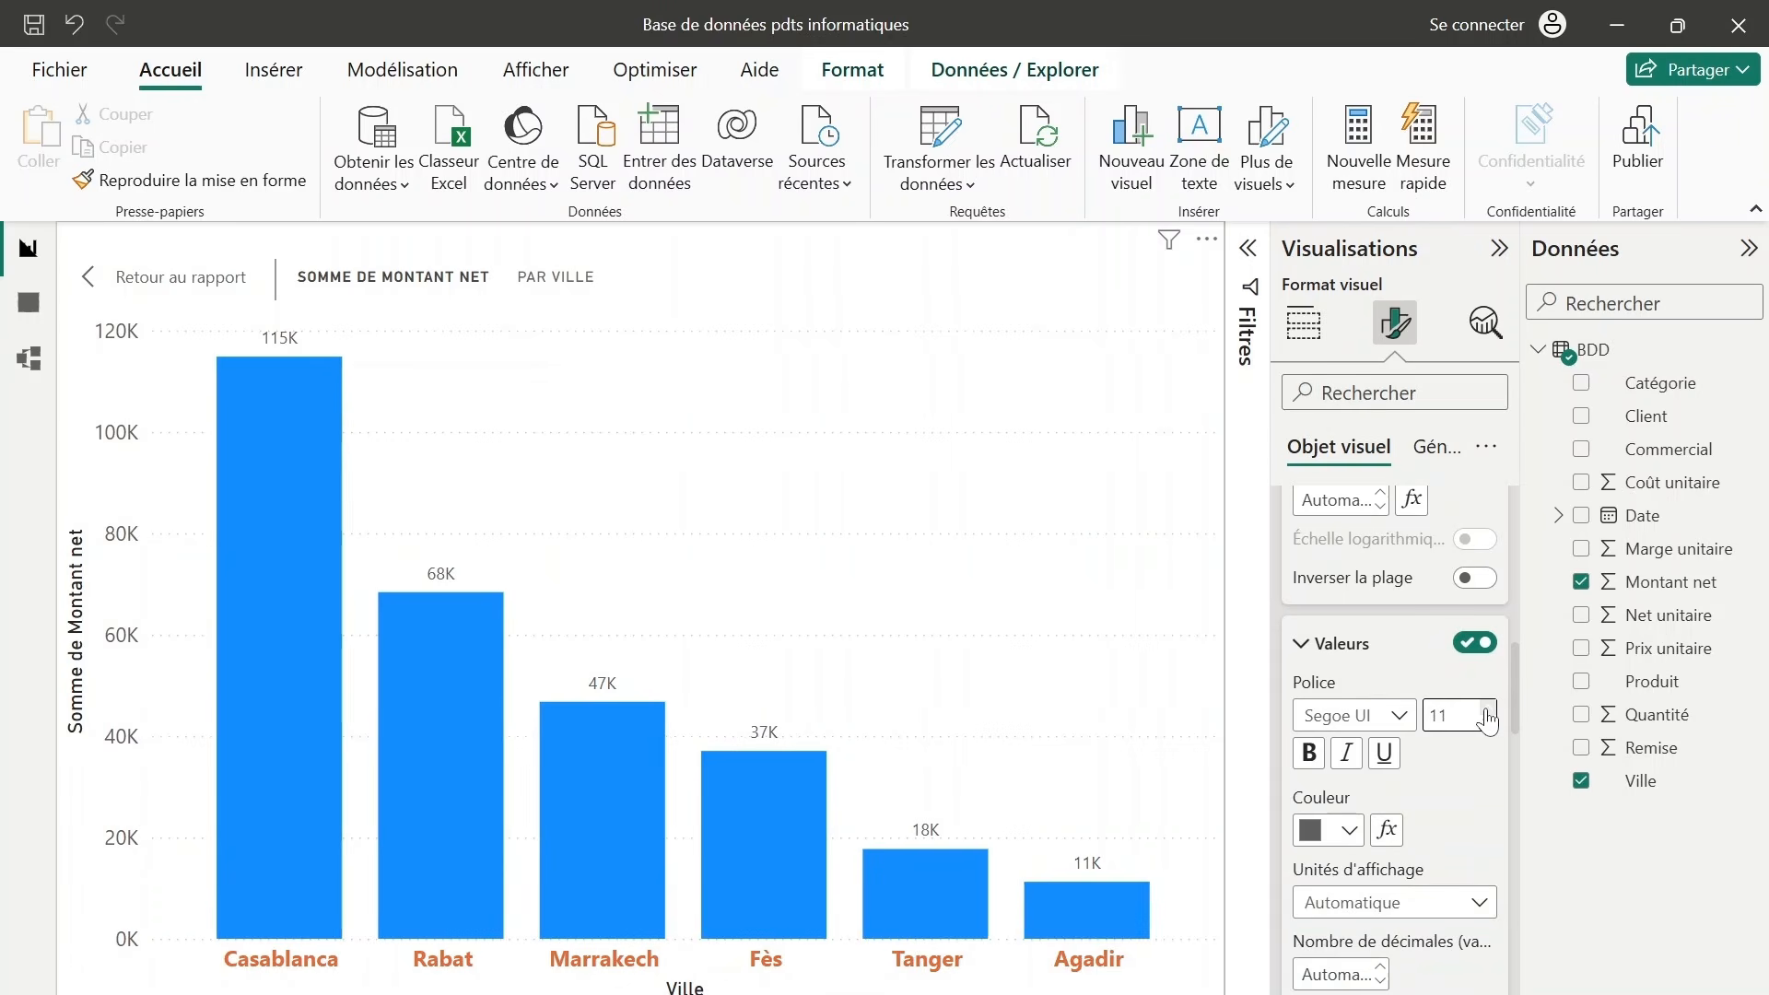
click(1487, 710)
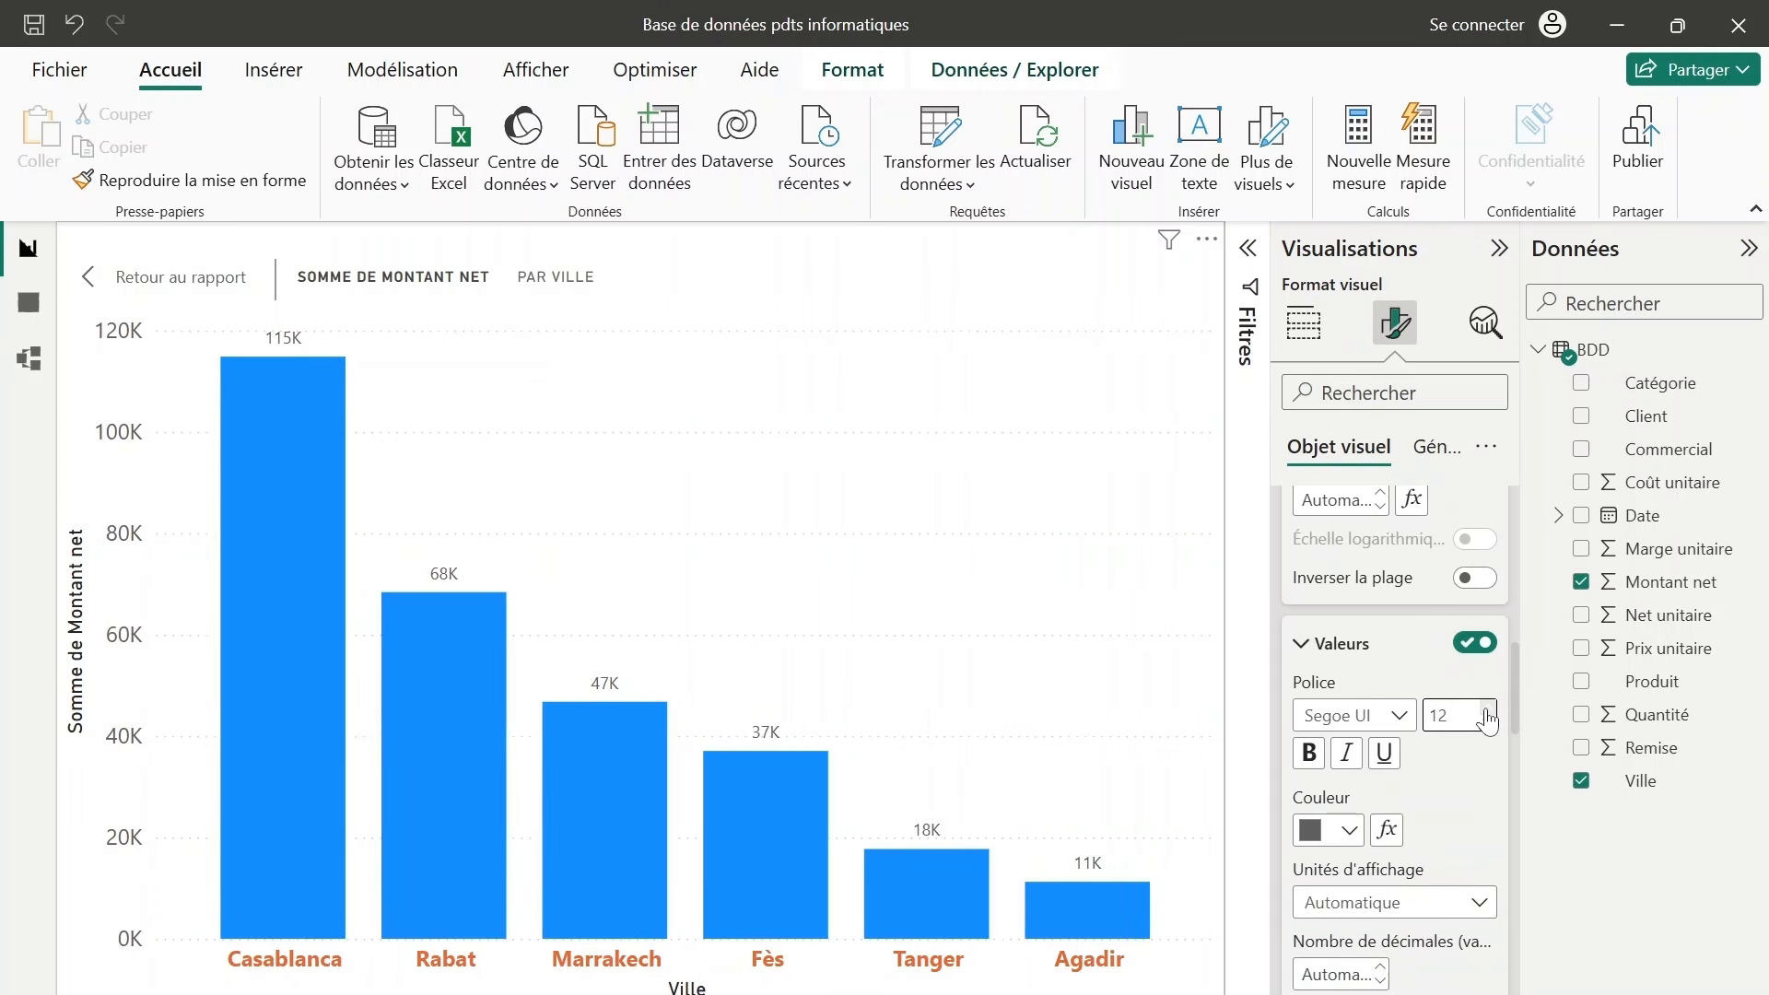
click(1308, 753)
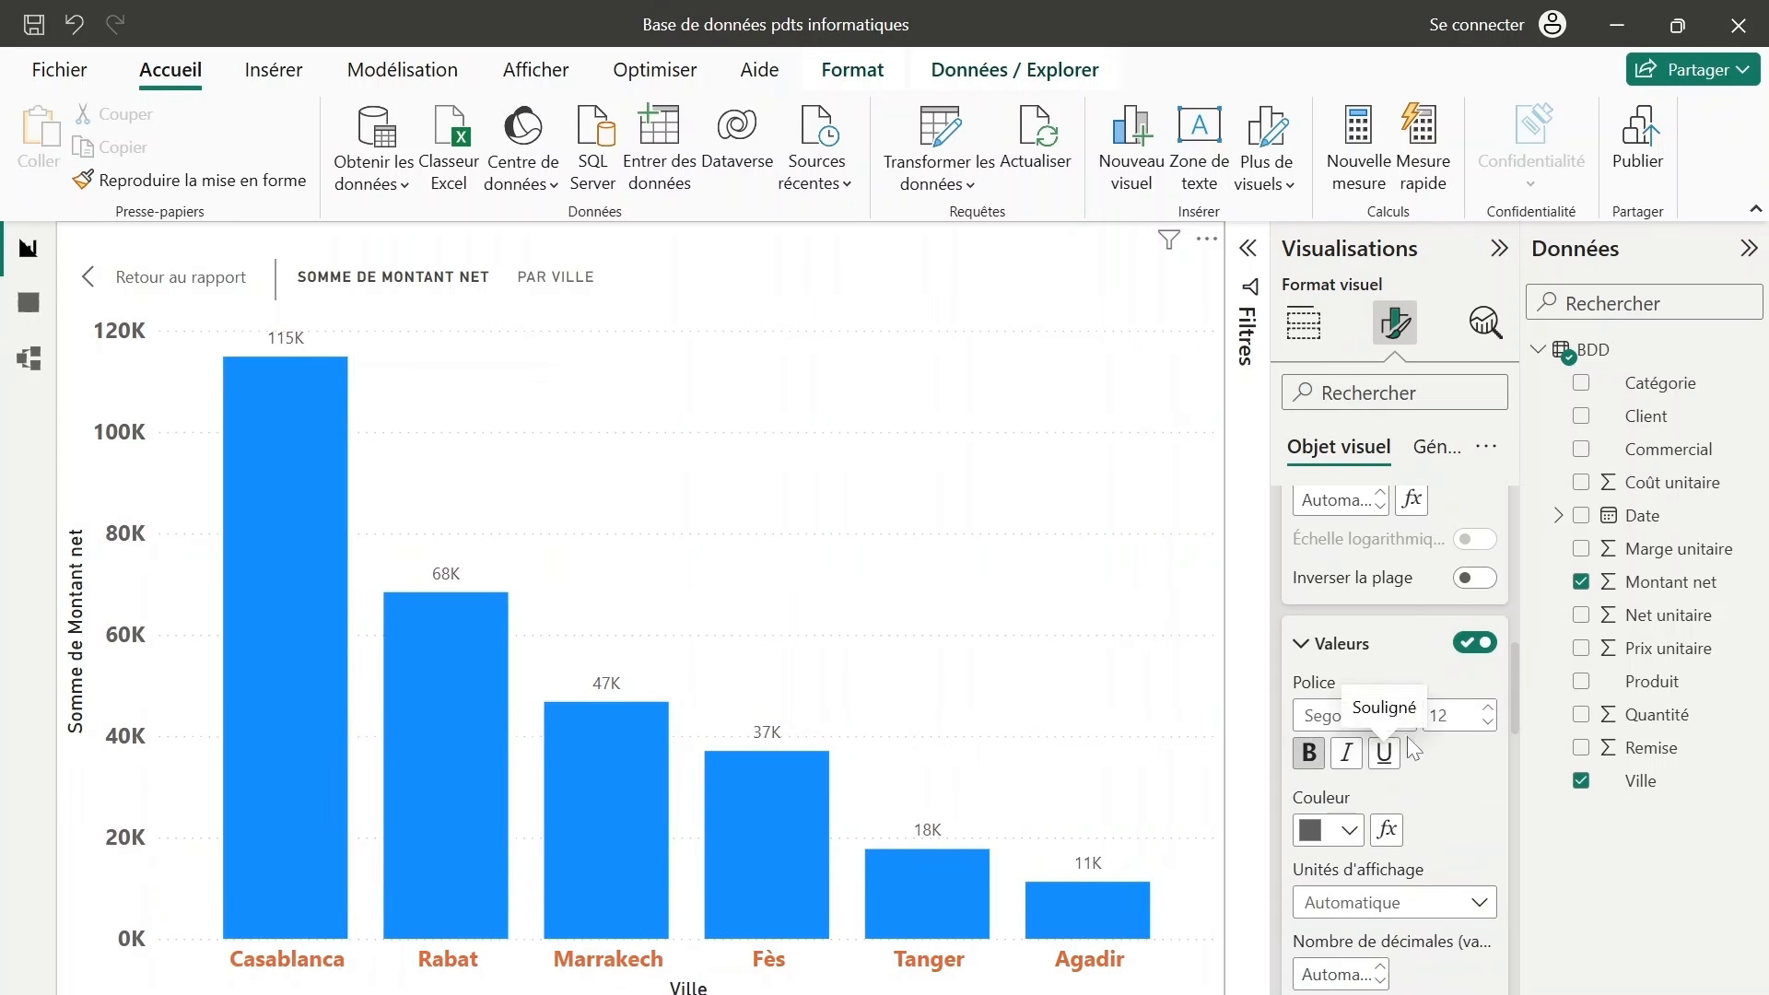
click(1348, 831)
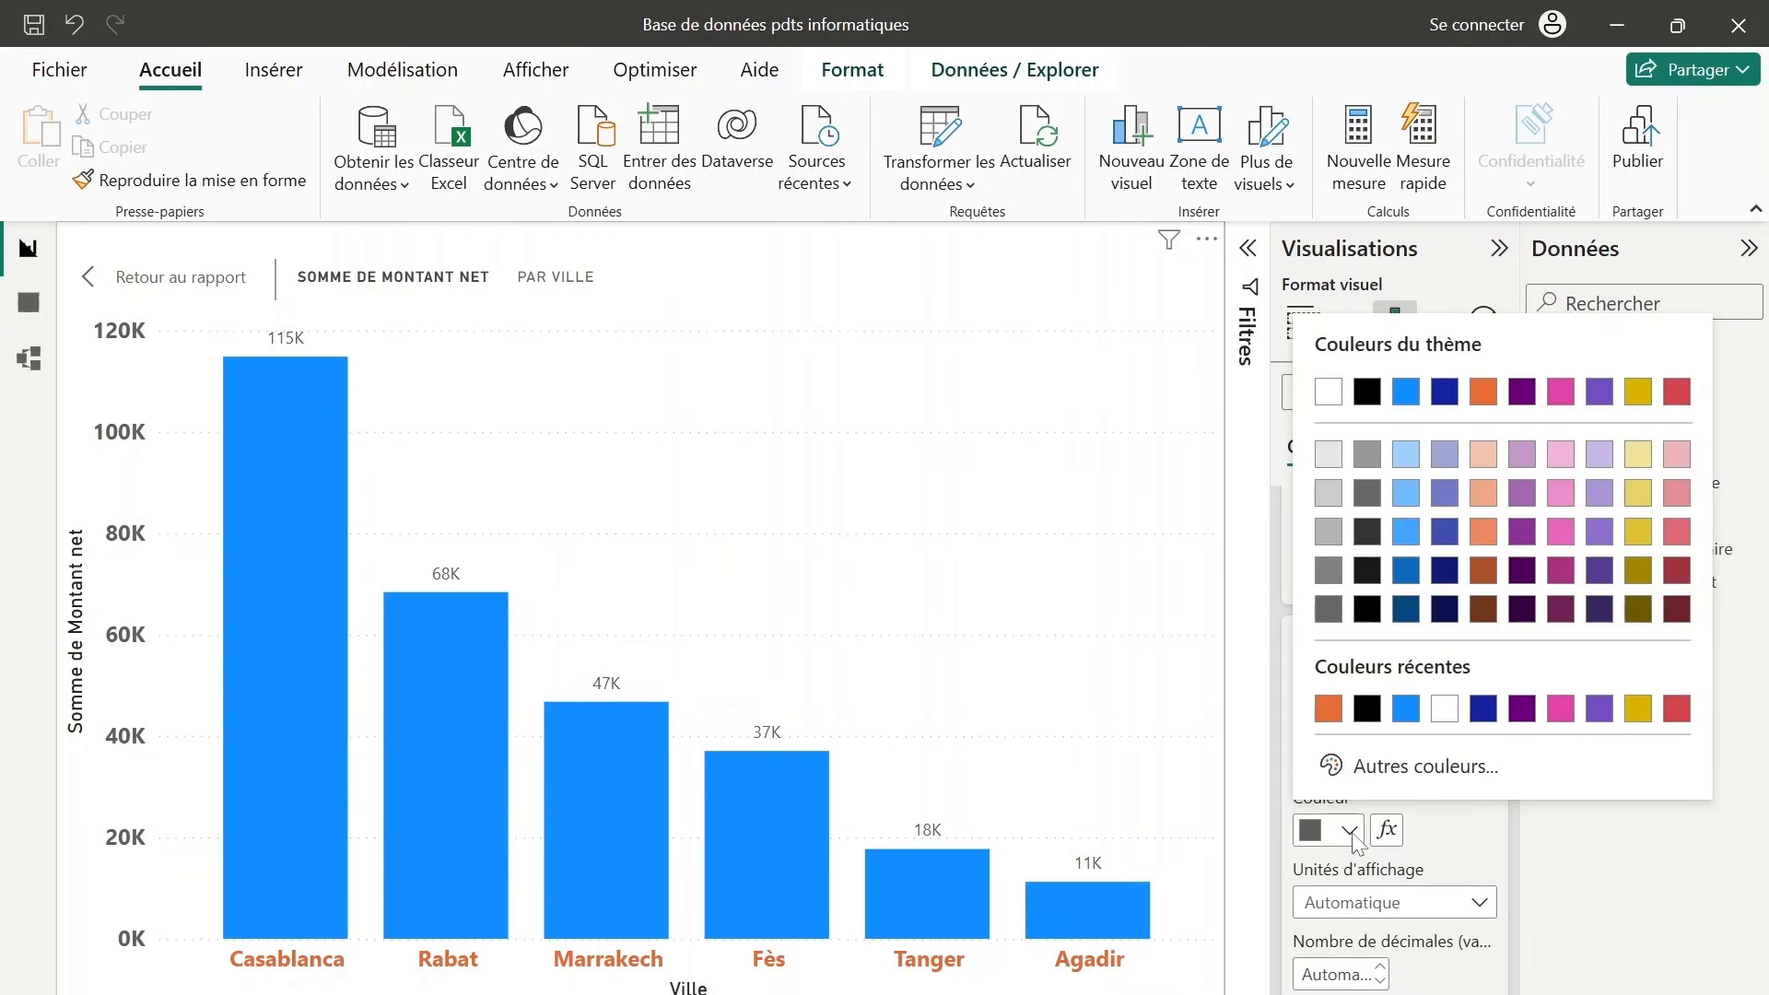
click(1328, 709)
Set the orientation of the chart's data labels to Verticale.
scroll(1518, 838, down, 5)
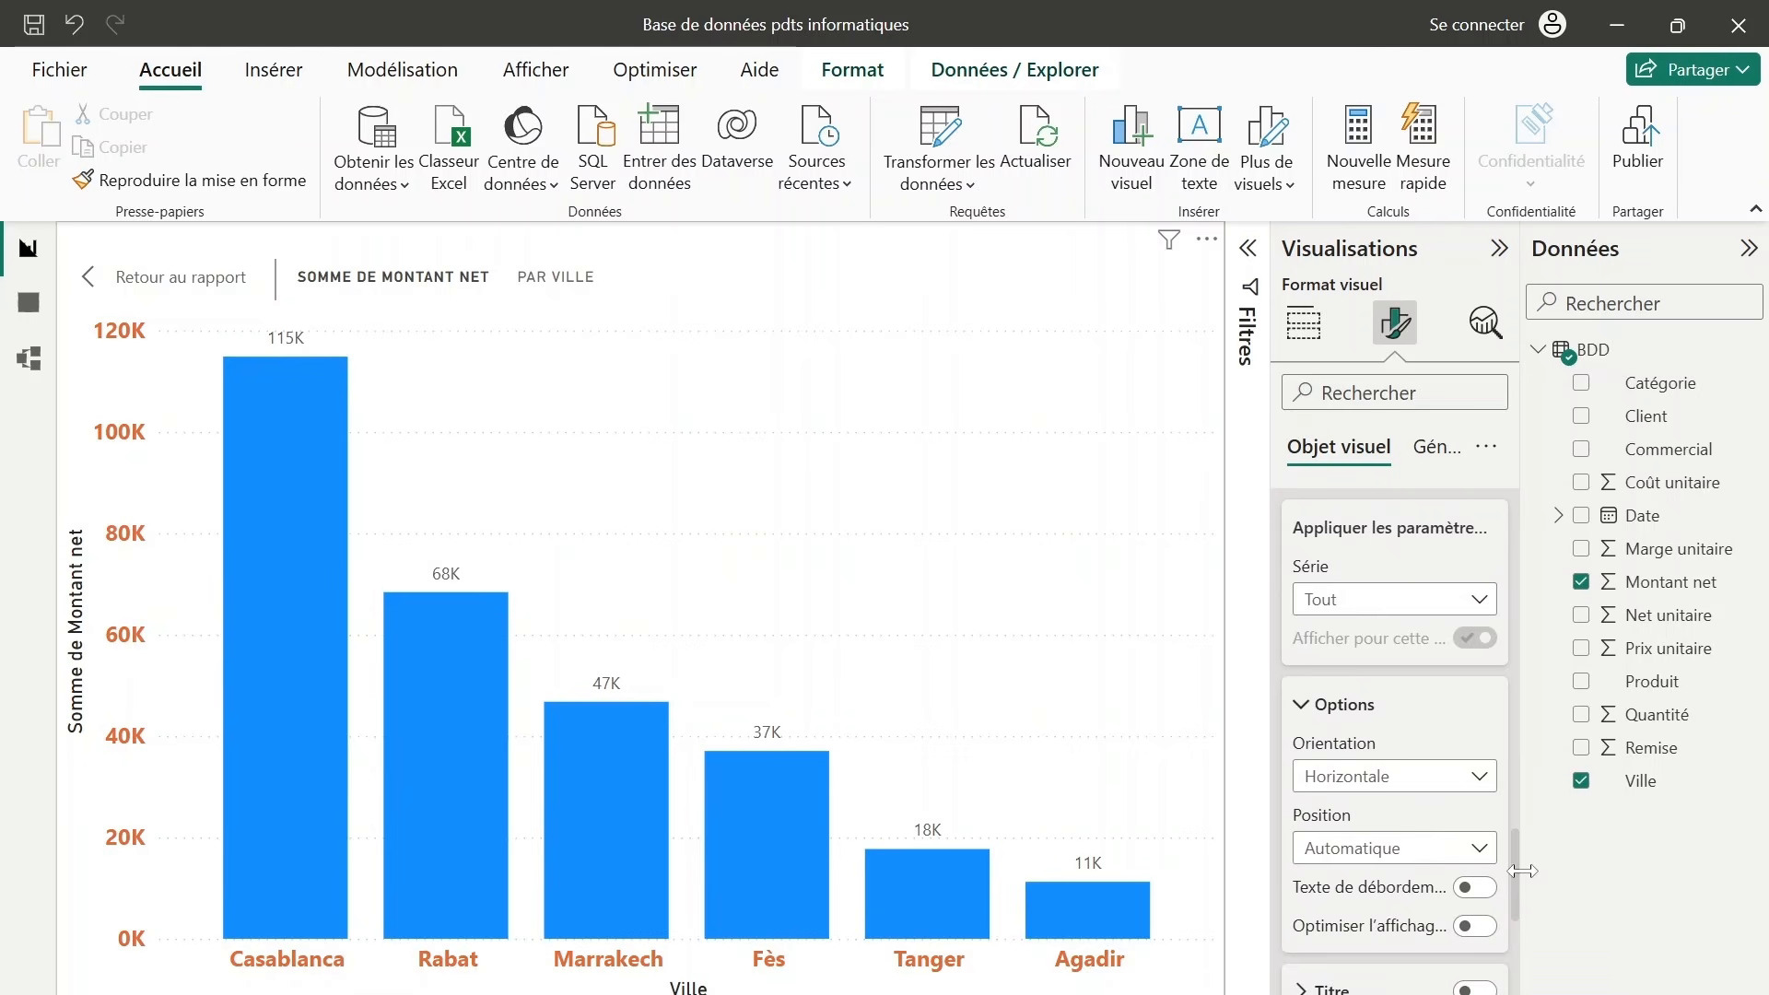
click(1482, 779)
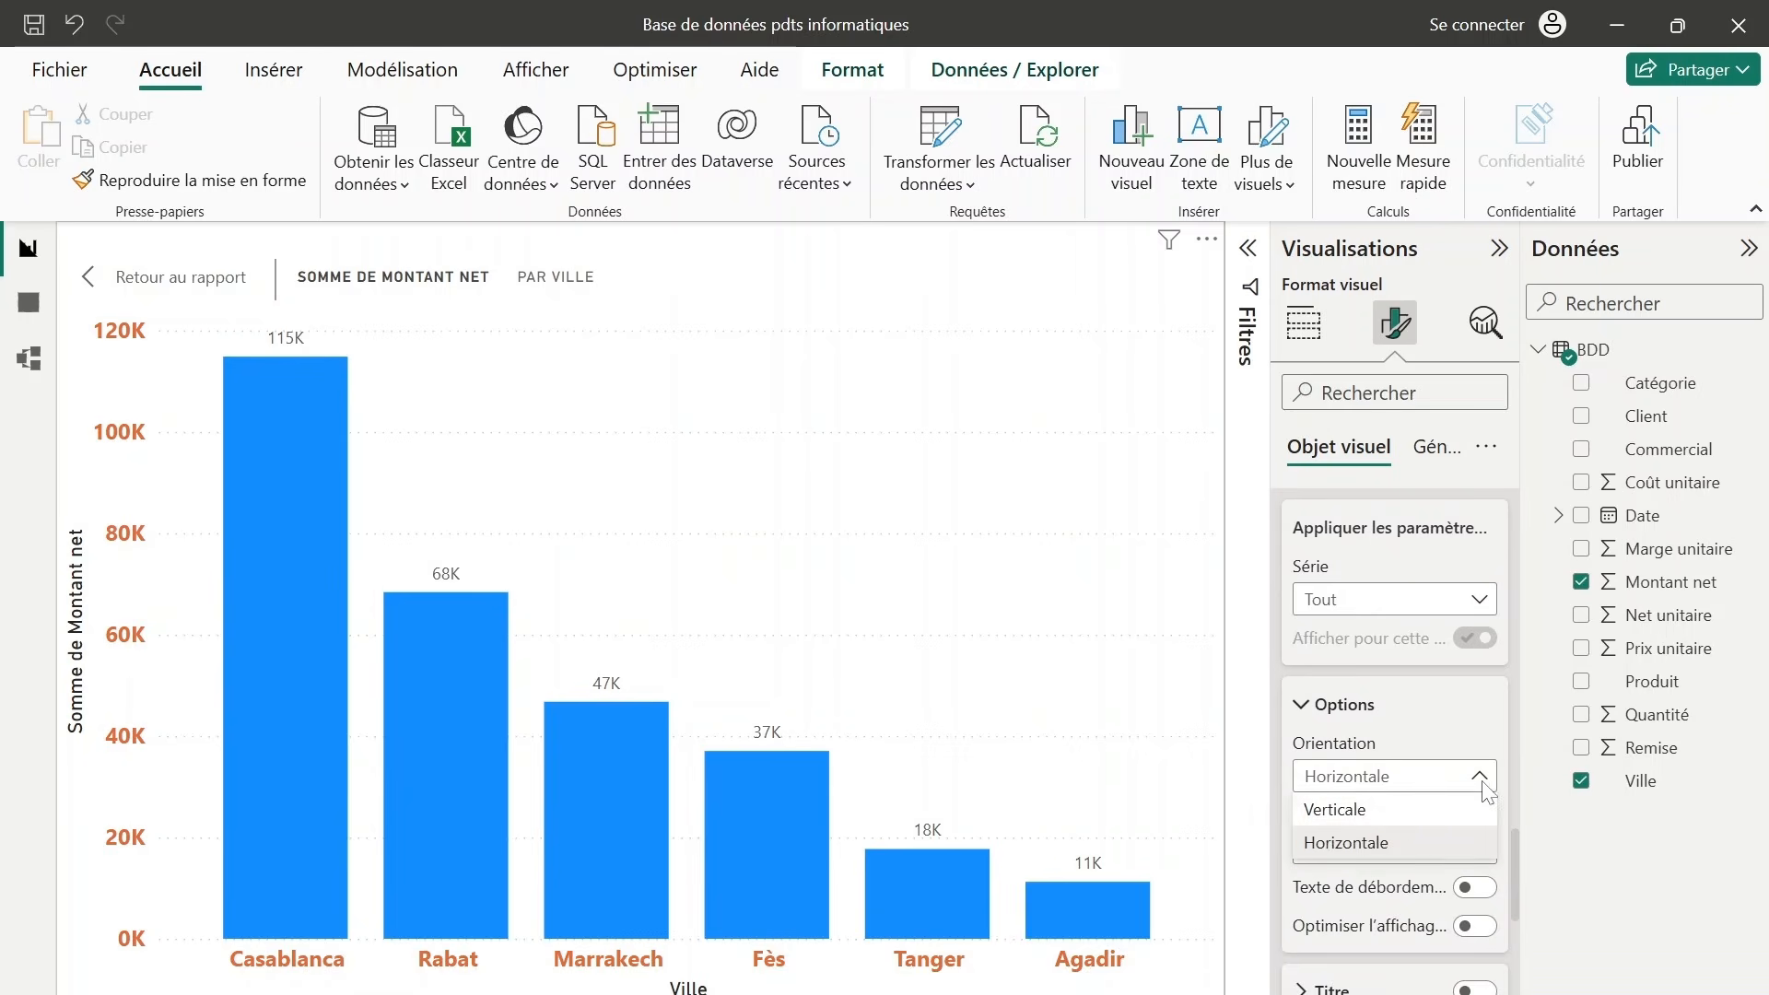
click(1417, 820)
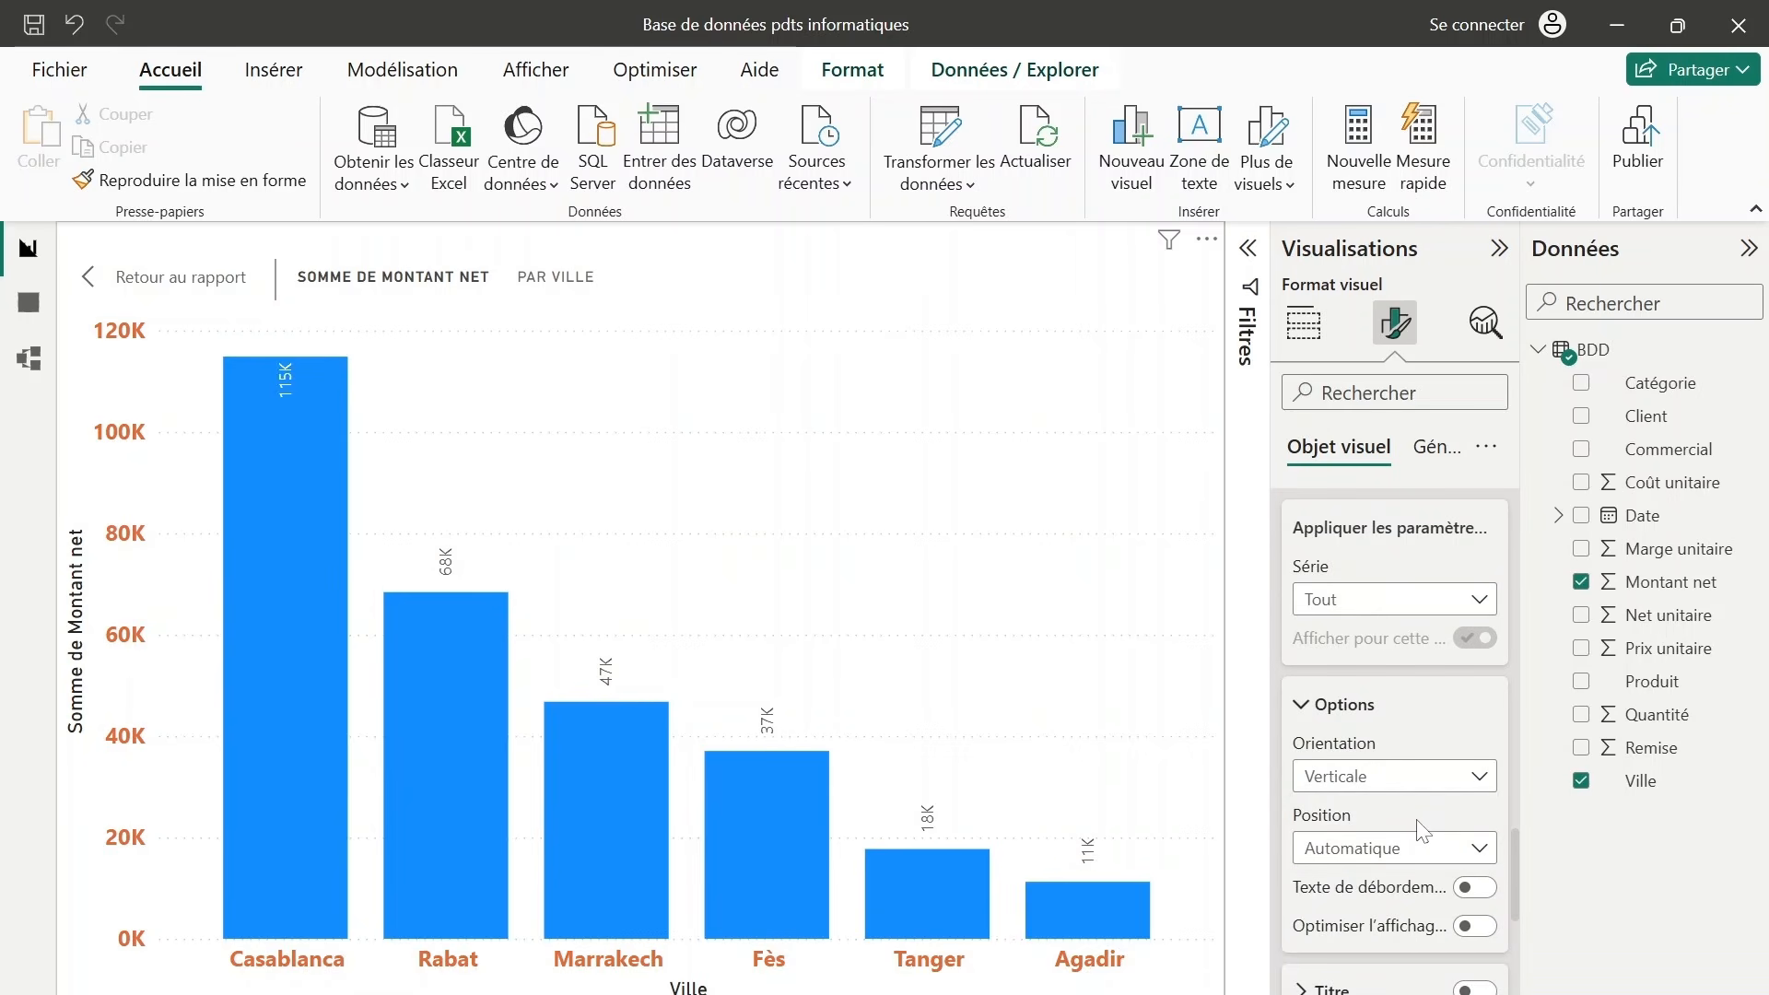
Set the display units of the data label values to Aucun.
scroll(1382, 830, down, 3)
click(1356, 815)
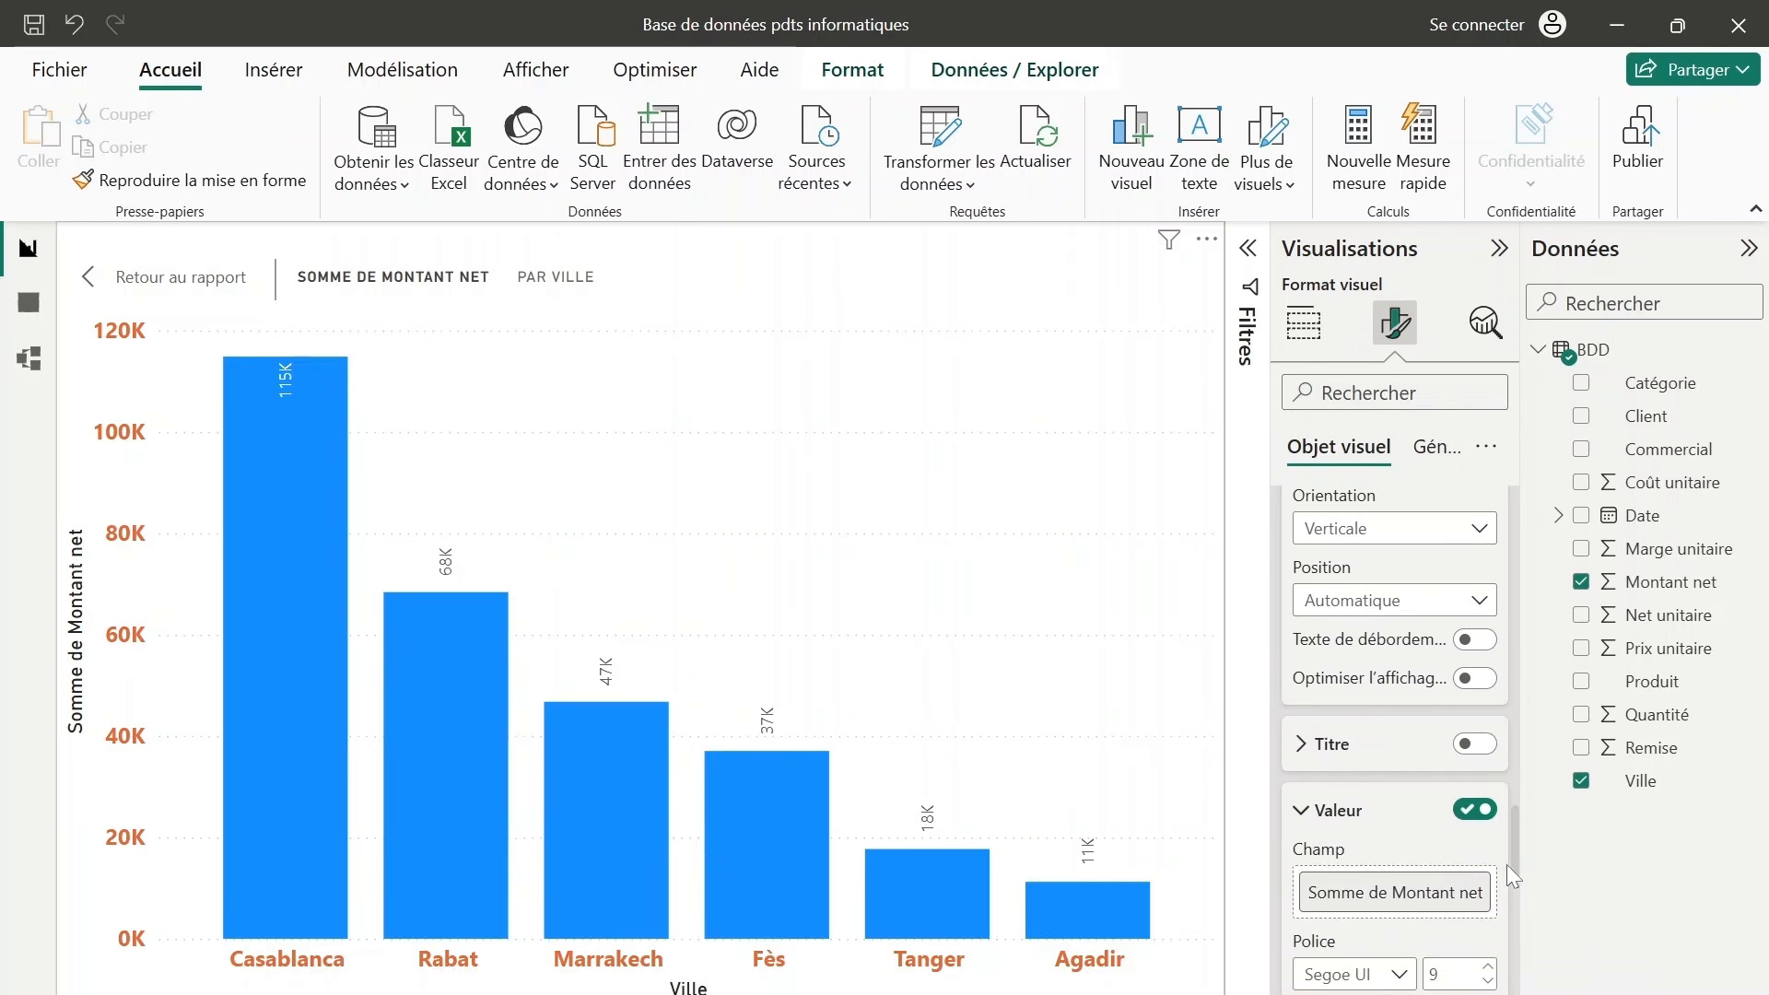
drag(1512, 854, 1523, 919)
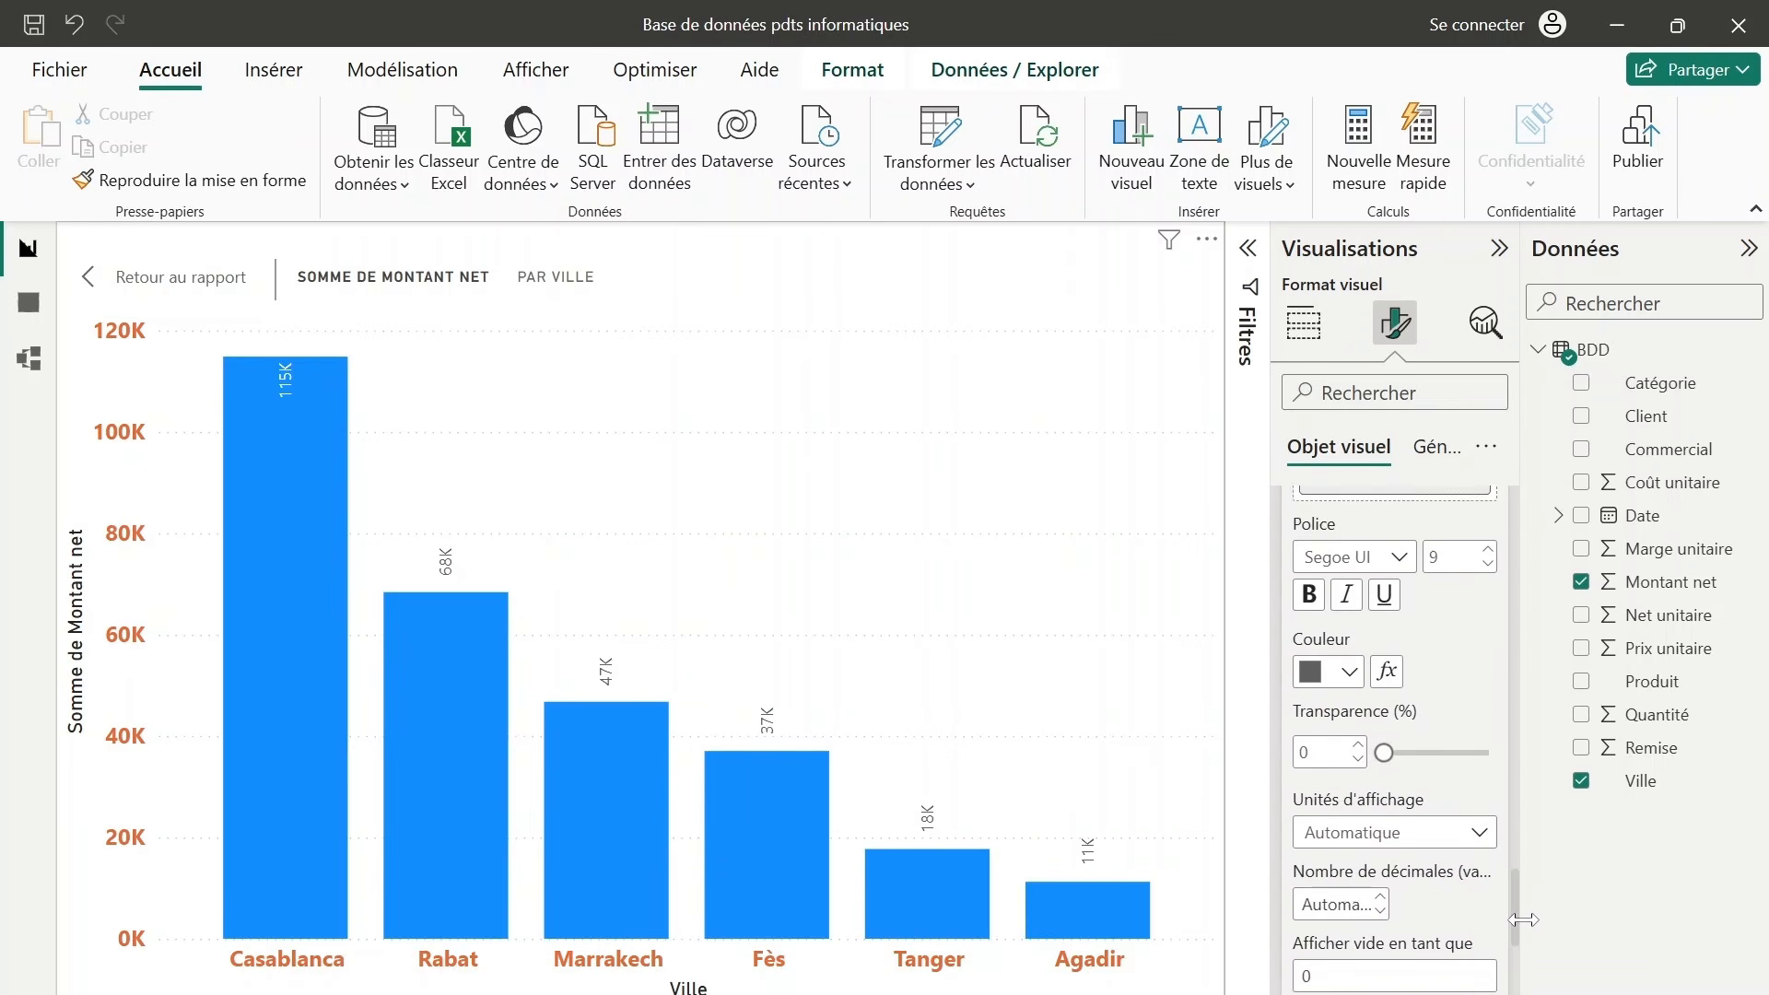
click(1466, 795)
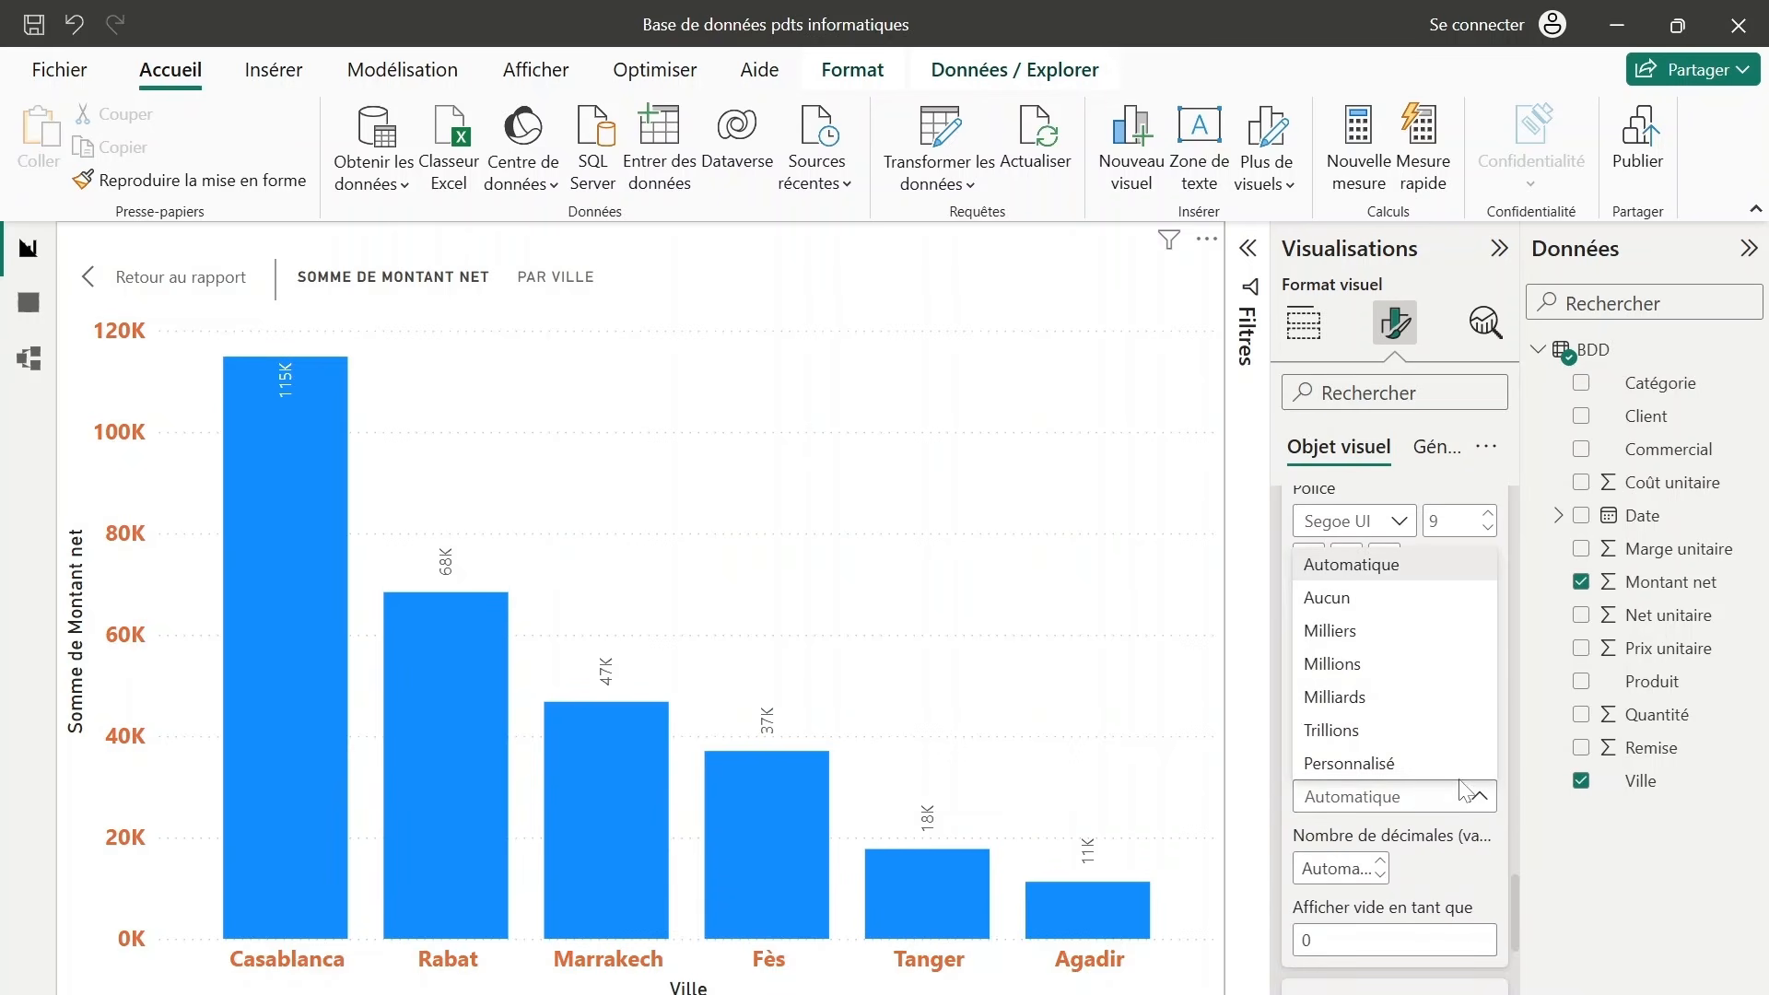
click(1404, 600)
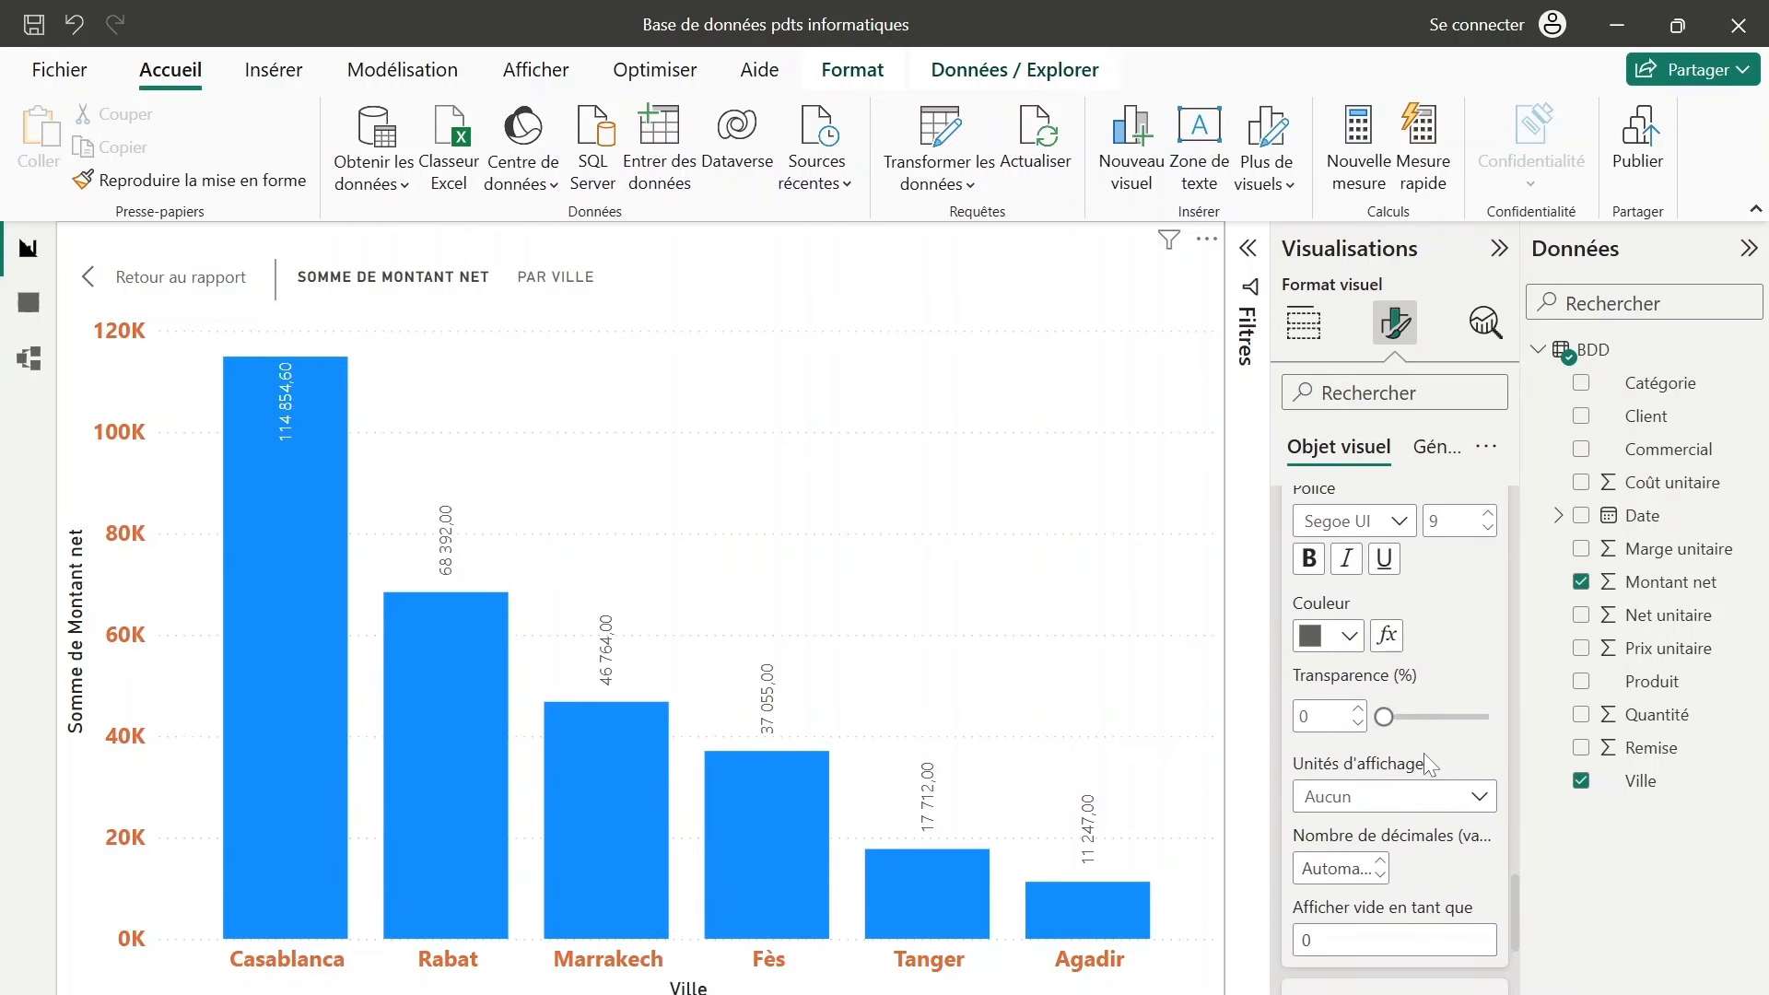
scroll(1396, 718, down, 2)
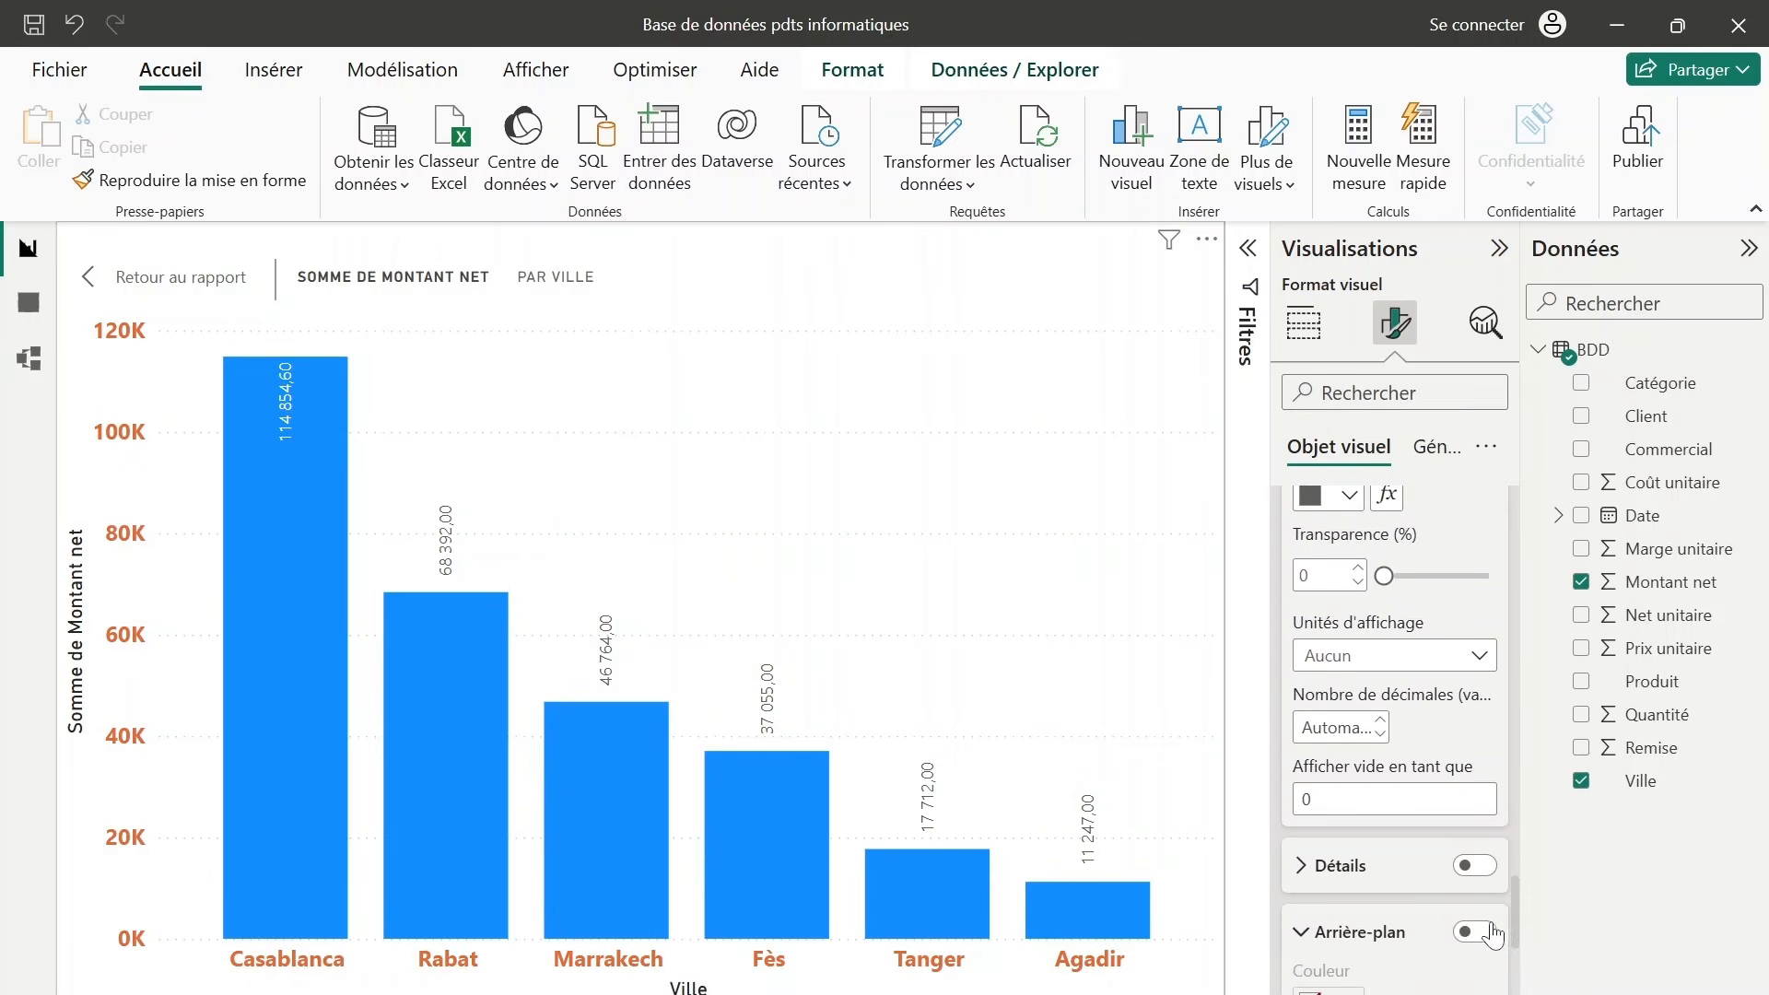
Turn on a purple background with 46% transparency behind the data labels of the Montant net by Ville chart.
click(1475, 930)
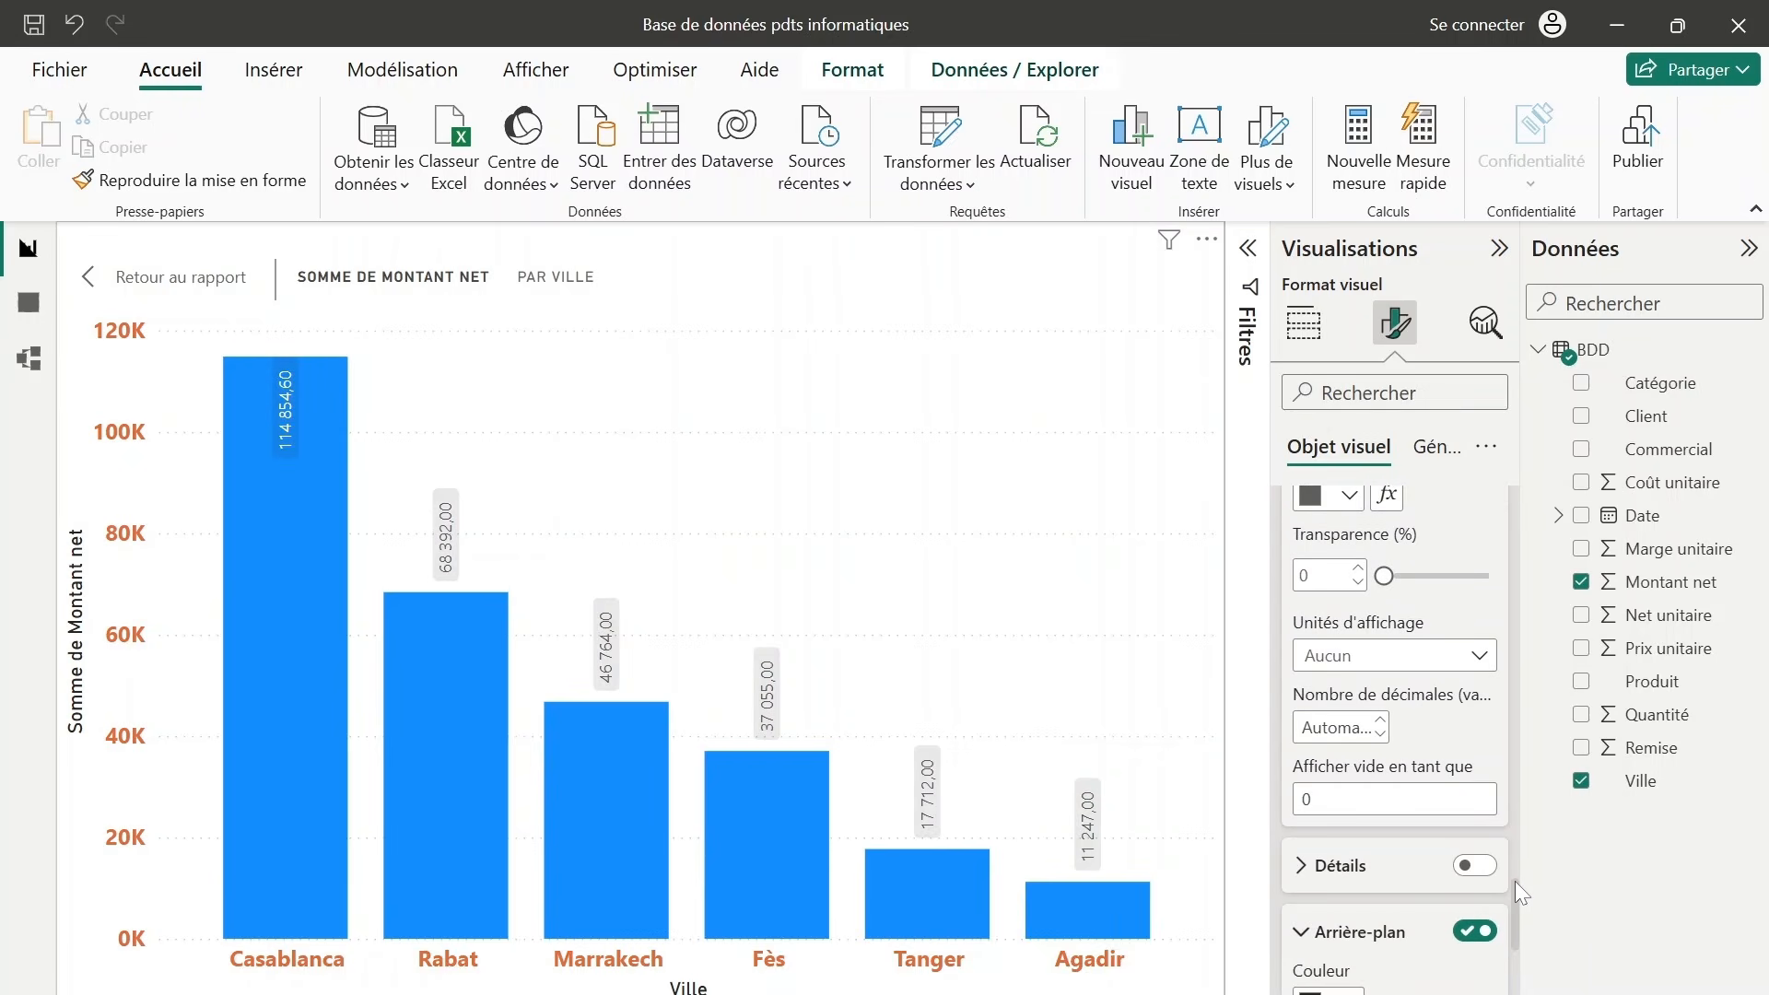
scroll(1515, 884, down, 3)
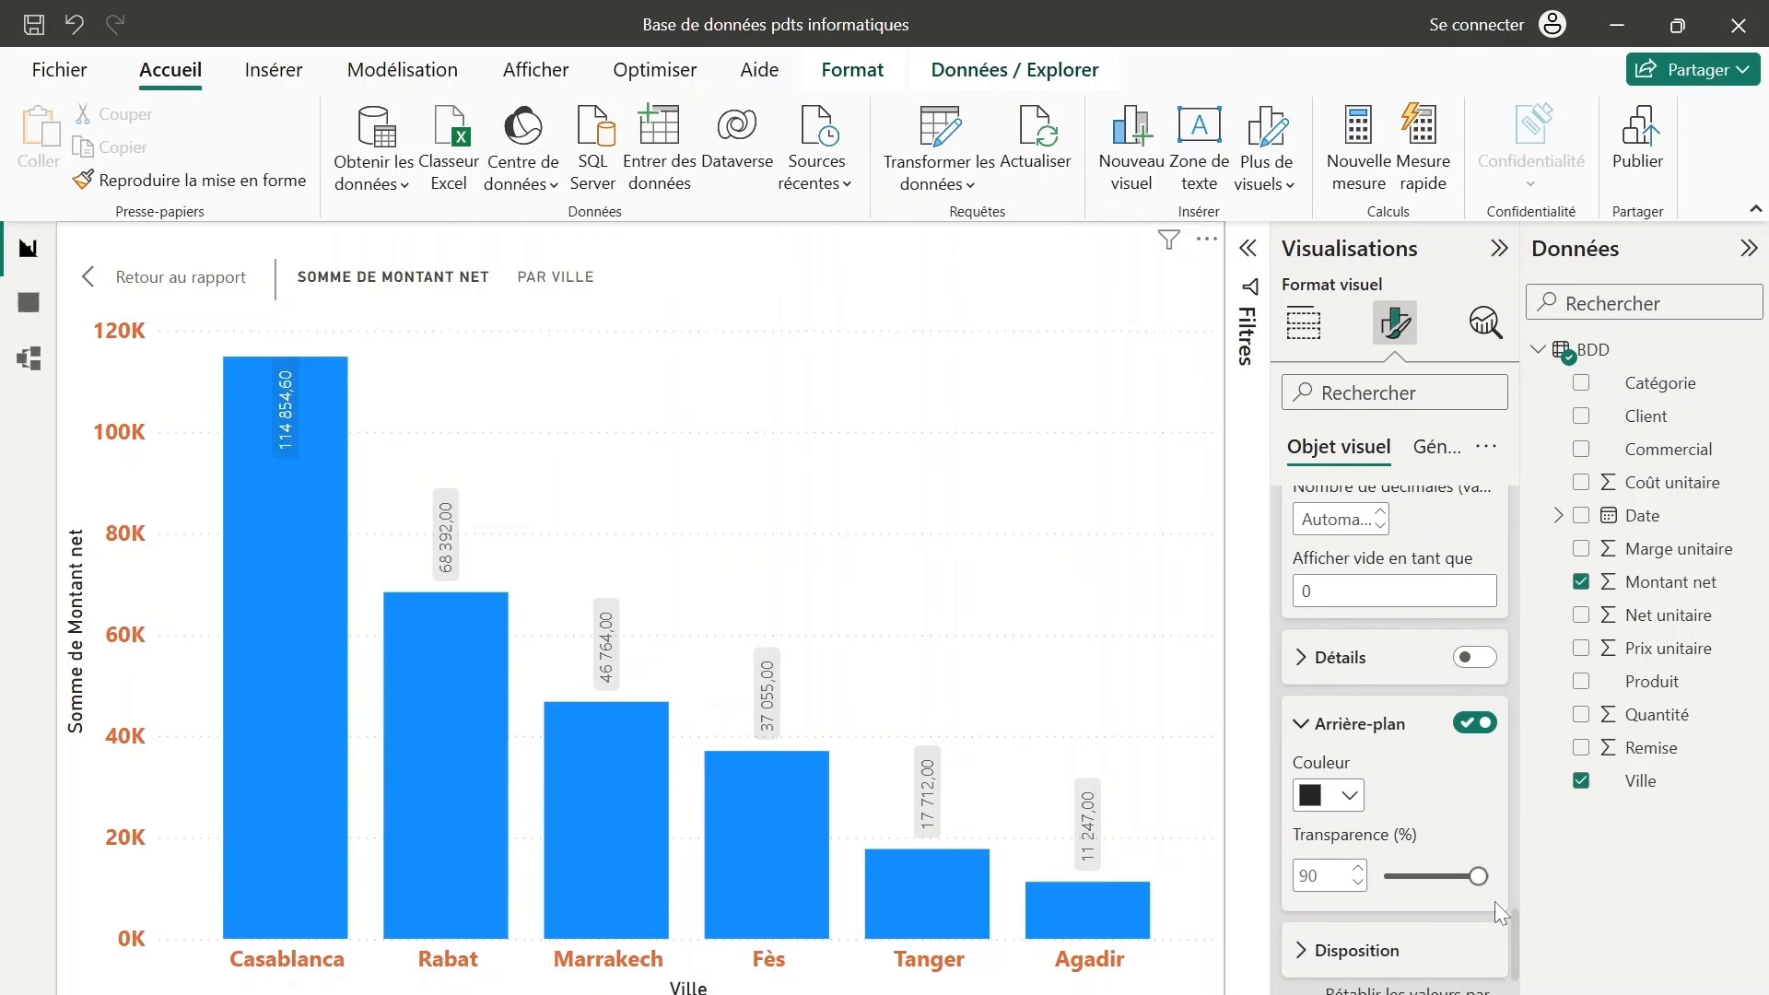
drag(1477, 874, 1431, 880)
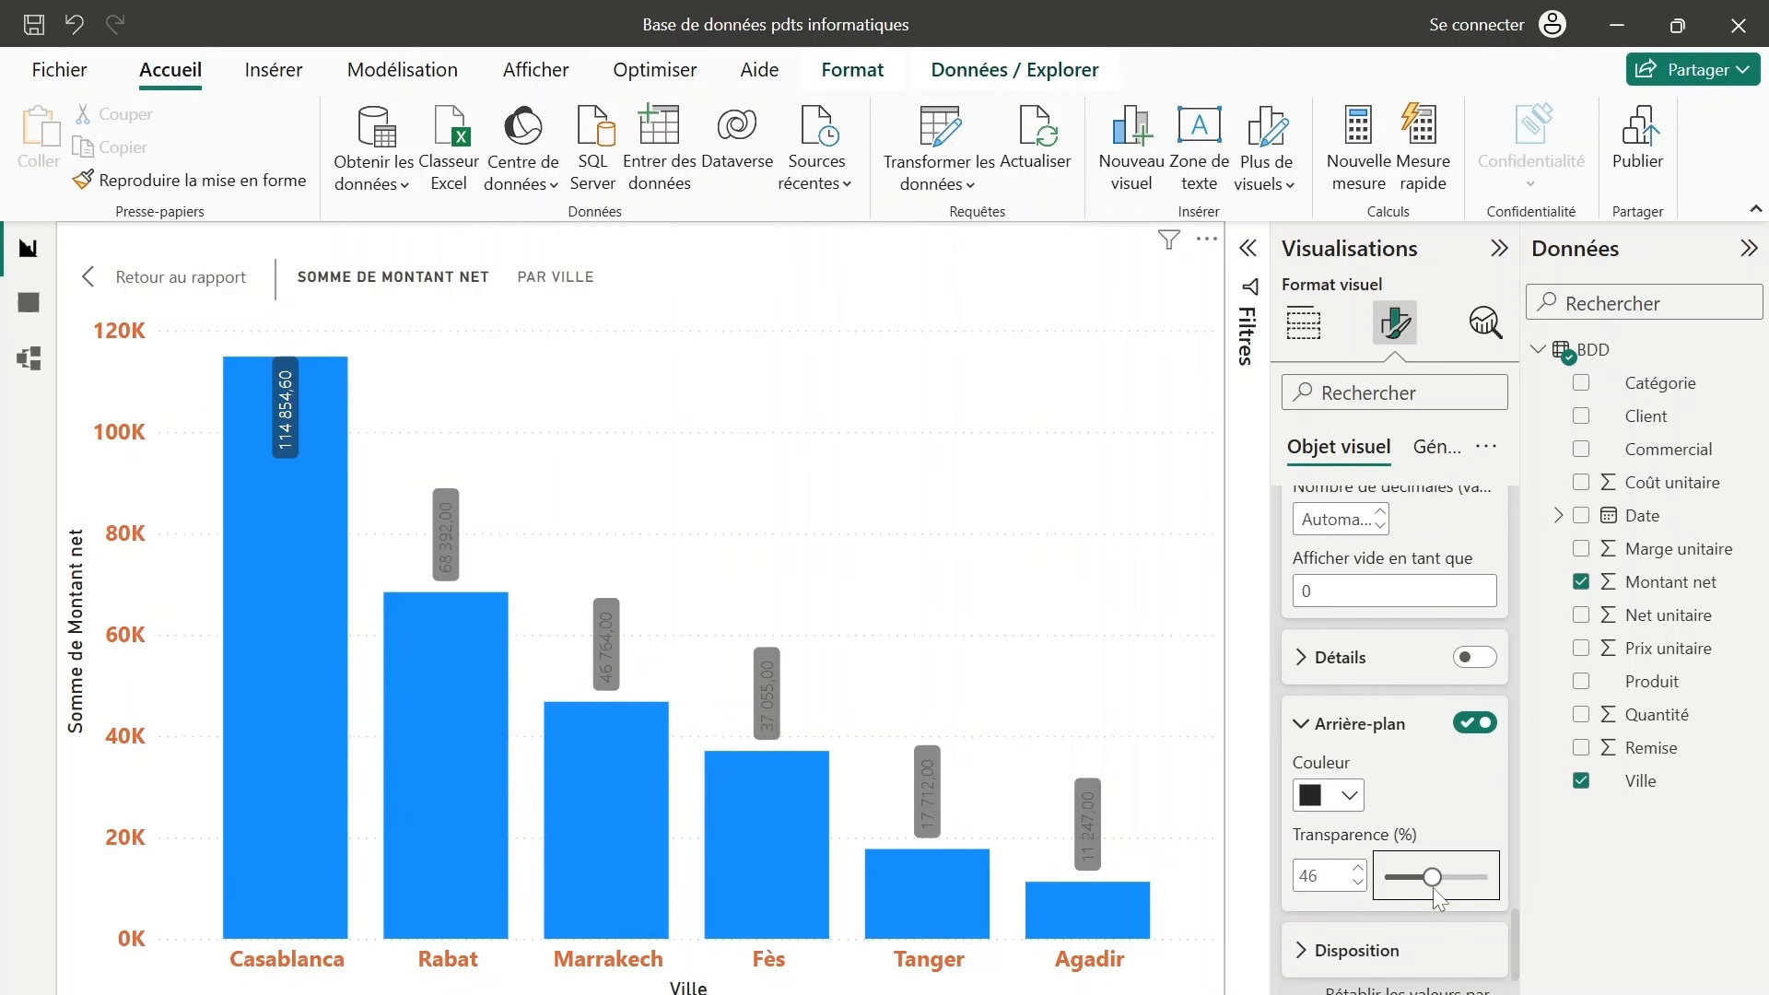
click(1328, 795)
click(1599, 687)
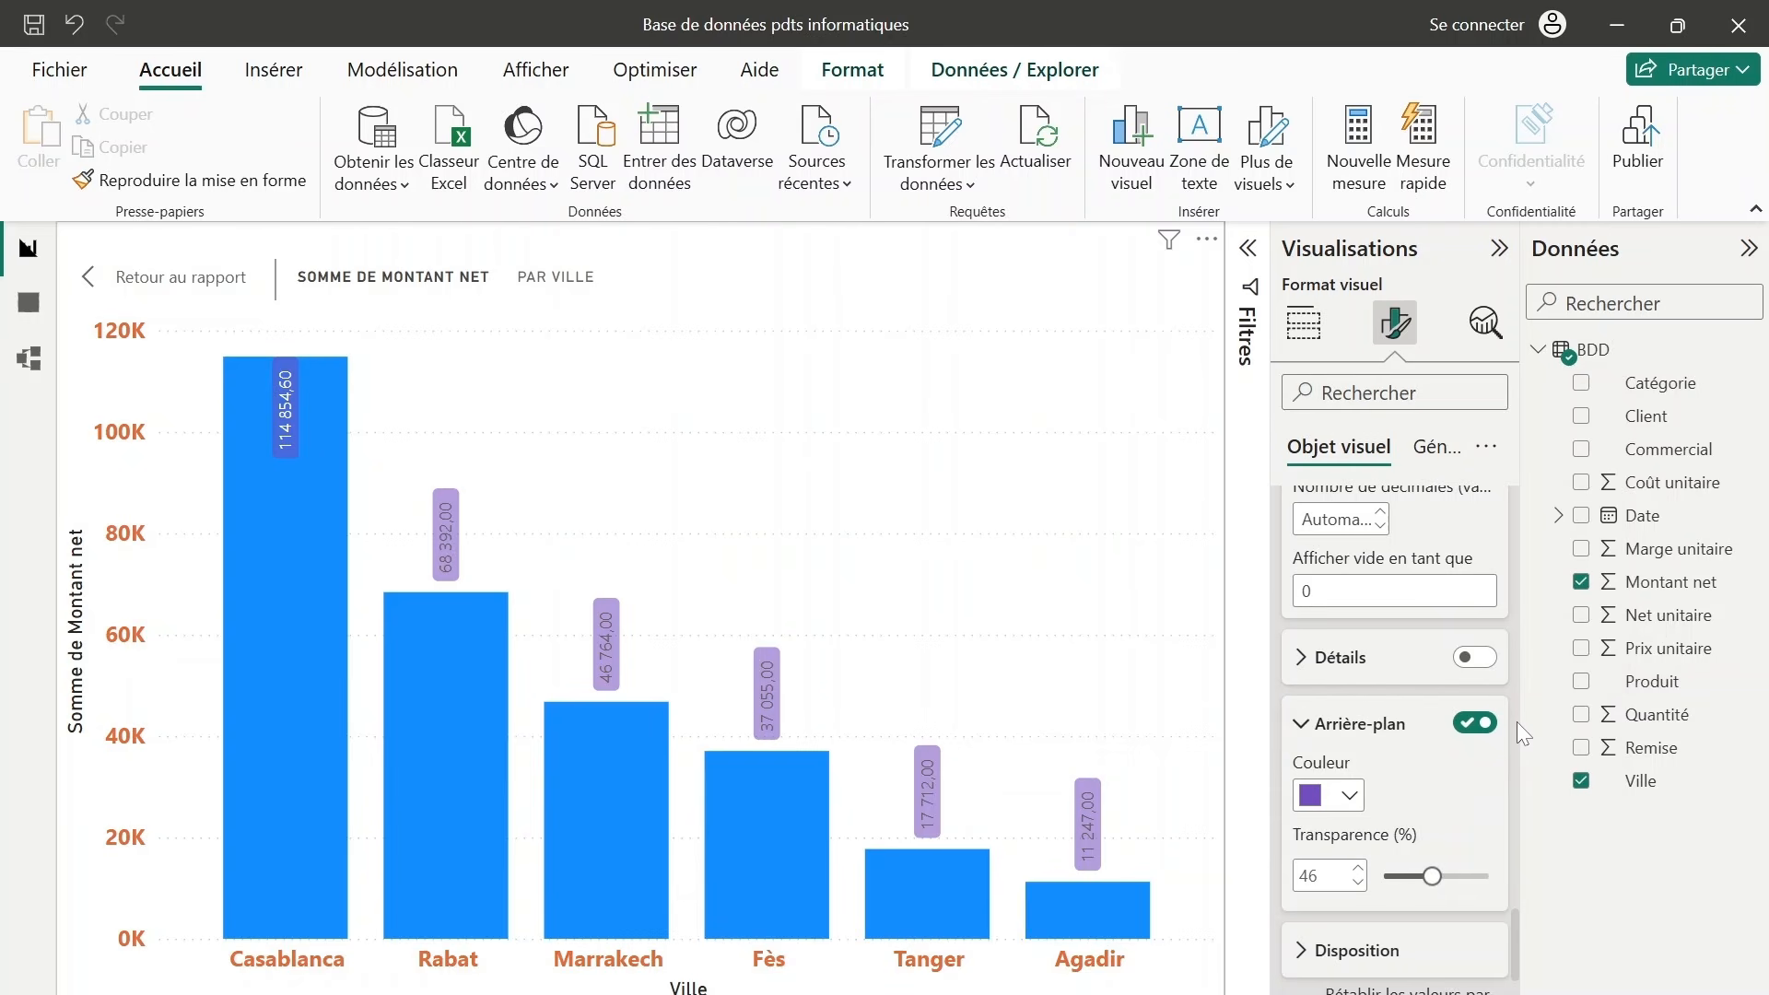
Set the Montant net by Ville chart's overall background colour to dark yellow and return to the report page.
drag(1513, 930, 1461, 526)
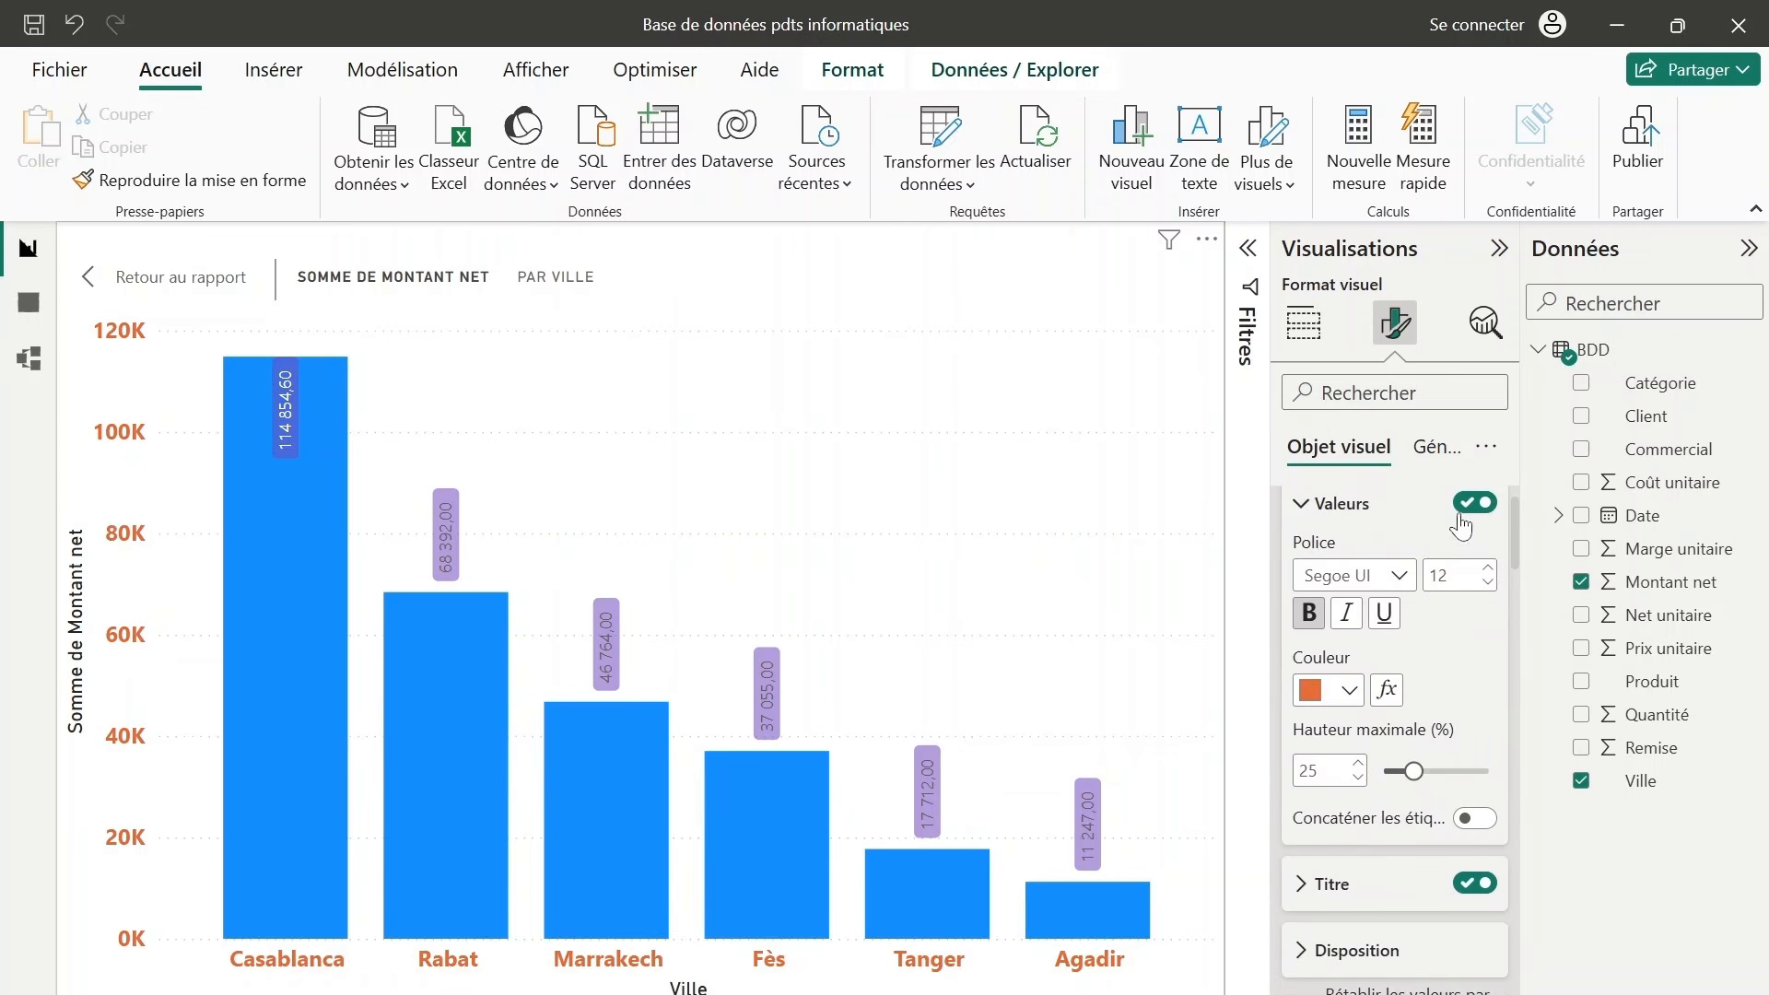
click(1426, 452)
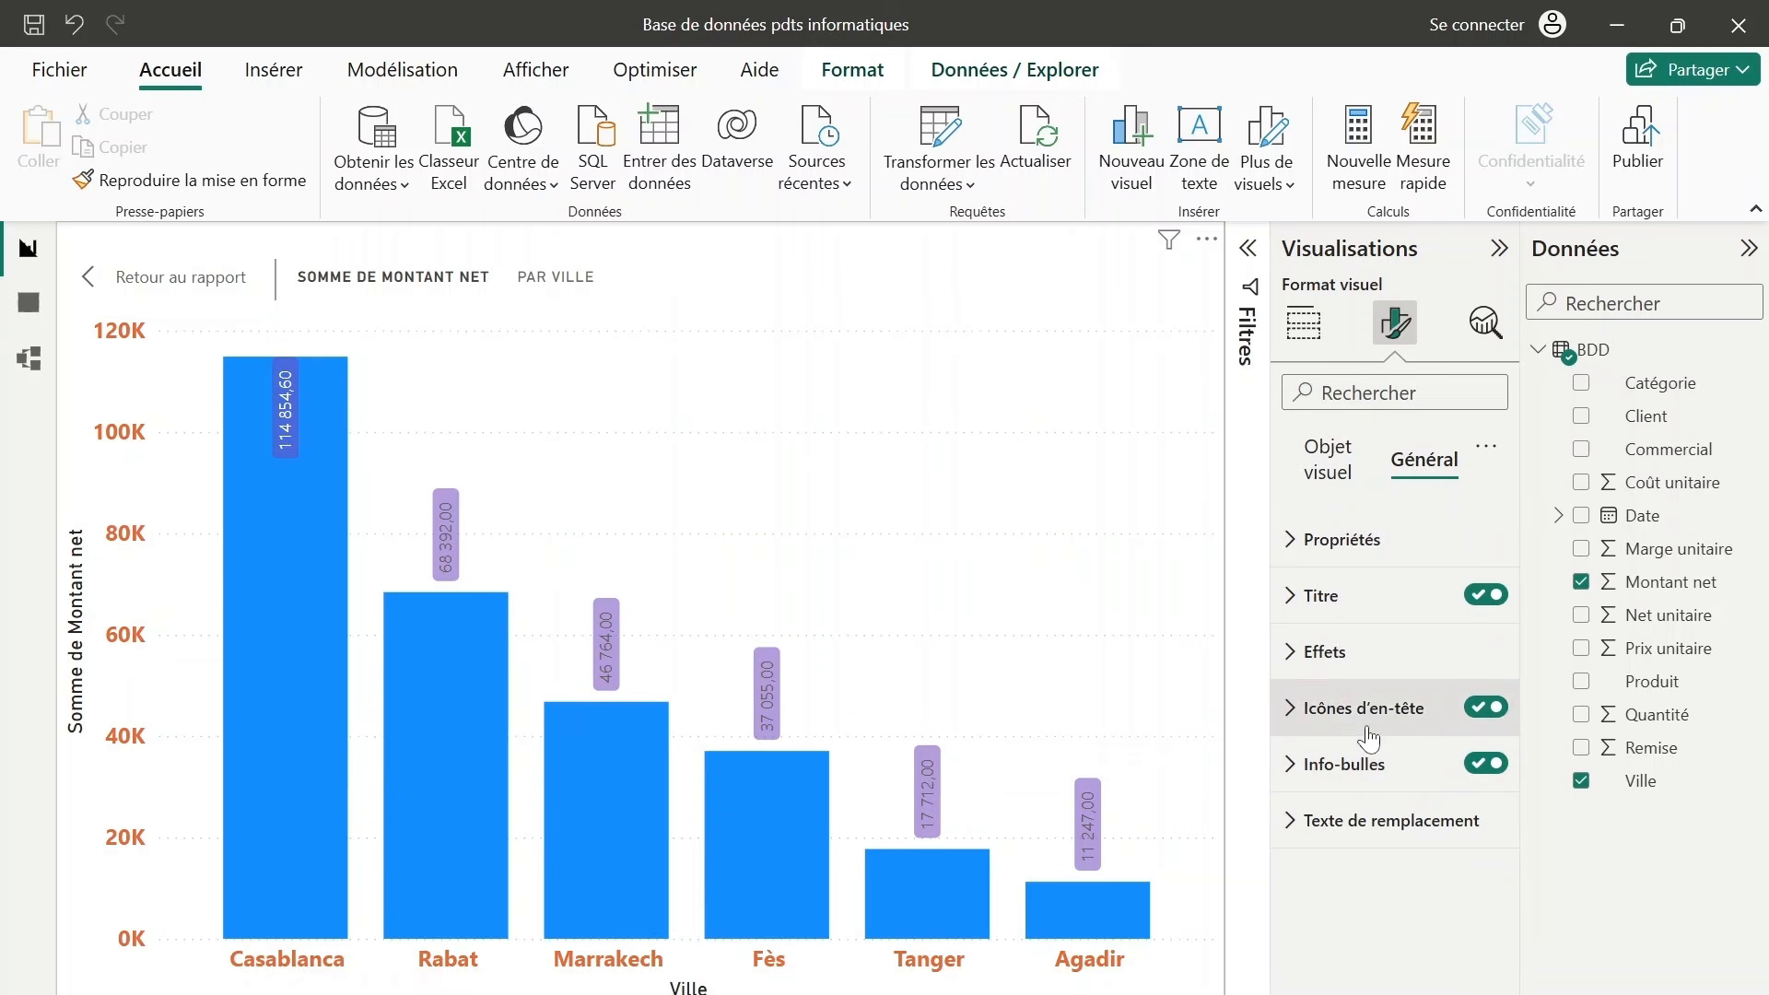
click(1344, 648)
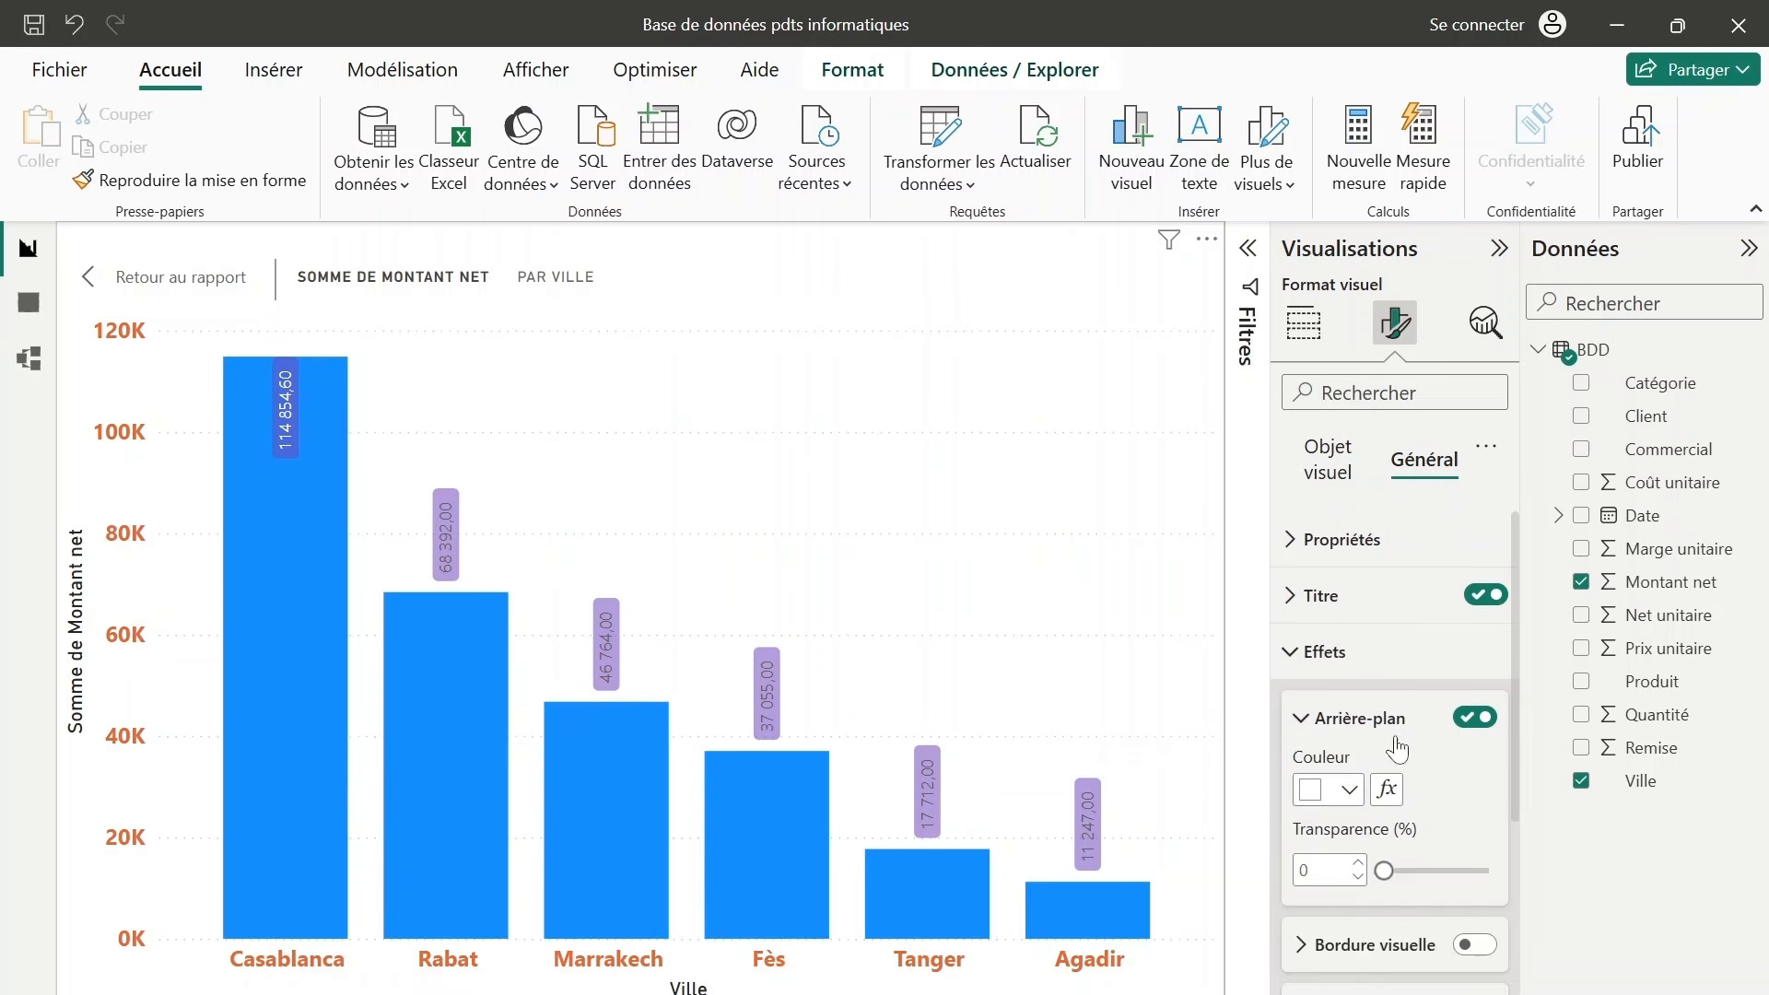
click(1346, 789)
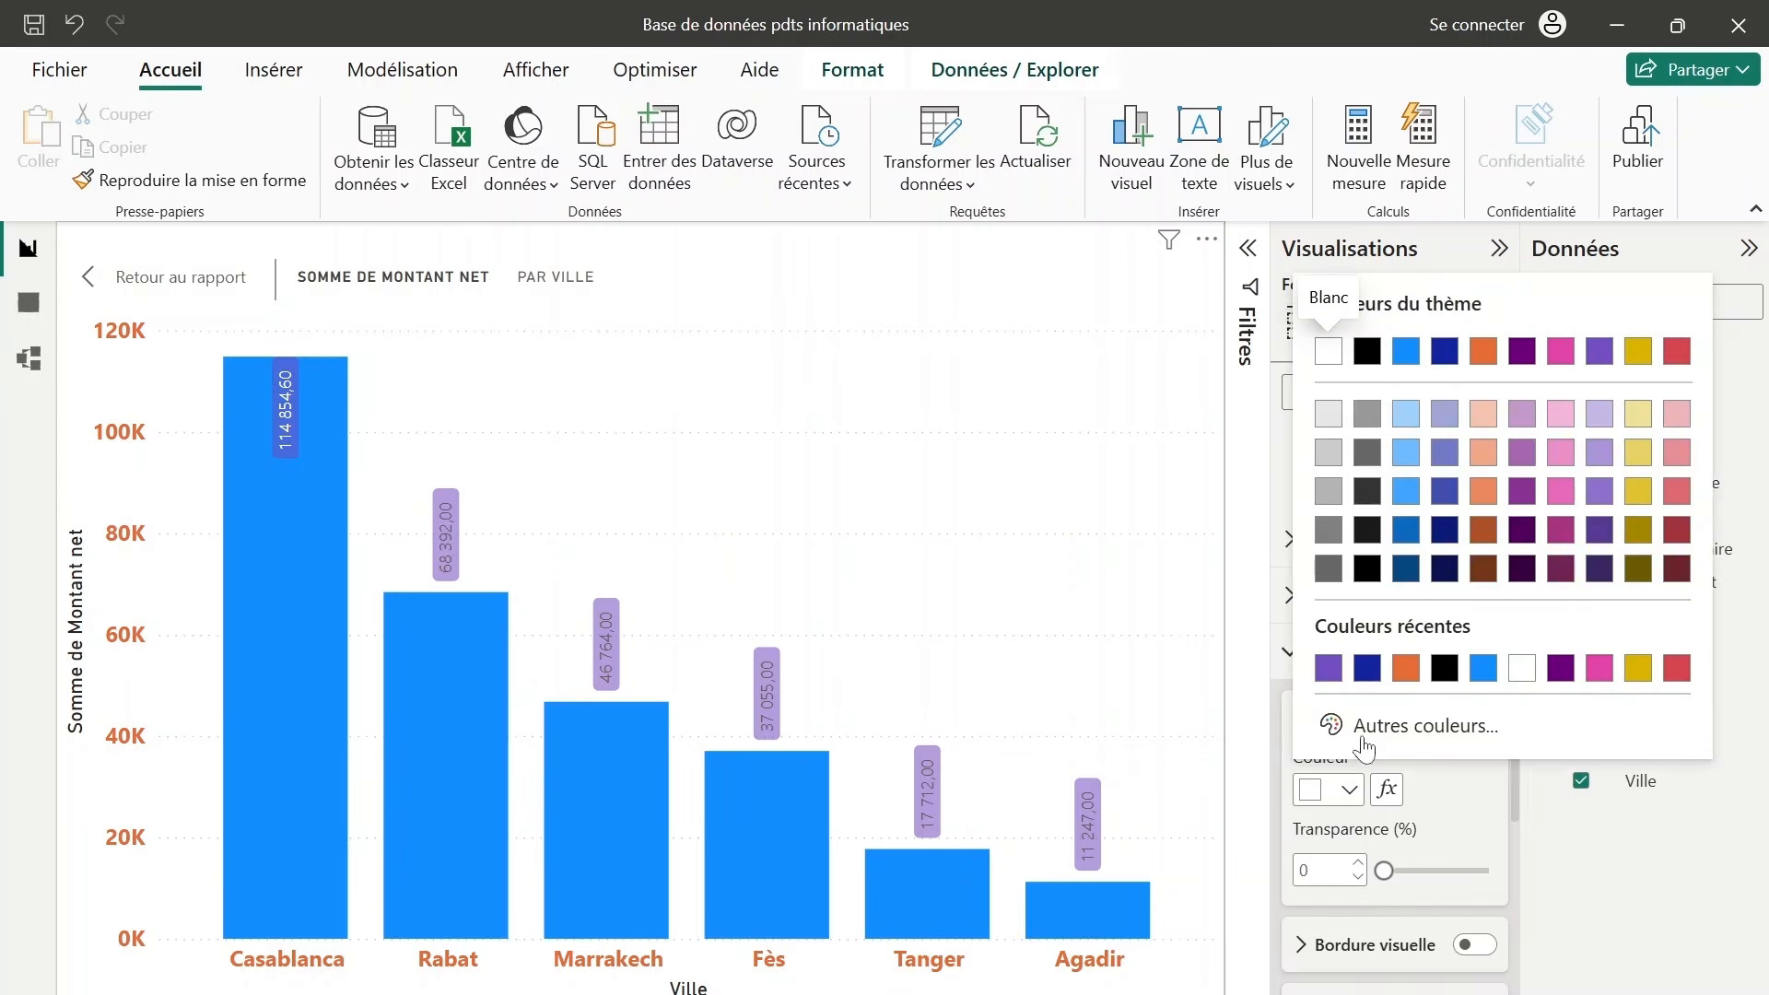
click(1638, 354)
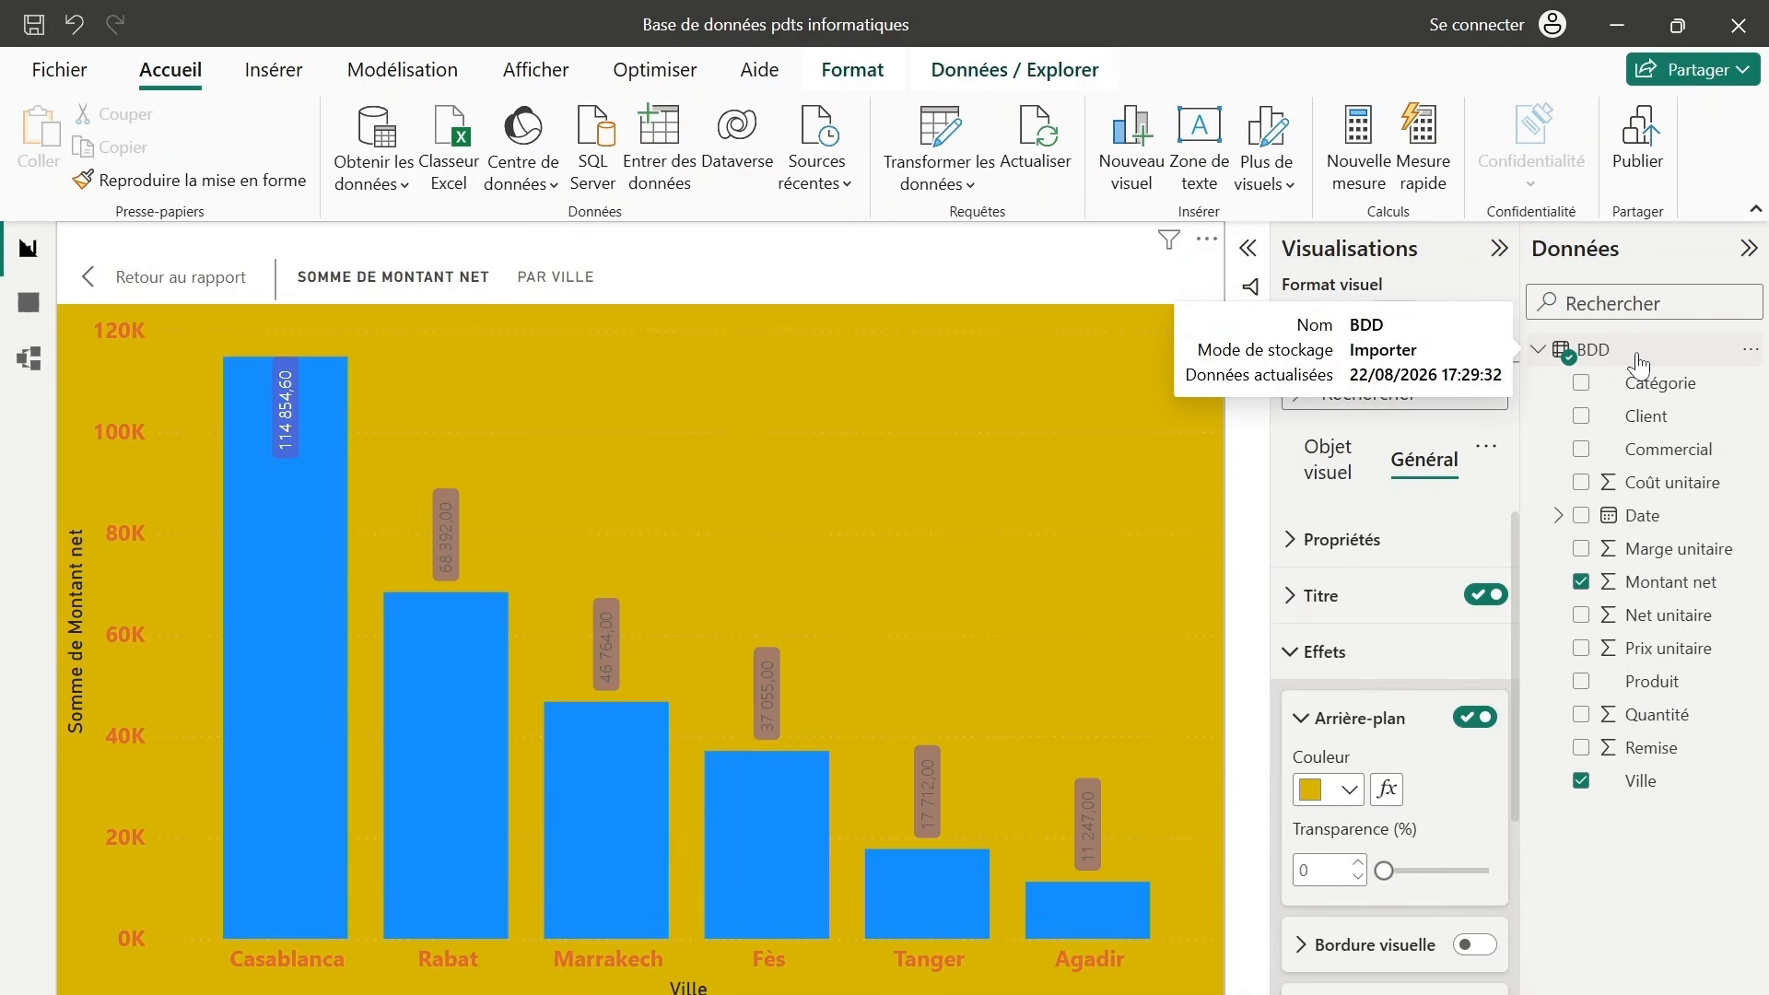
click(174, 274)
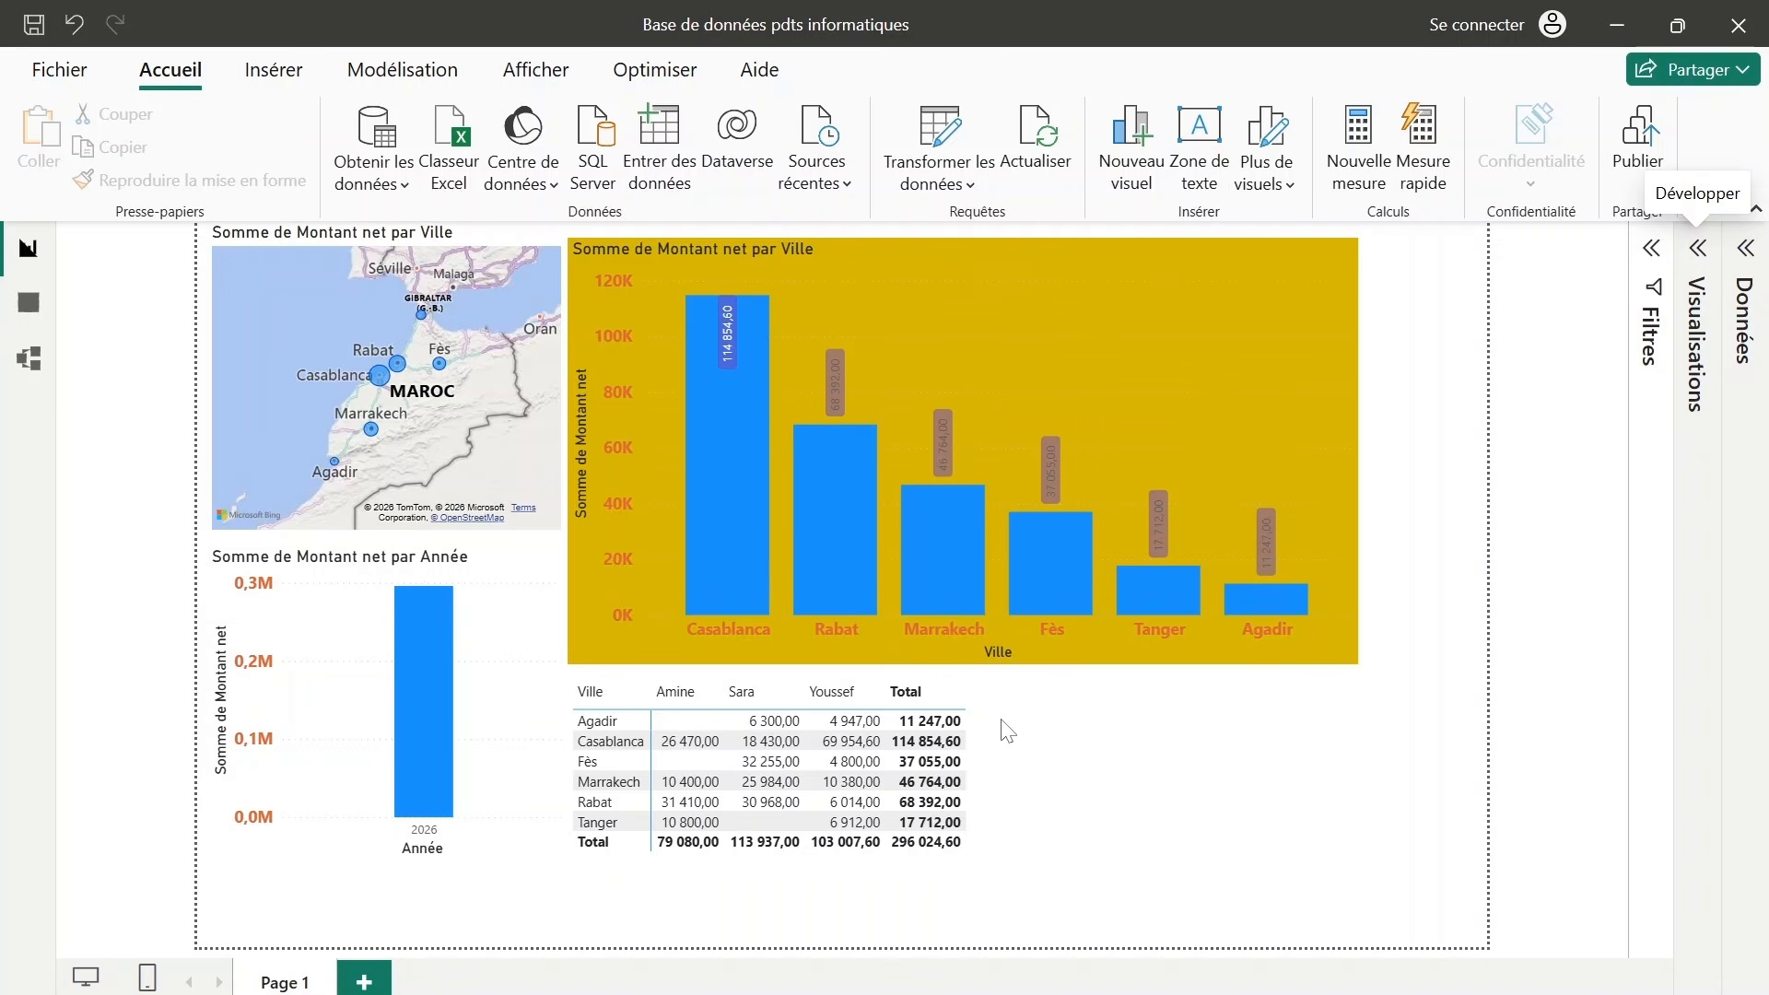
Cross-filter the report visuals by each city's column in turn: Casablanca, Rabat, Marrakech, Fès, Tanger and Agadir.
mouse_move(732, 516)
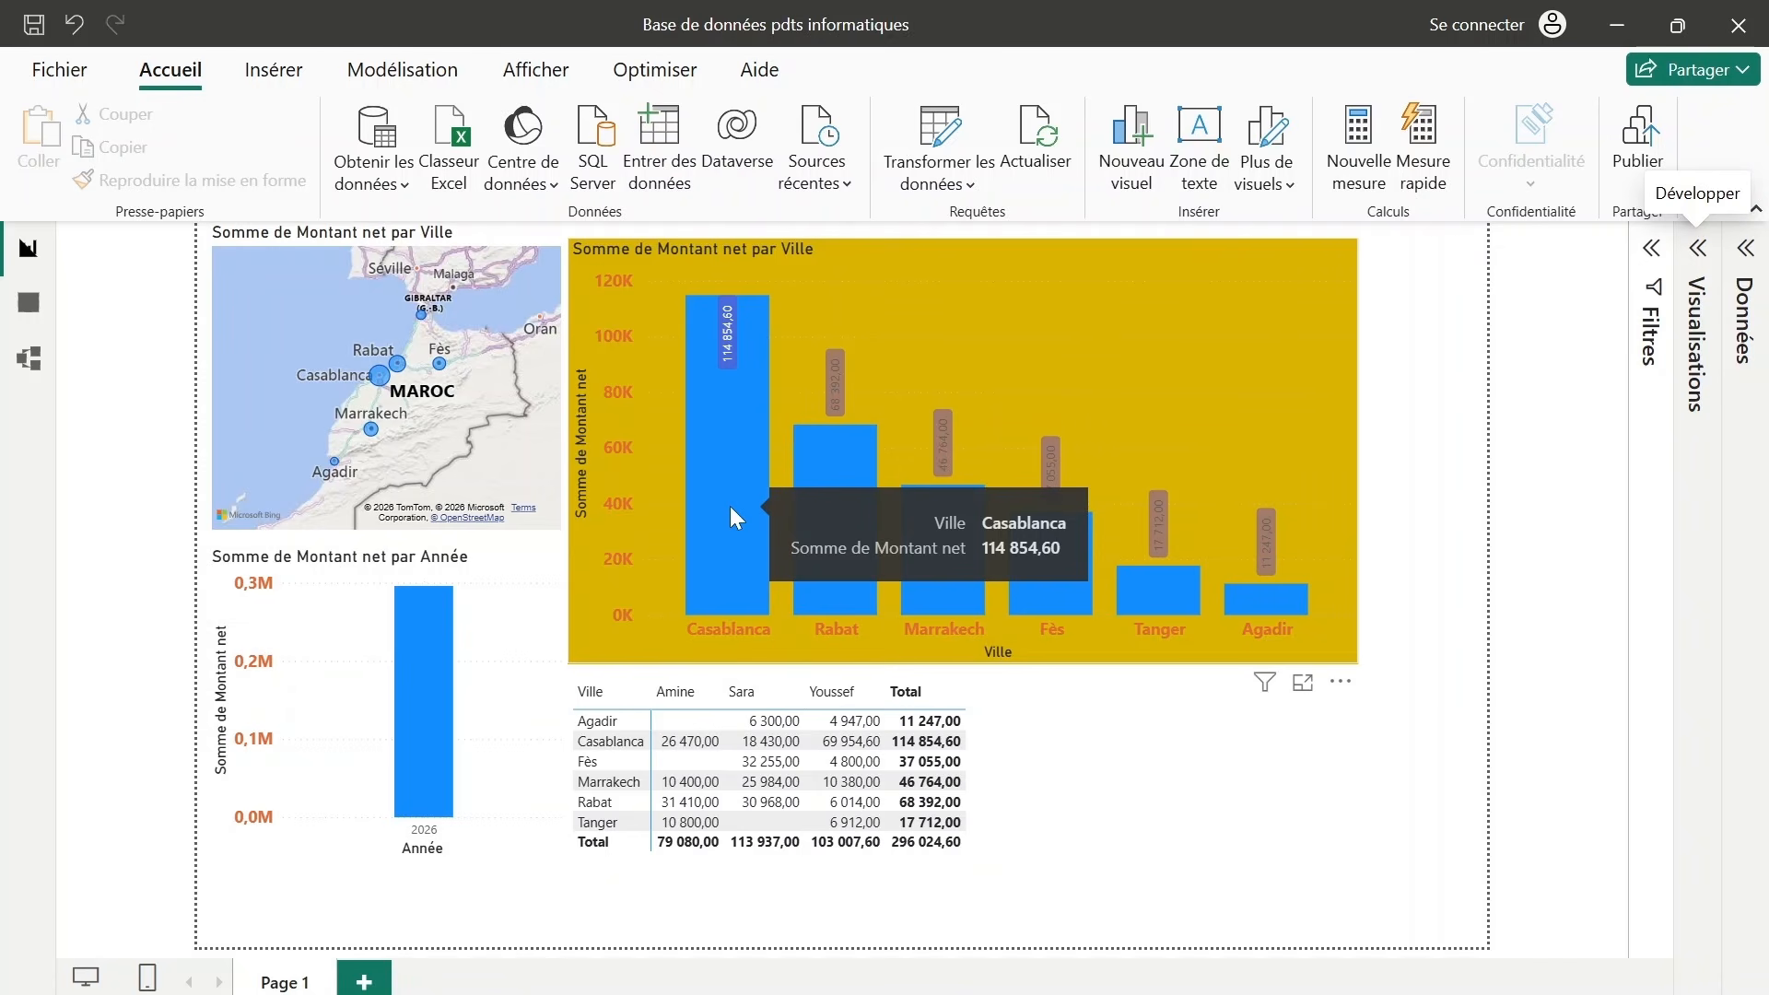
click(730, 506)
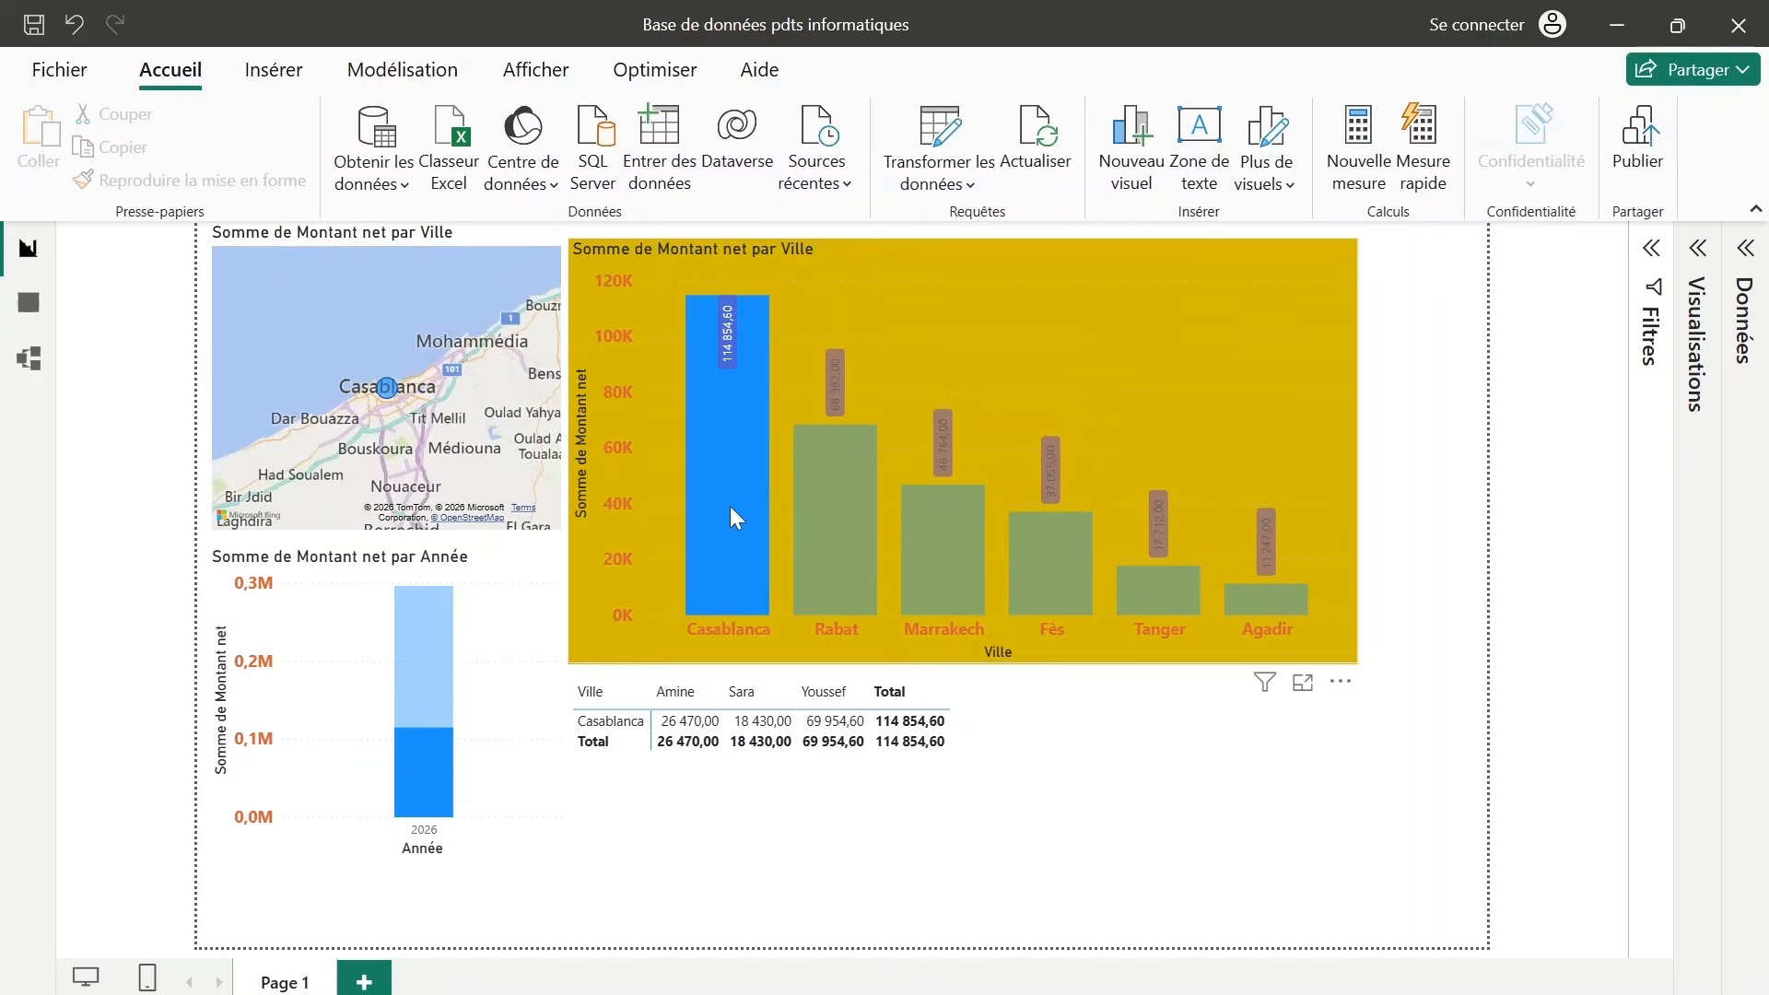
click(828, 526)
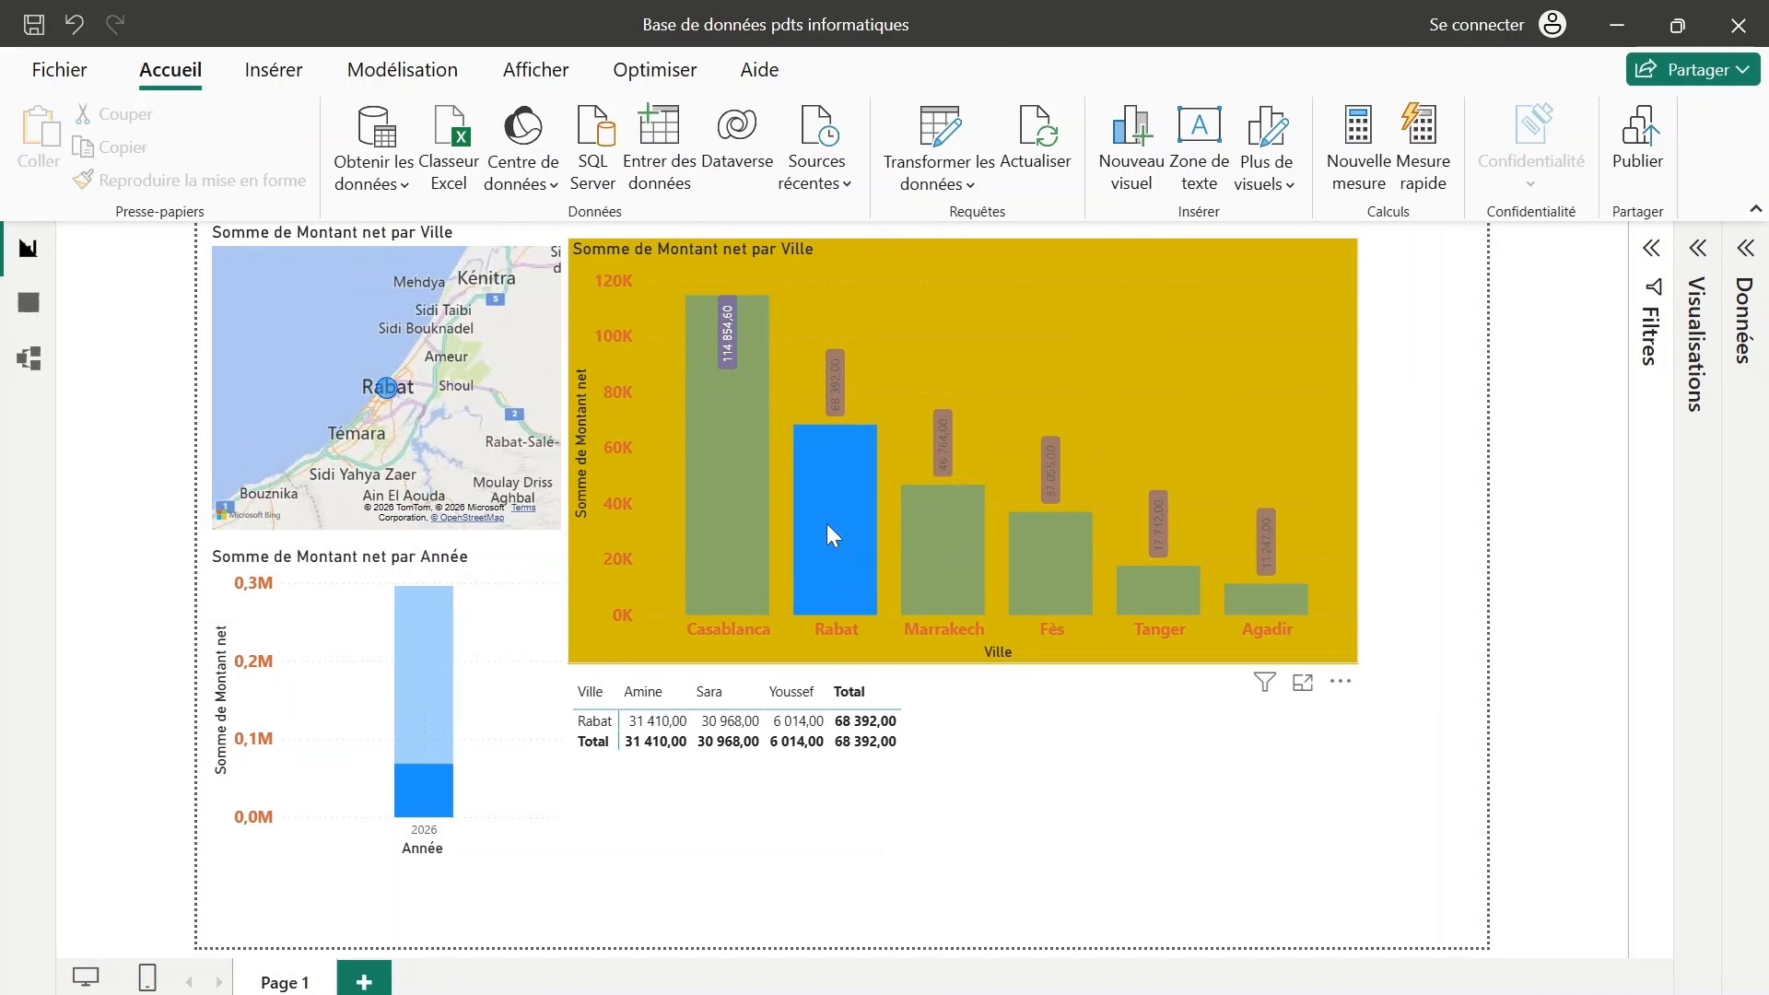
click(916, 549)
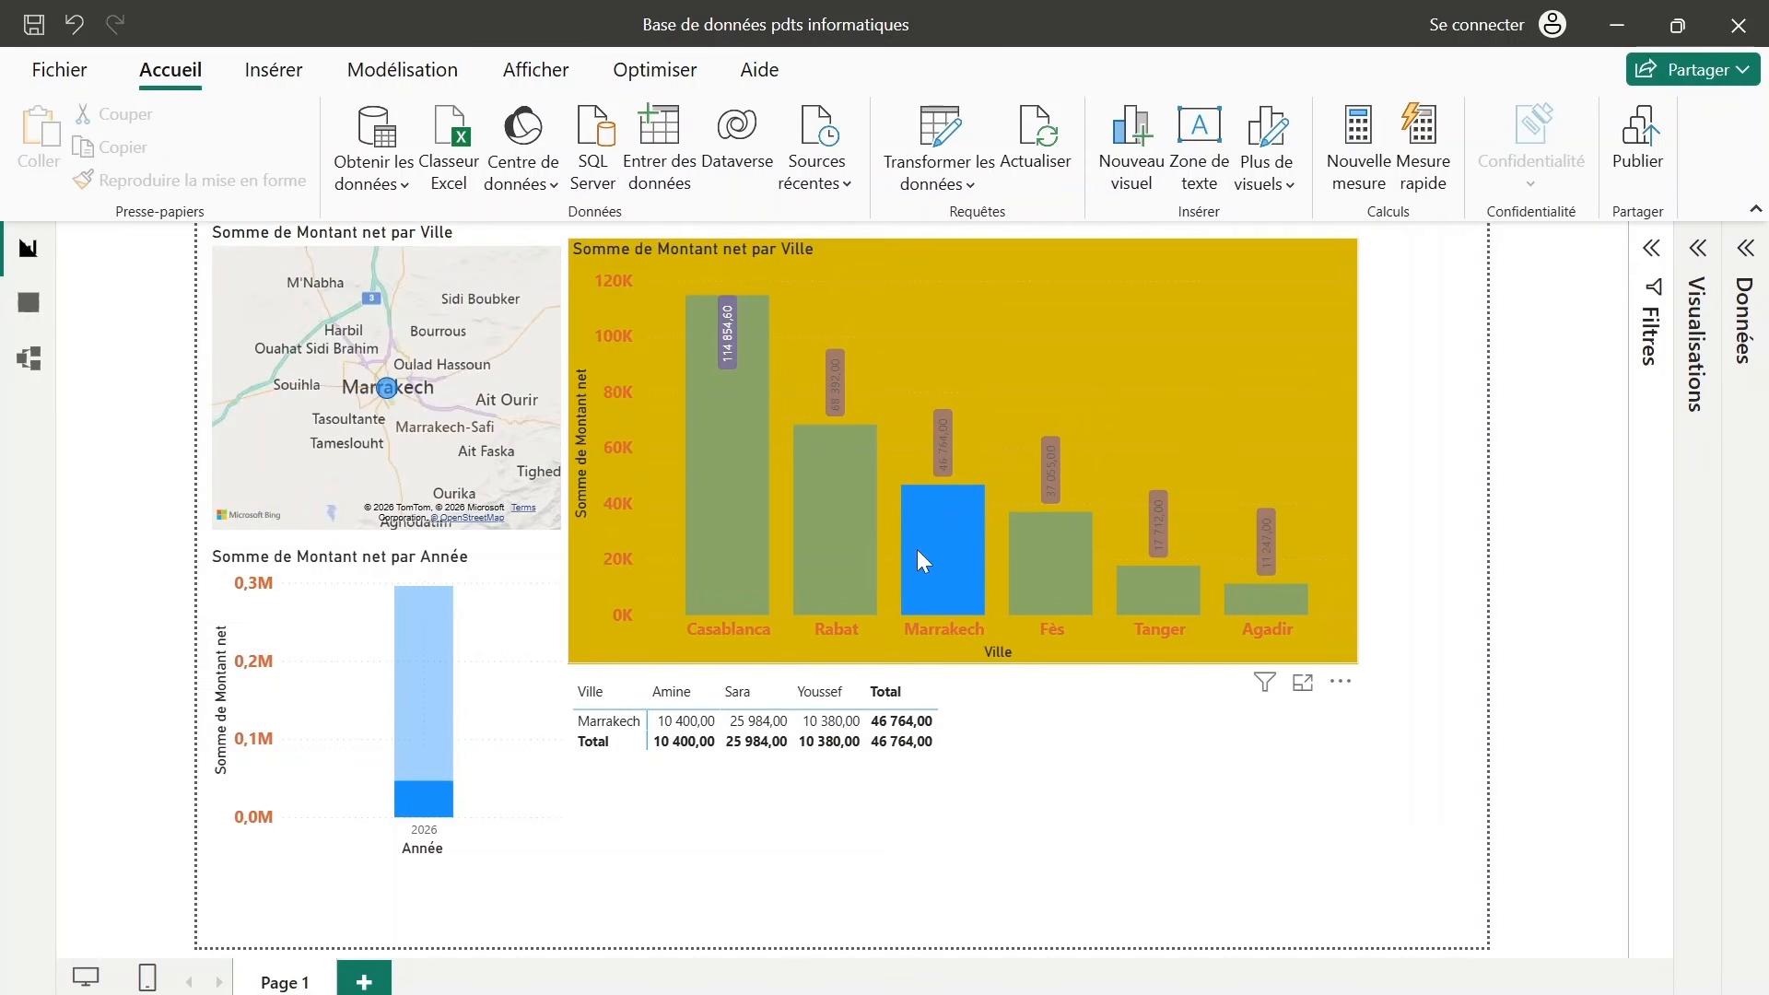
click(1037, 577)
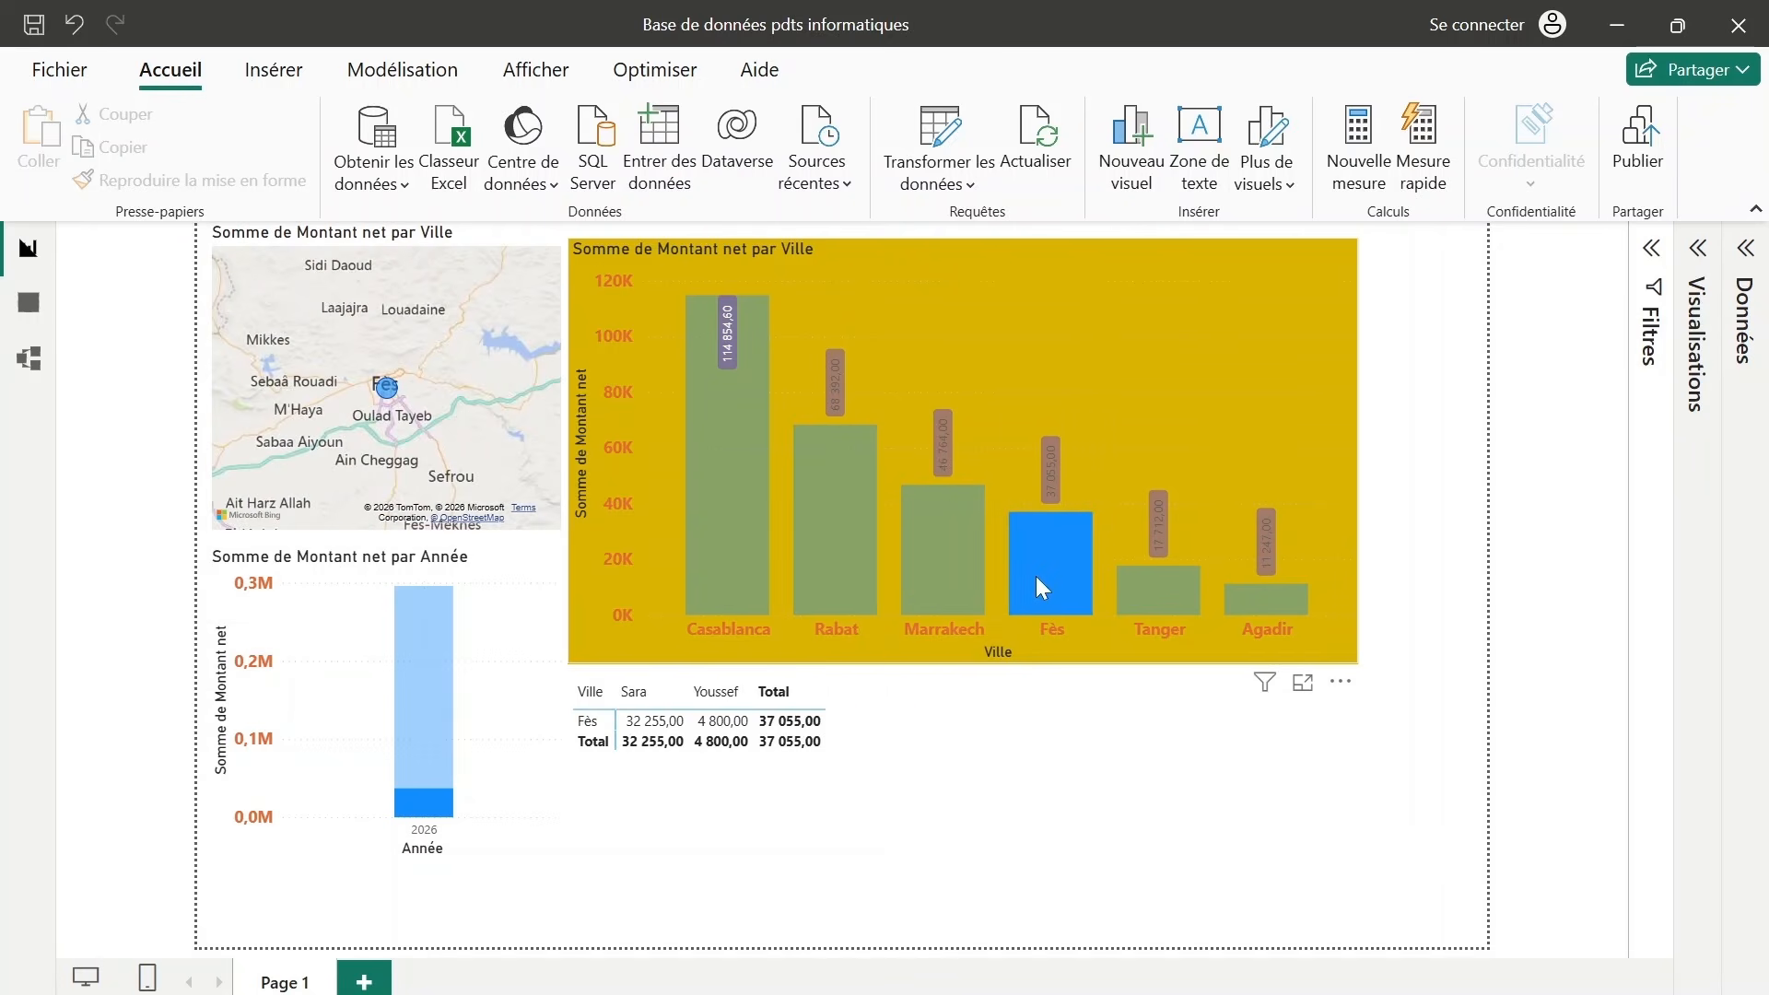
click(1163, 591)
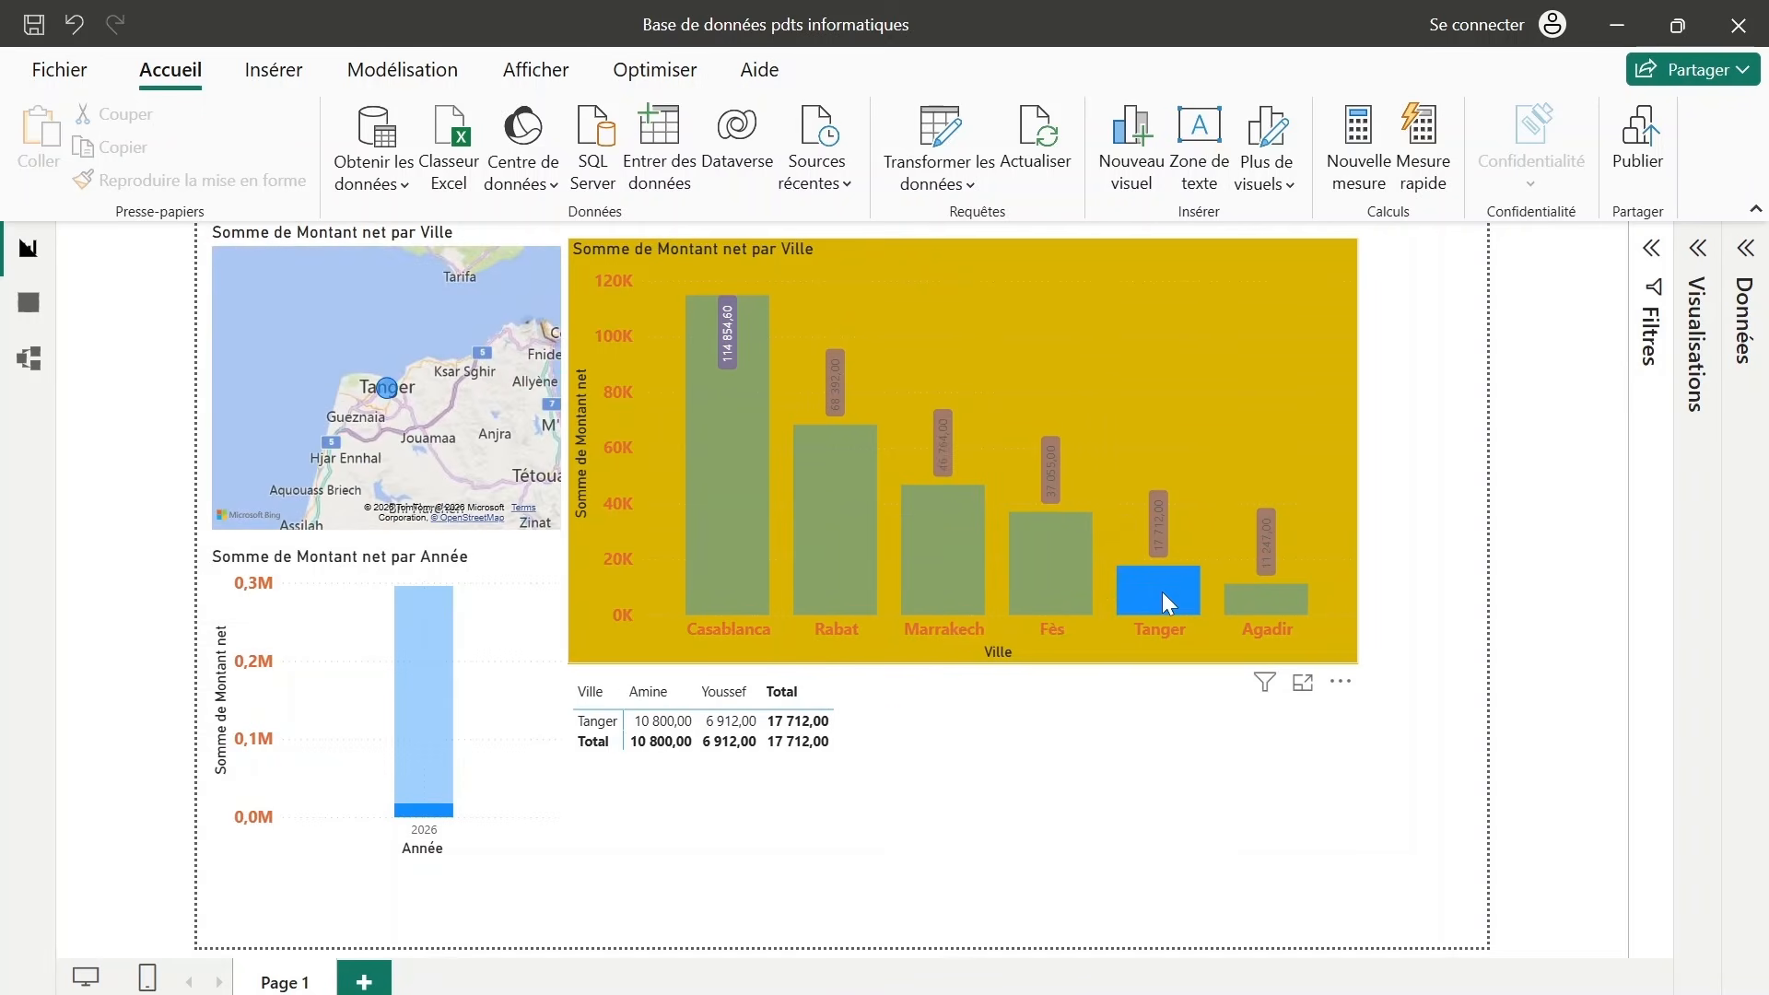
click(1285, 603)
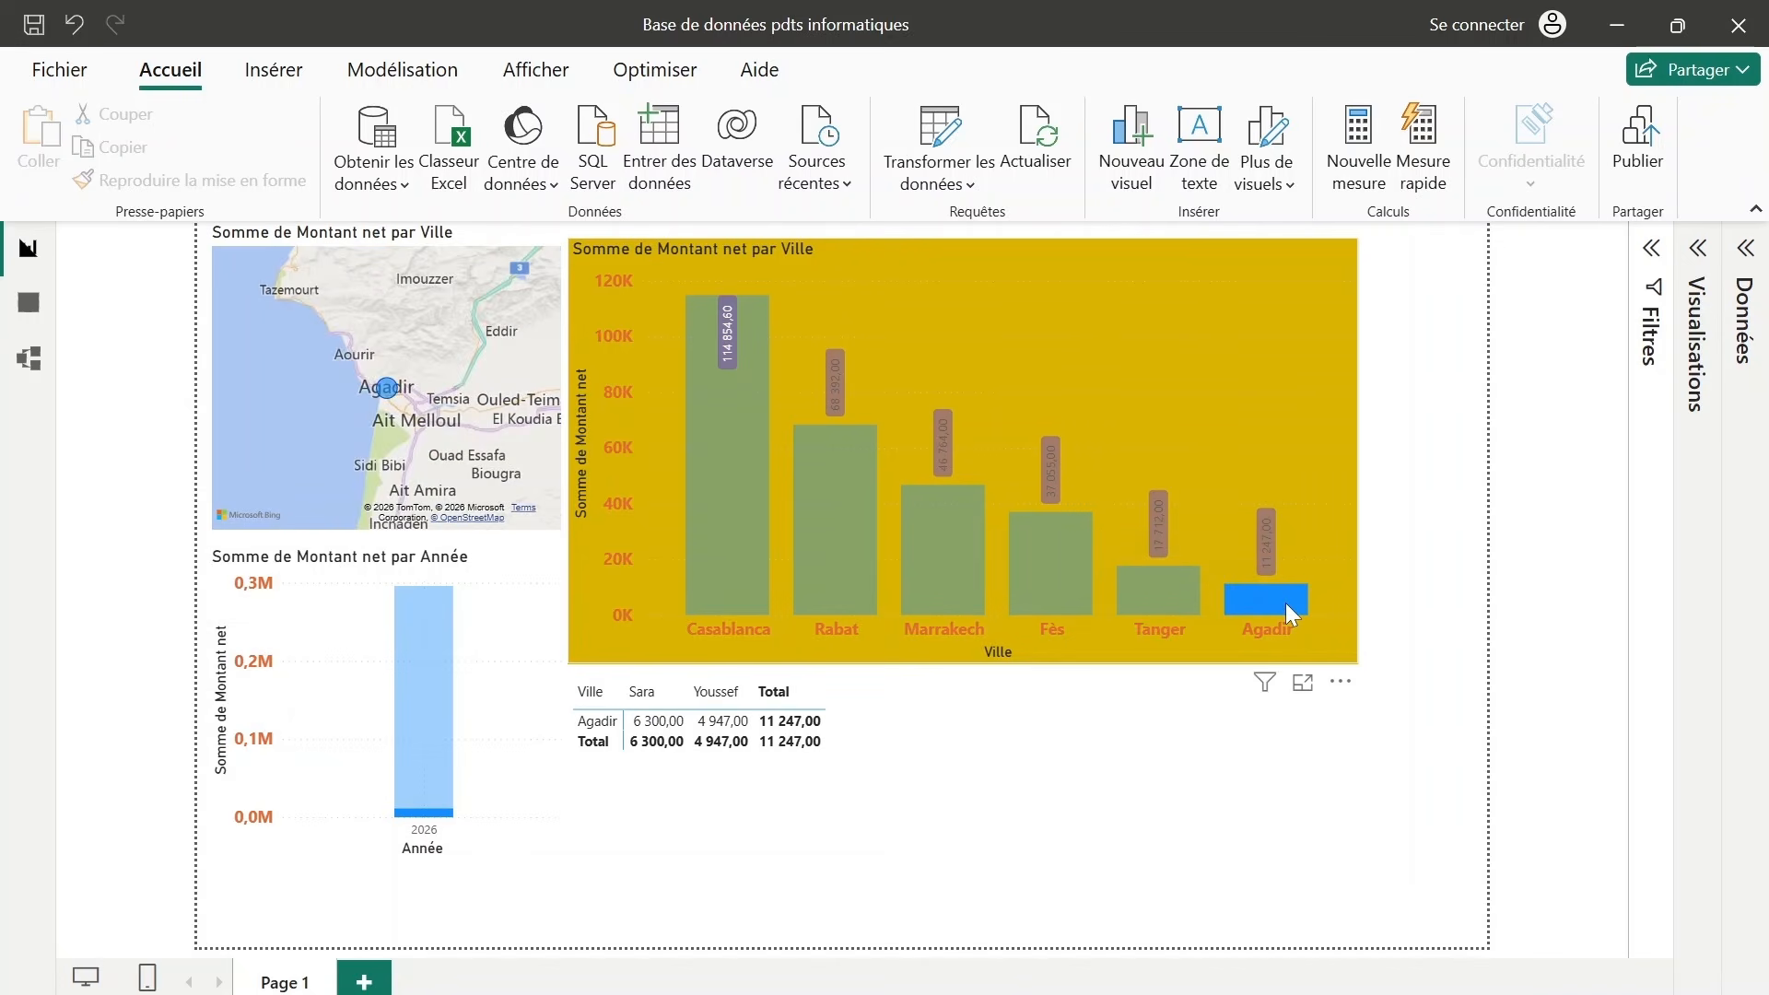